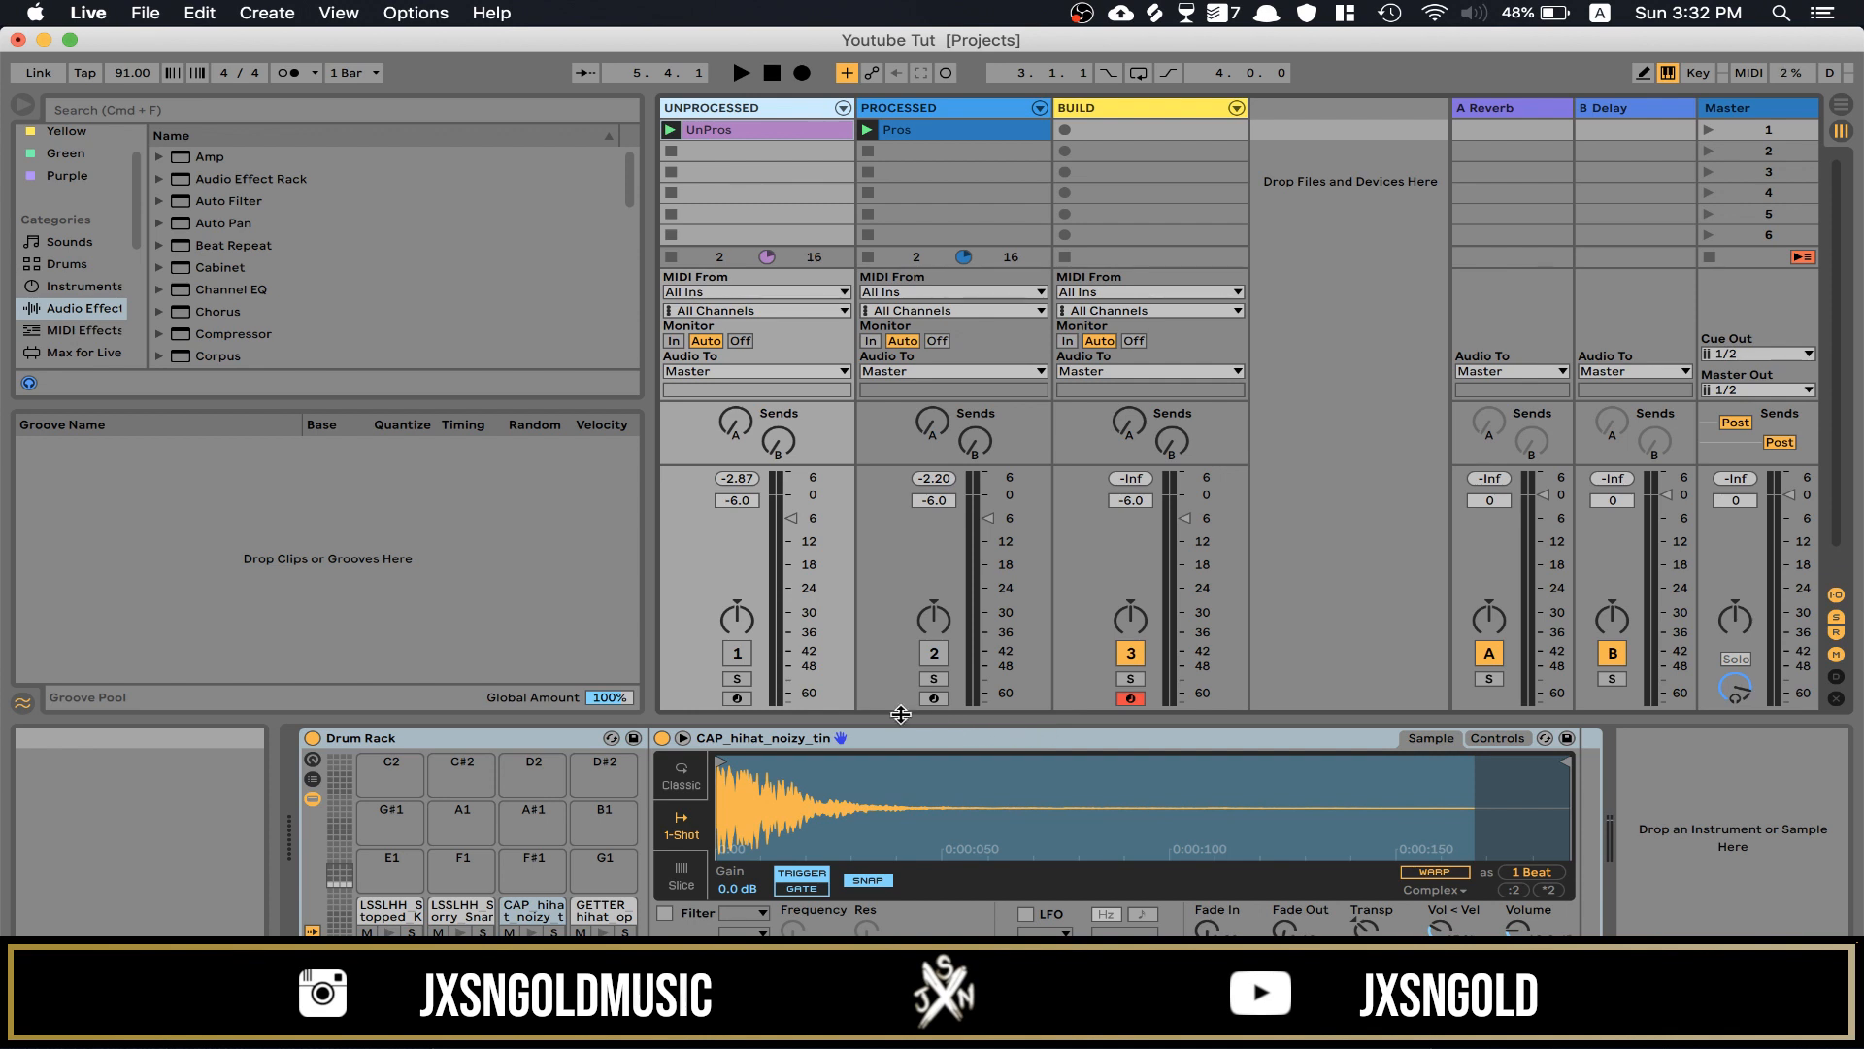
# Step: Play the set and compare the drum loops by activating only the UNPROCESSED track, followed by only the PROCESSED track
pyautogui.click(738, 653)
pyautogui.press('space')
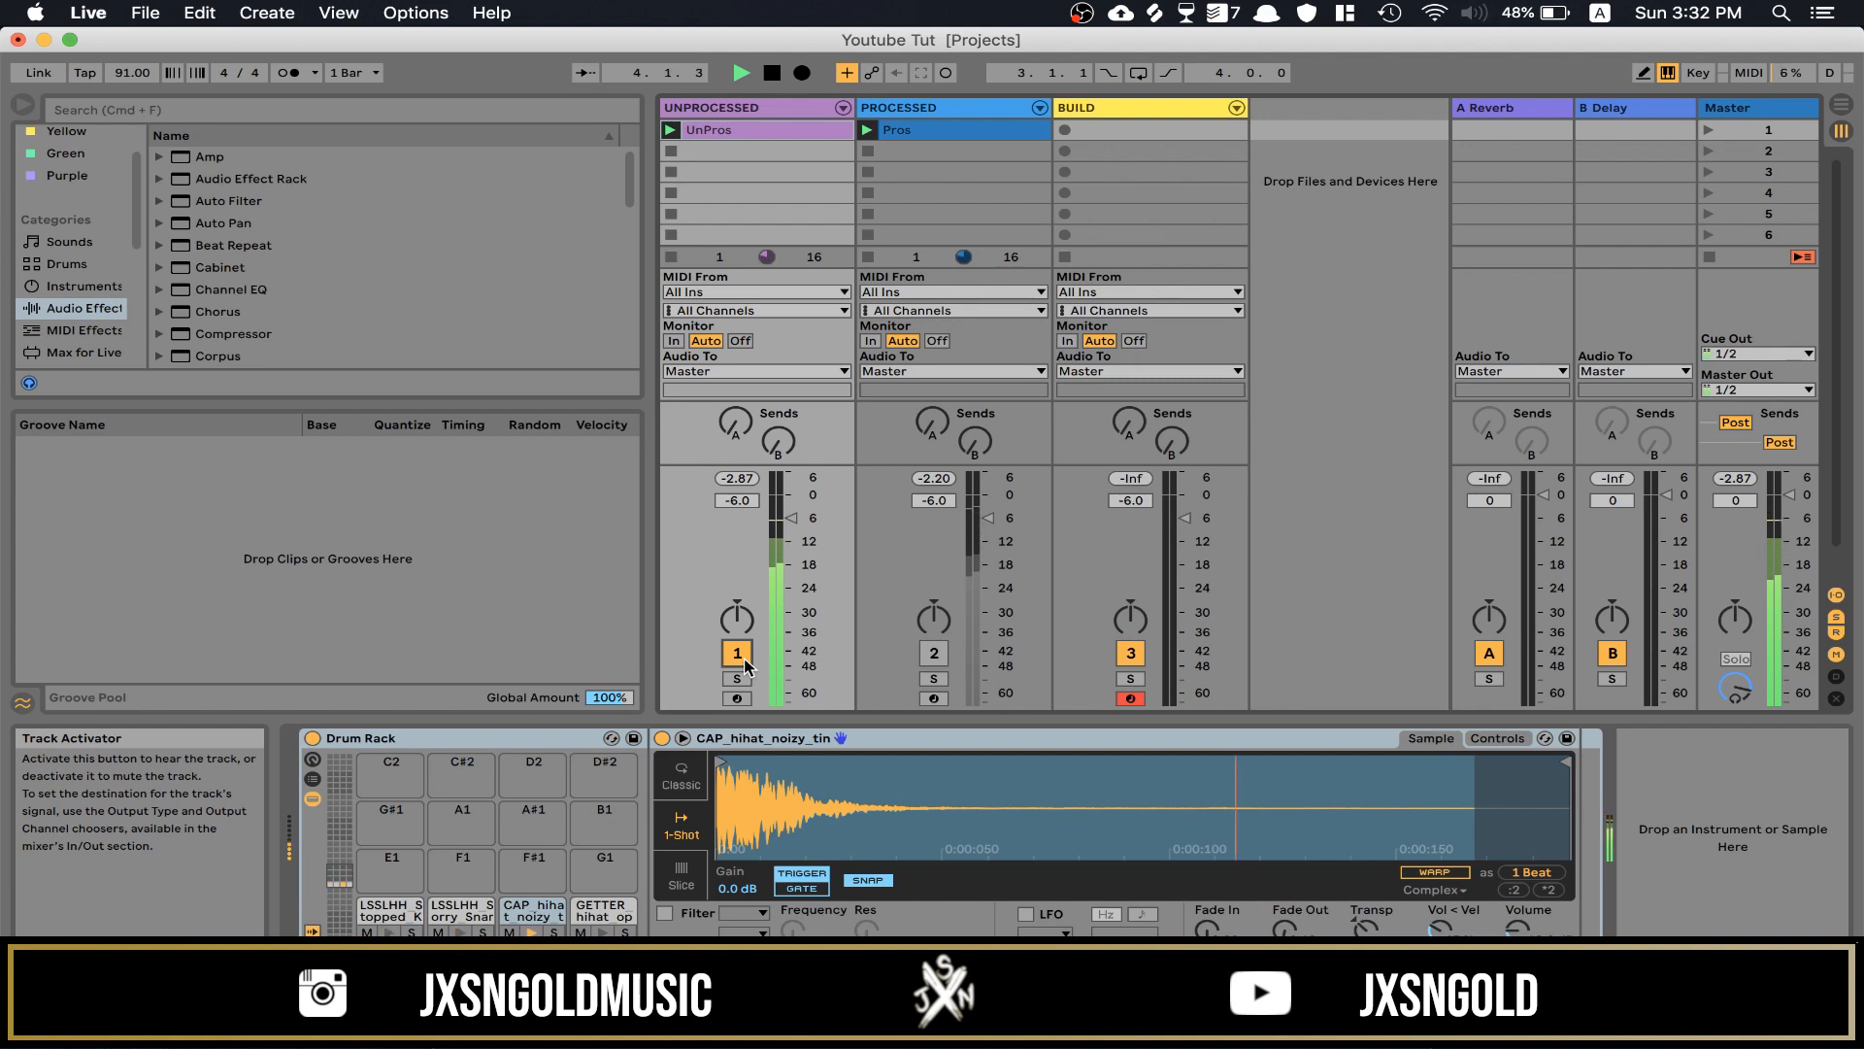
pyautogui.click(744, 661)
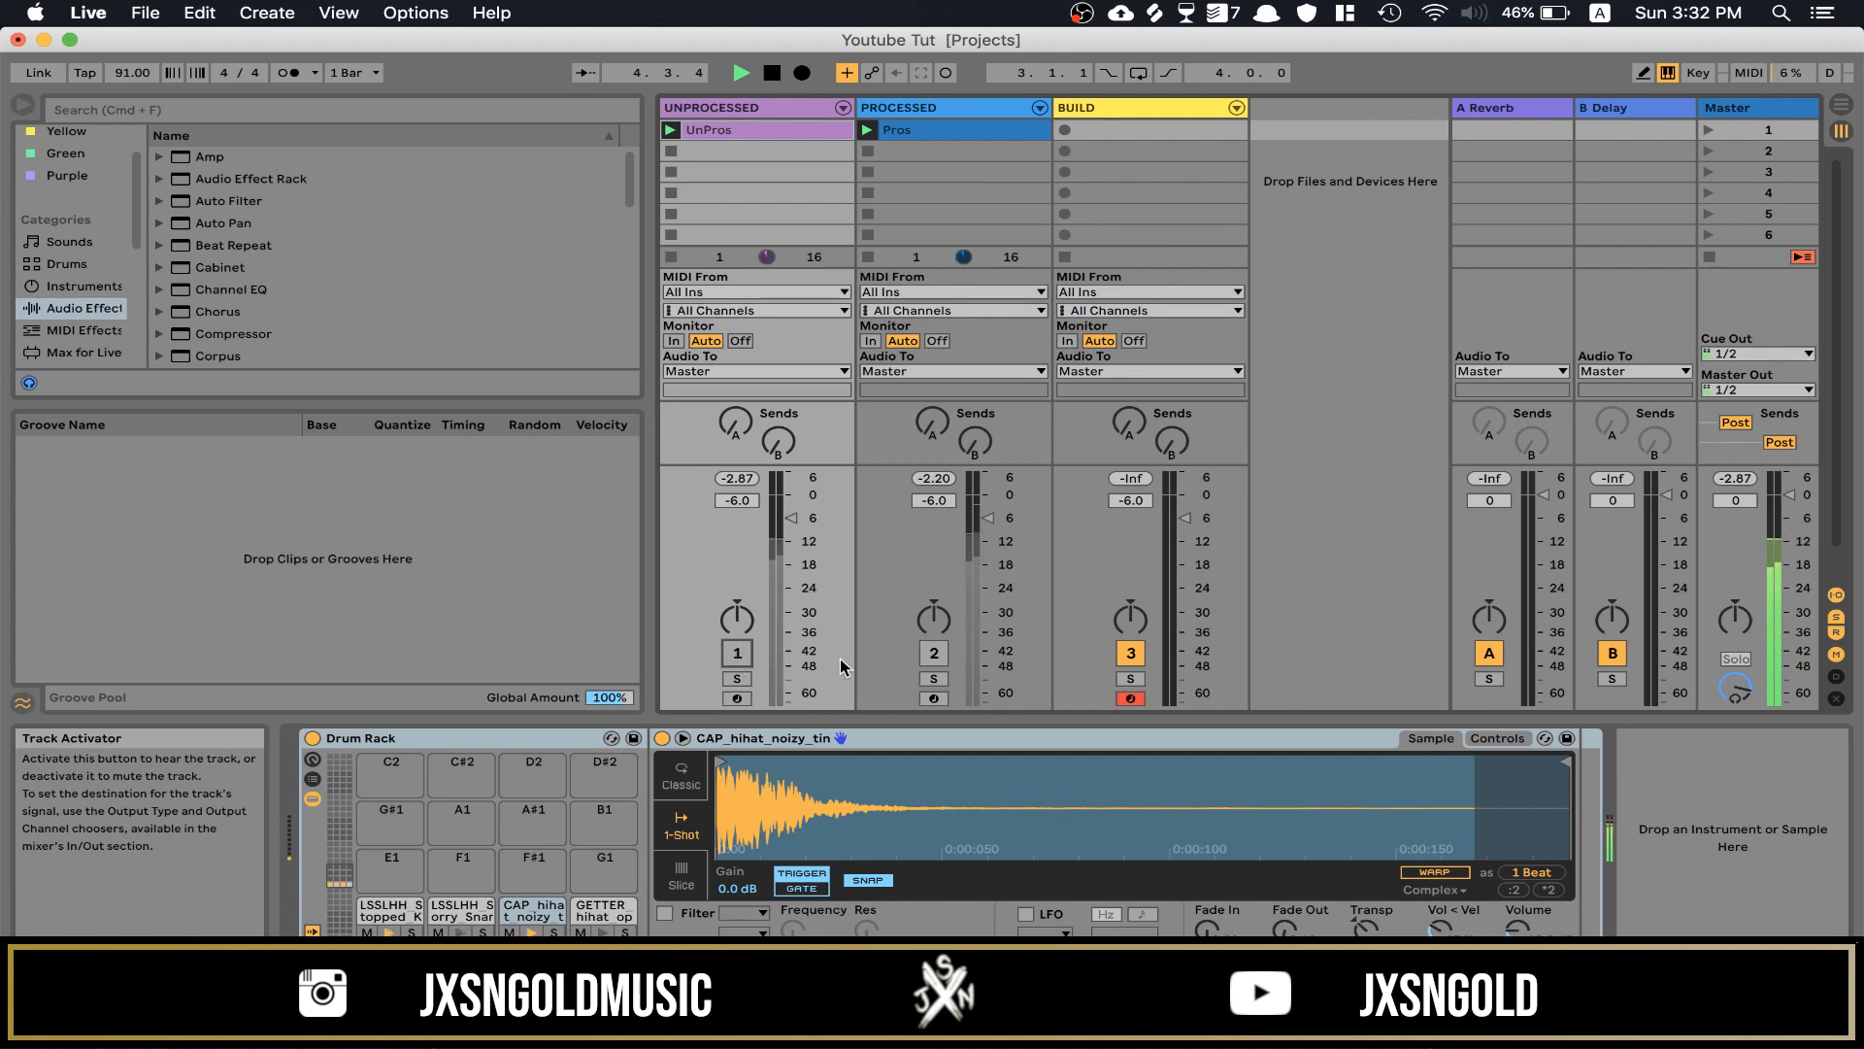
pyautogui.click(930, 654)
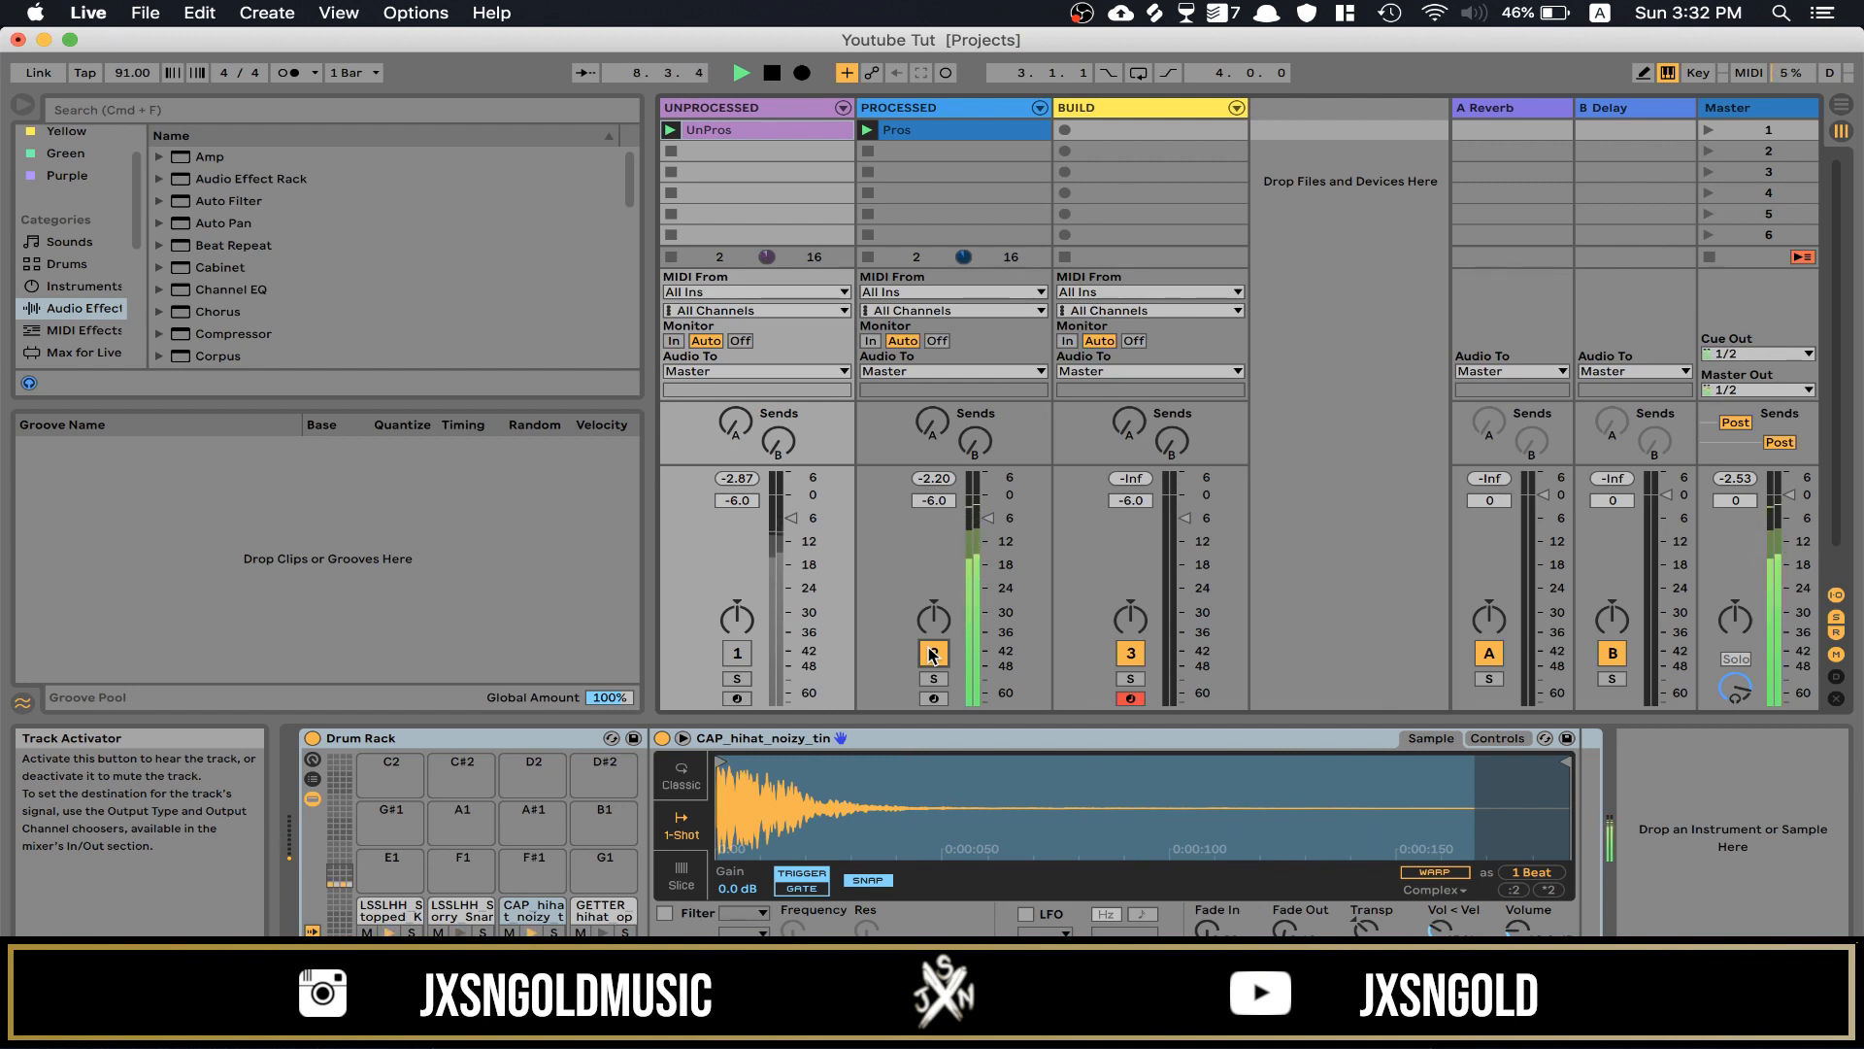
pyautogui.click(930, 654)
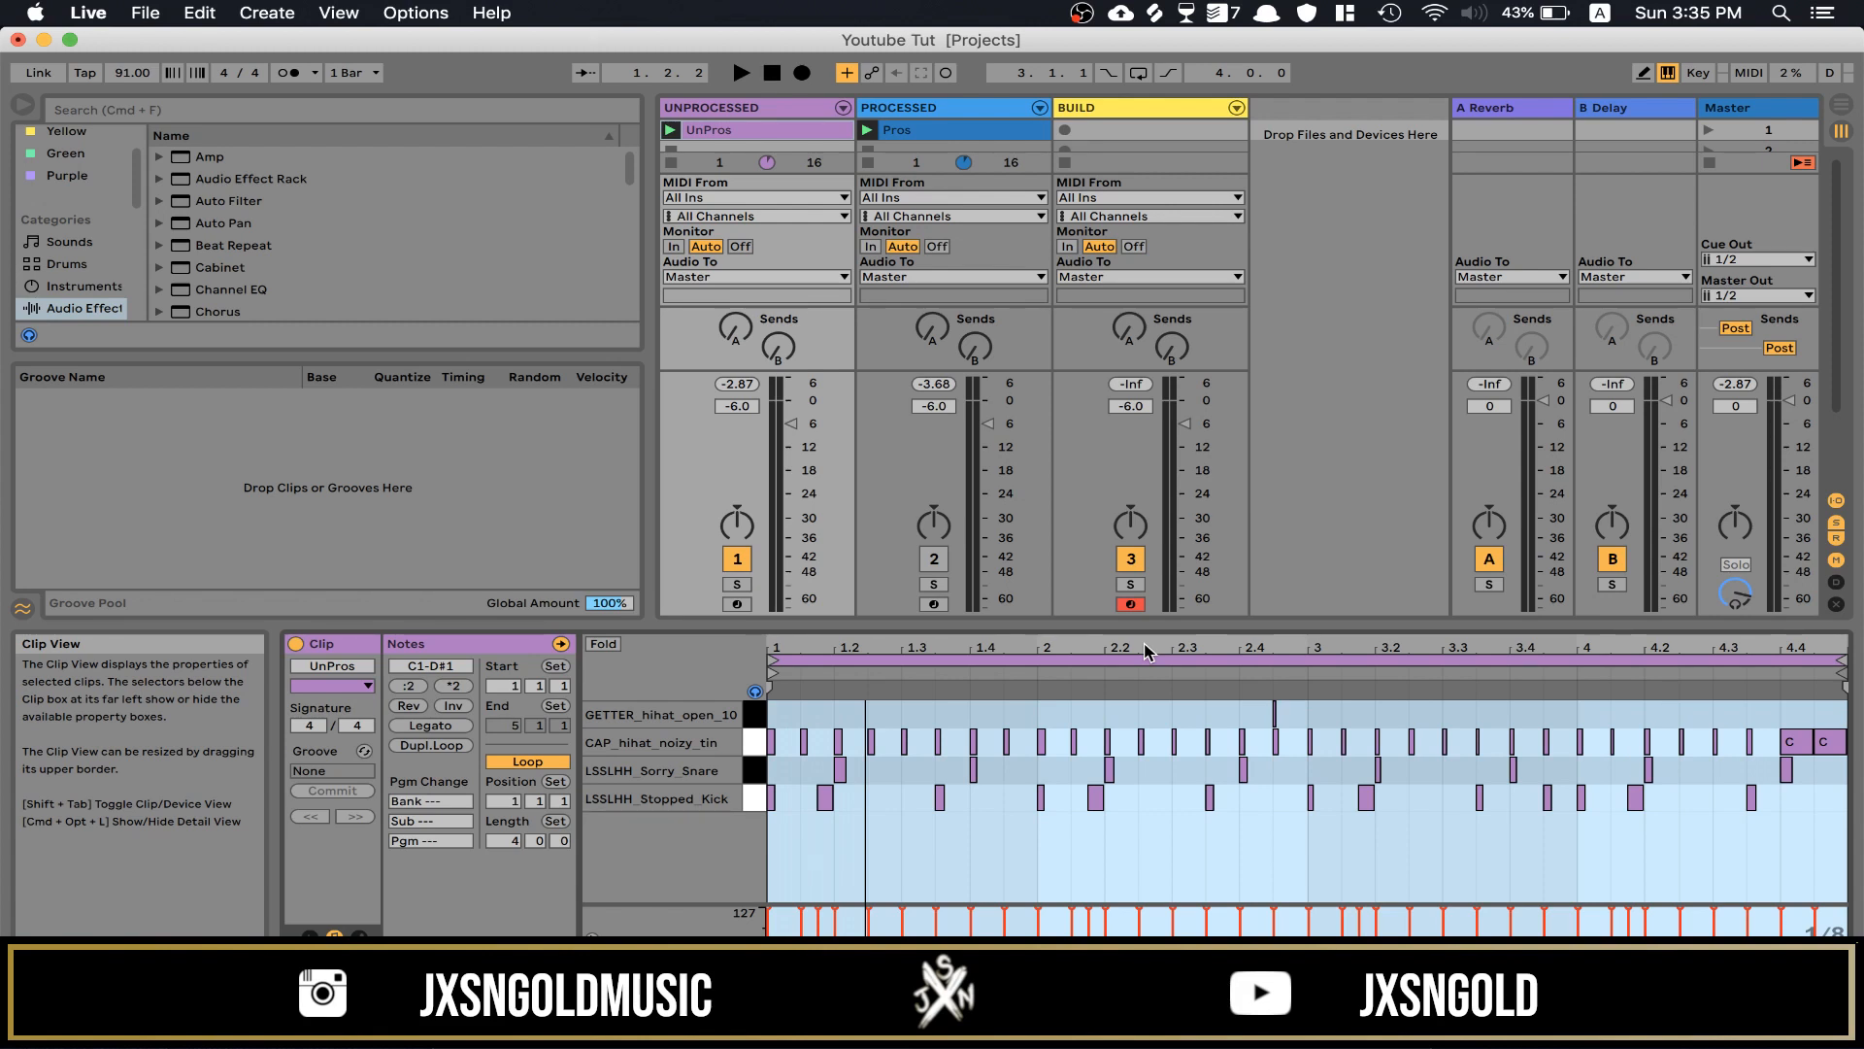
# Step: Play the UnPros clip and examine up close how its drum notes line up with the grid
pyautogui.press('space')
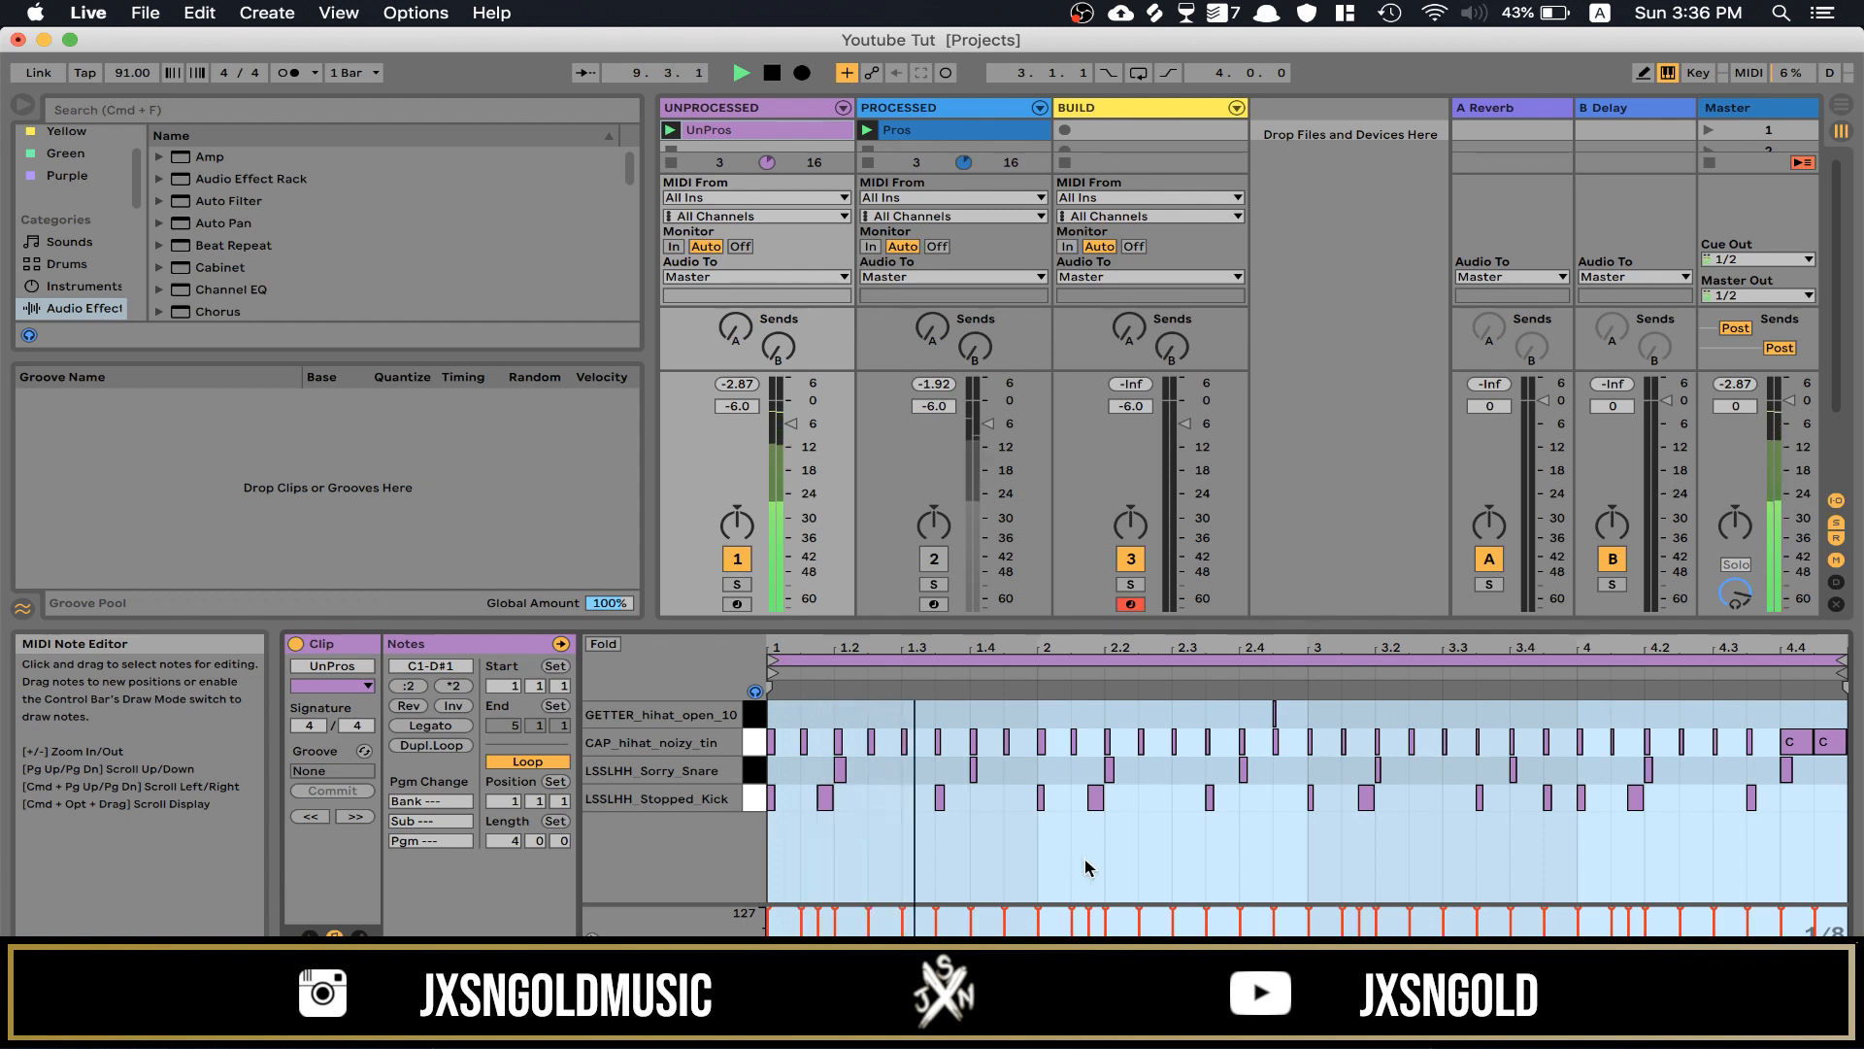
pyautogui.moveTo(1317, 648)
pyautogui.mouseDown()
pyautogui.moveTo(1316, 680)
pyautogui.moveTo(1304, 666)
pyautogui.mouseUp()
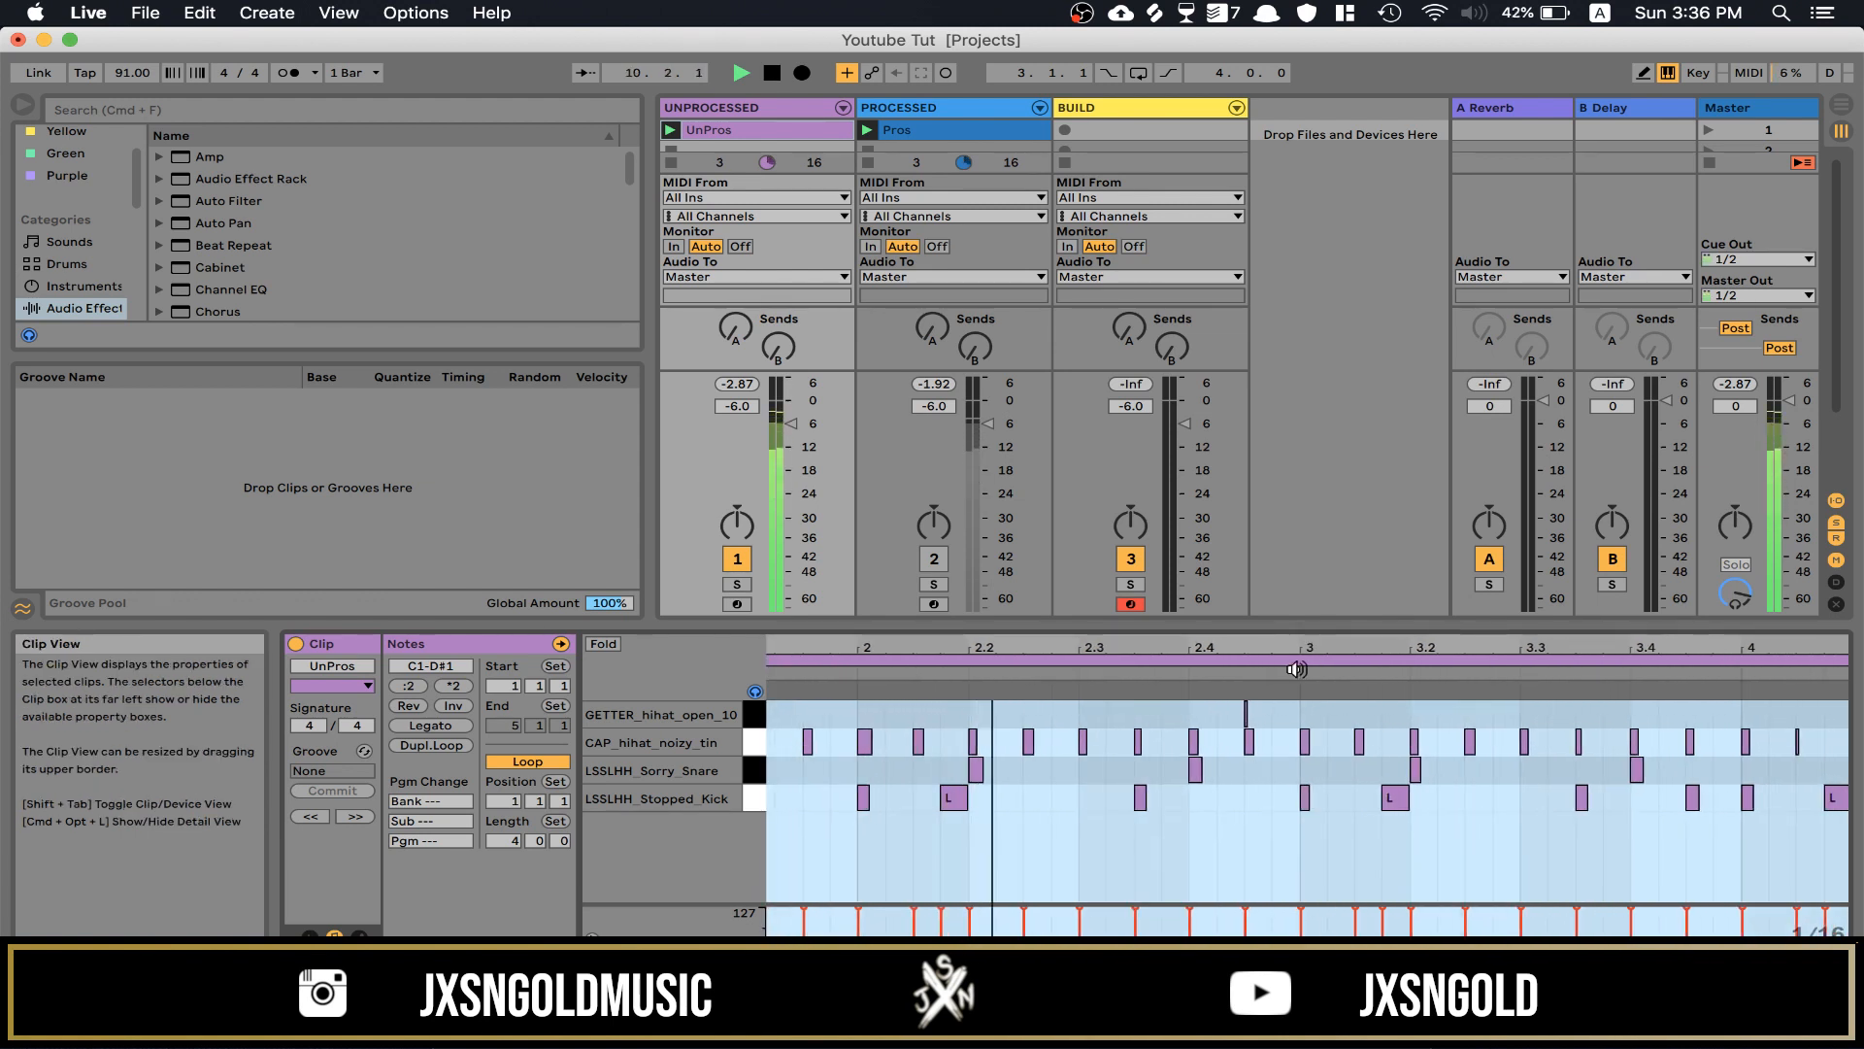
pyautogui.moveTo(1437, 642); pyautogui.dragTo(1437, 612)
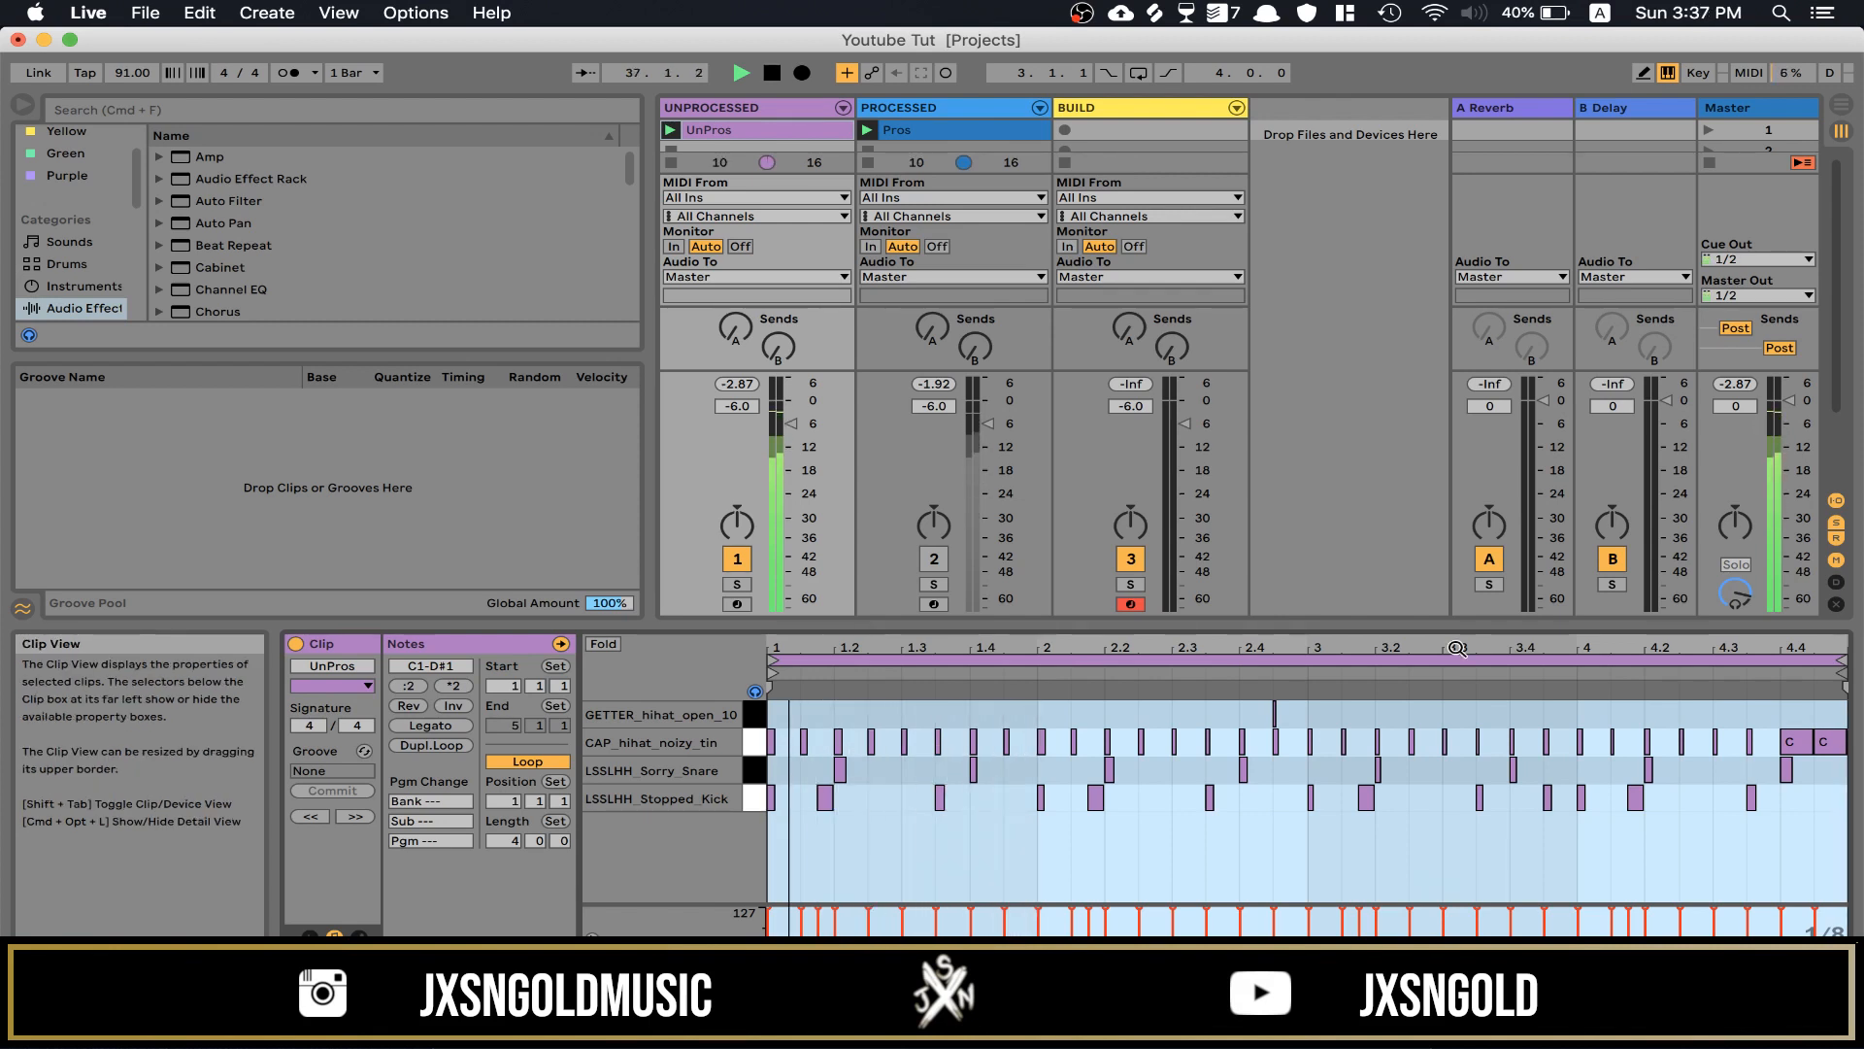
pyautogui.moveTo(906, 652); pyautogui.dragTo(905, 723)
pyautogui.moveTo(1121, 644); pyautogui.dragTo(1120, 723)
pyautogui.moveTo(1159, 648)
pyautogui.mouseDown()
pyautogui.moveTo(1160, 667)
pyautogui.moveTo(1160, 573)
pyautogui.mouseUp()
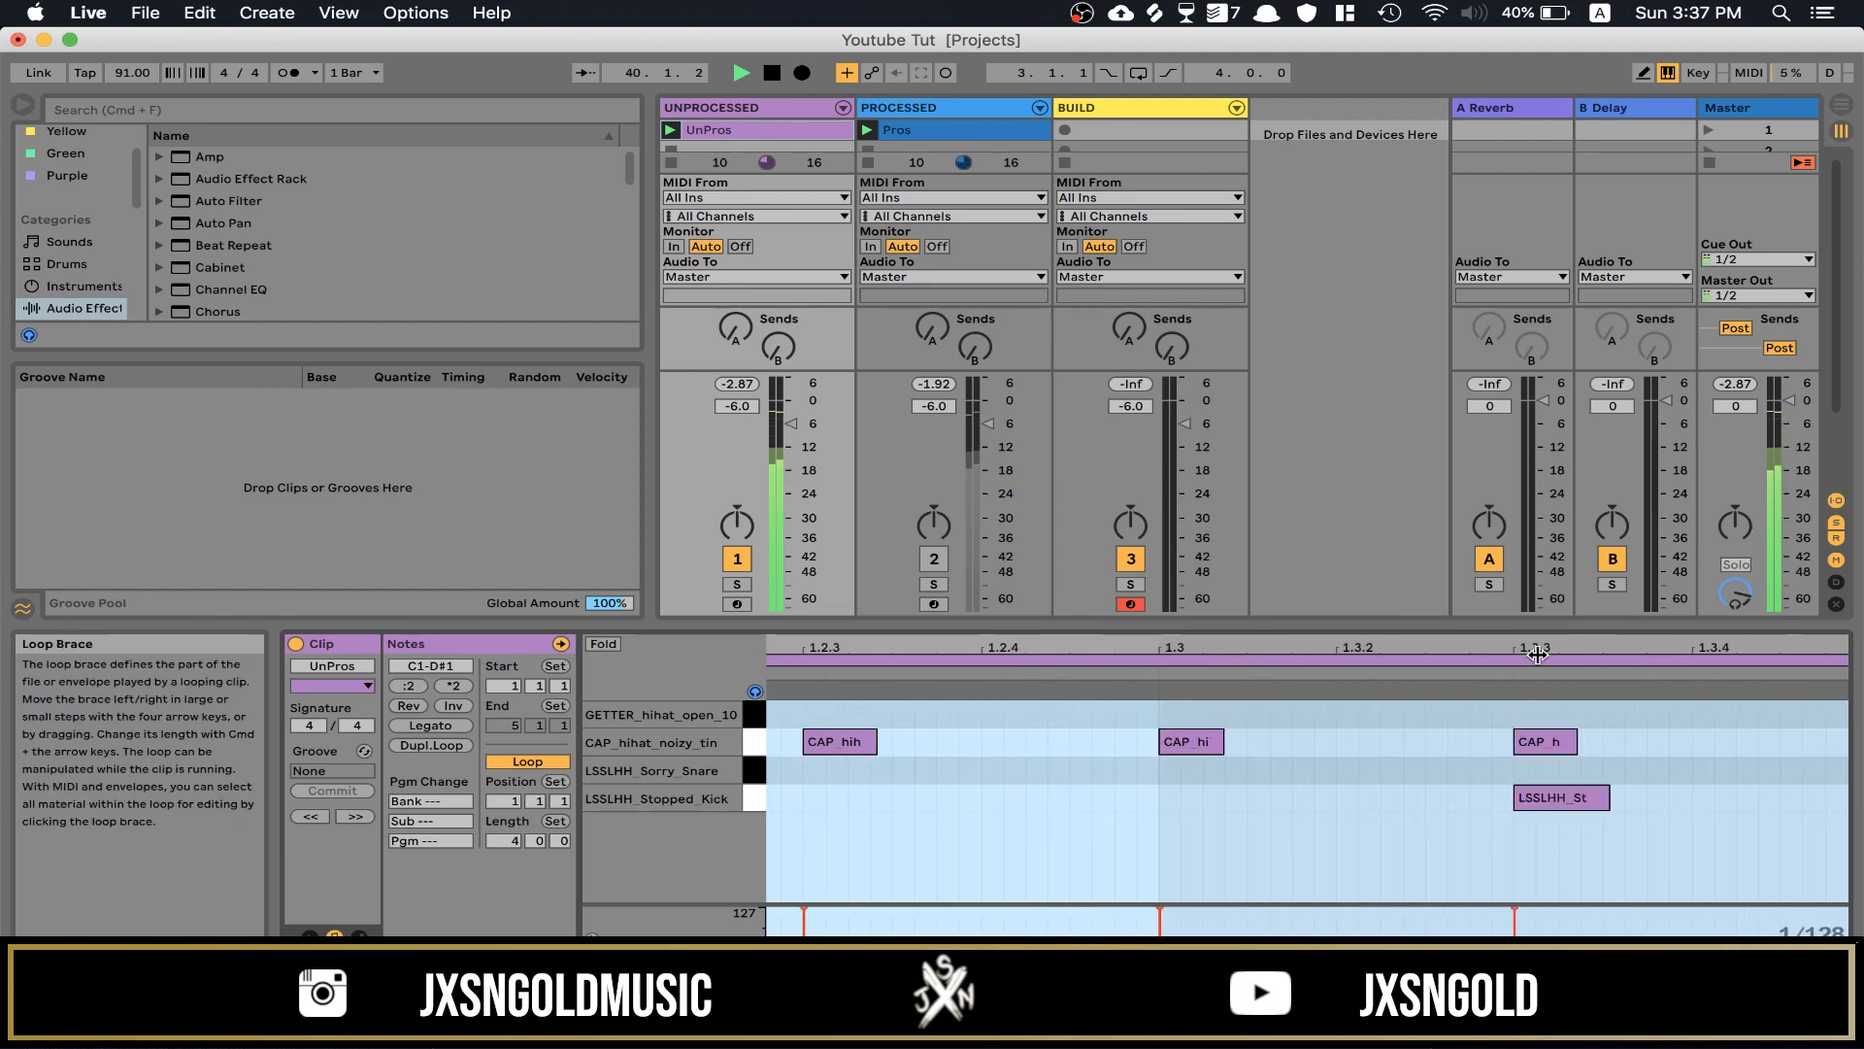
pyautogui.moveTo(1527, 648)
pyautogui.mouseDown()
pyautogui.moveTo(1527, 730)
pyautogui.moveTo(1488, 558)
pyautogui.moveTo(974, 558)
pyautogui.mouseUp()
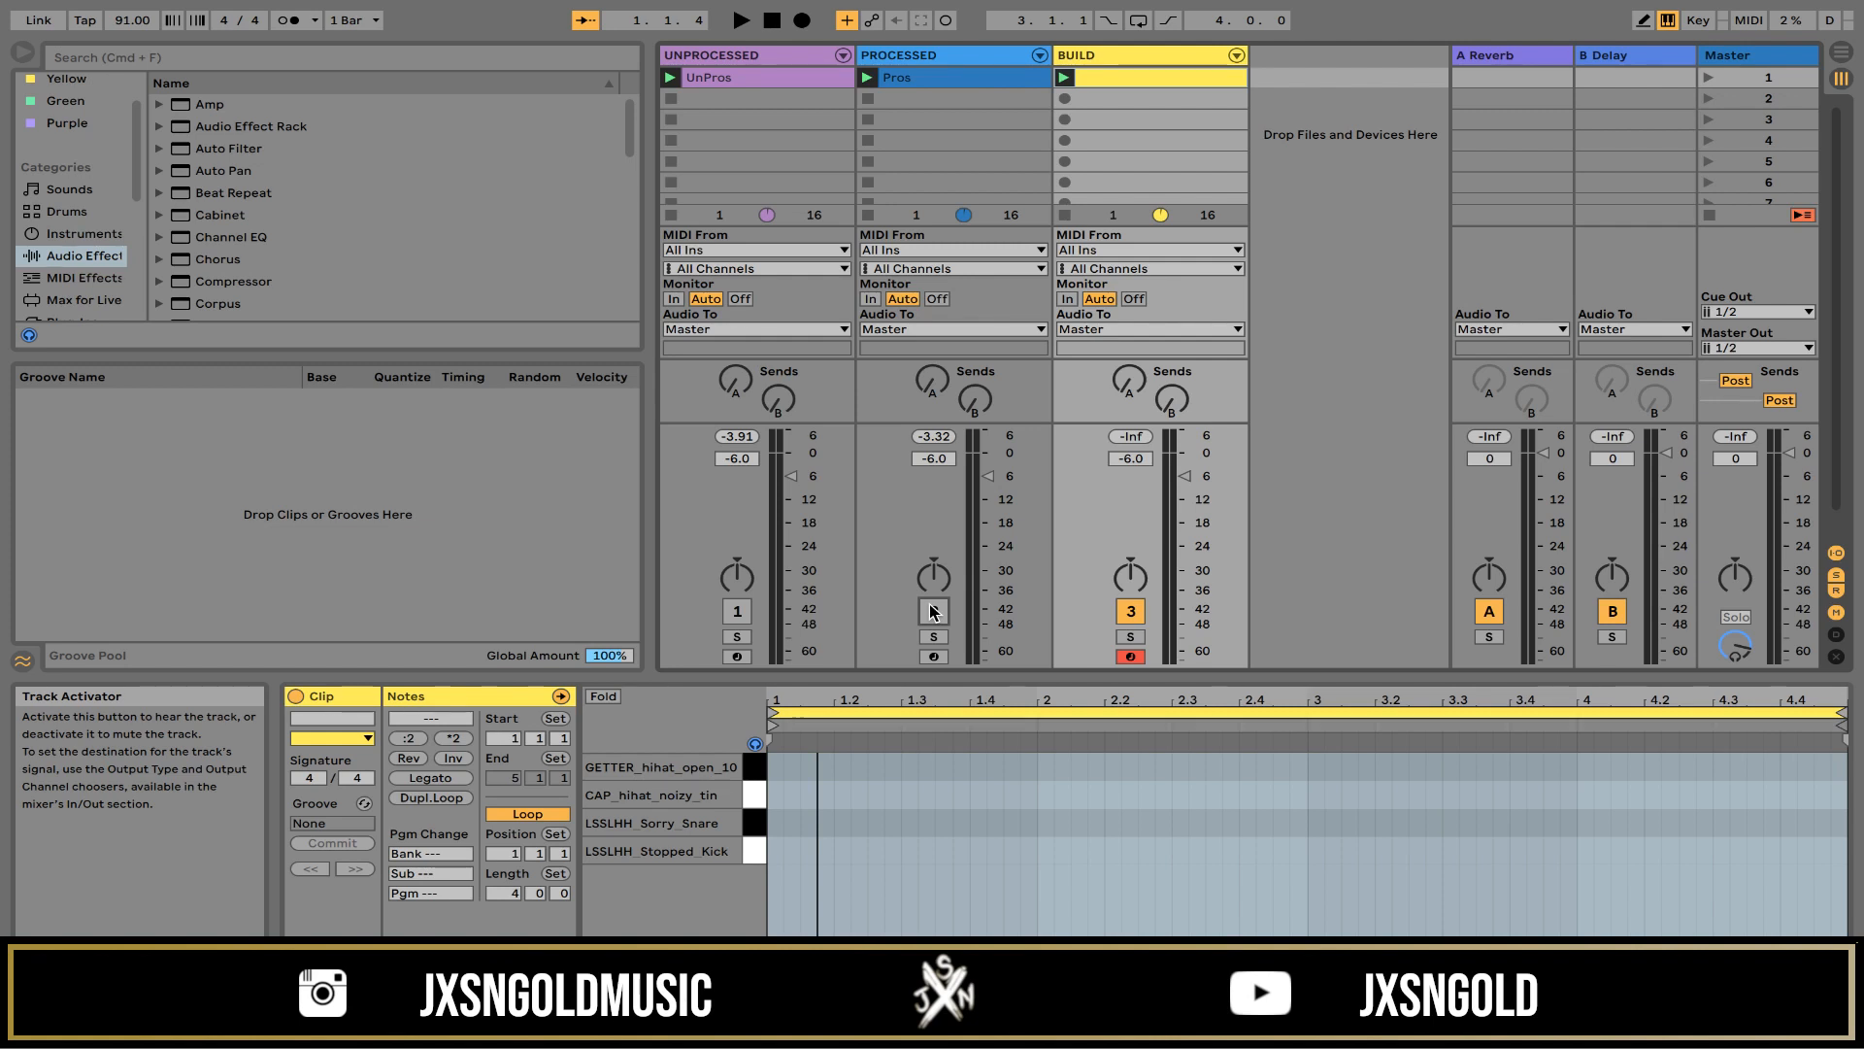
# Step: Set the record quantization to Sixteenth-Note Quantization
pyautogui.moveTo(408, 3)
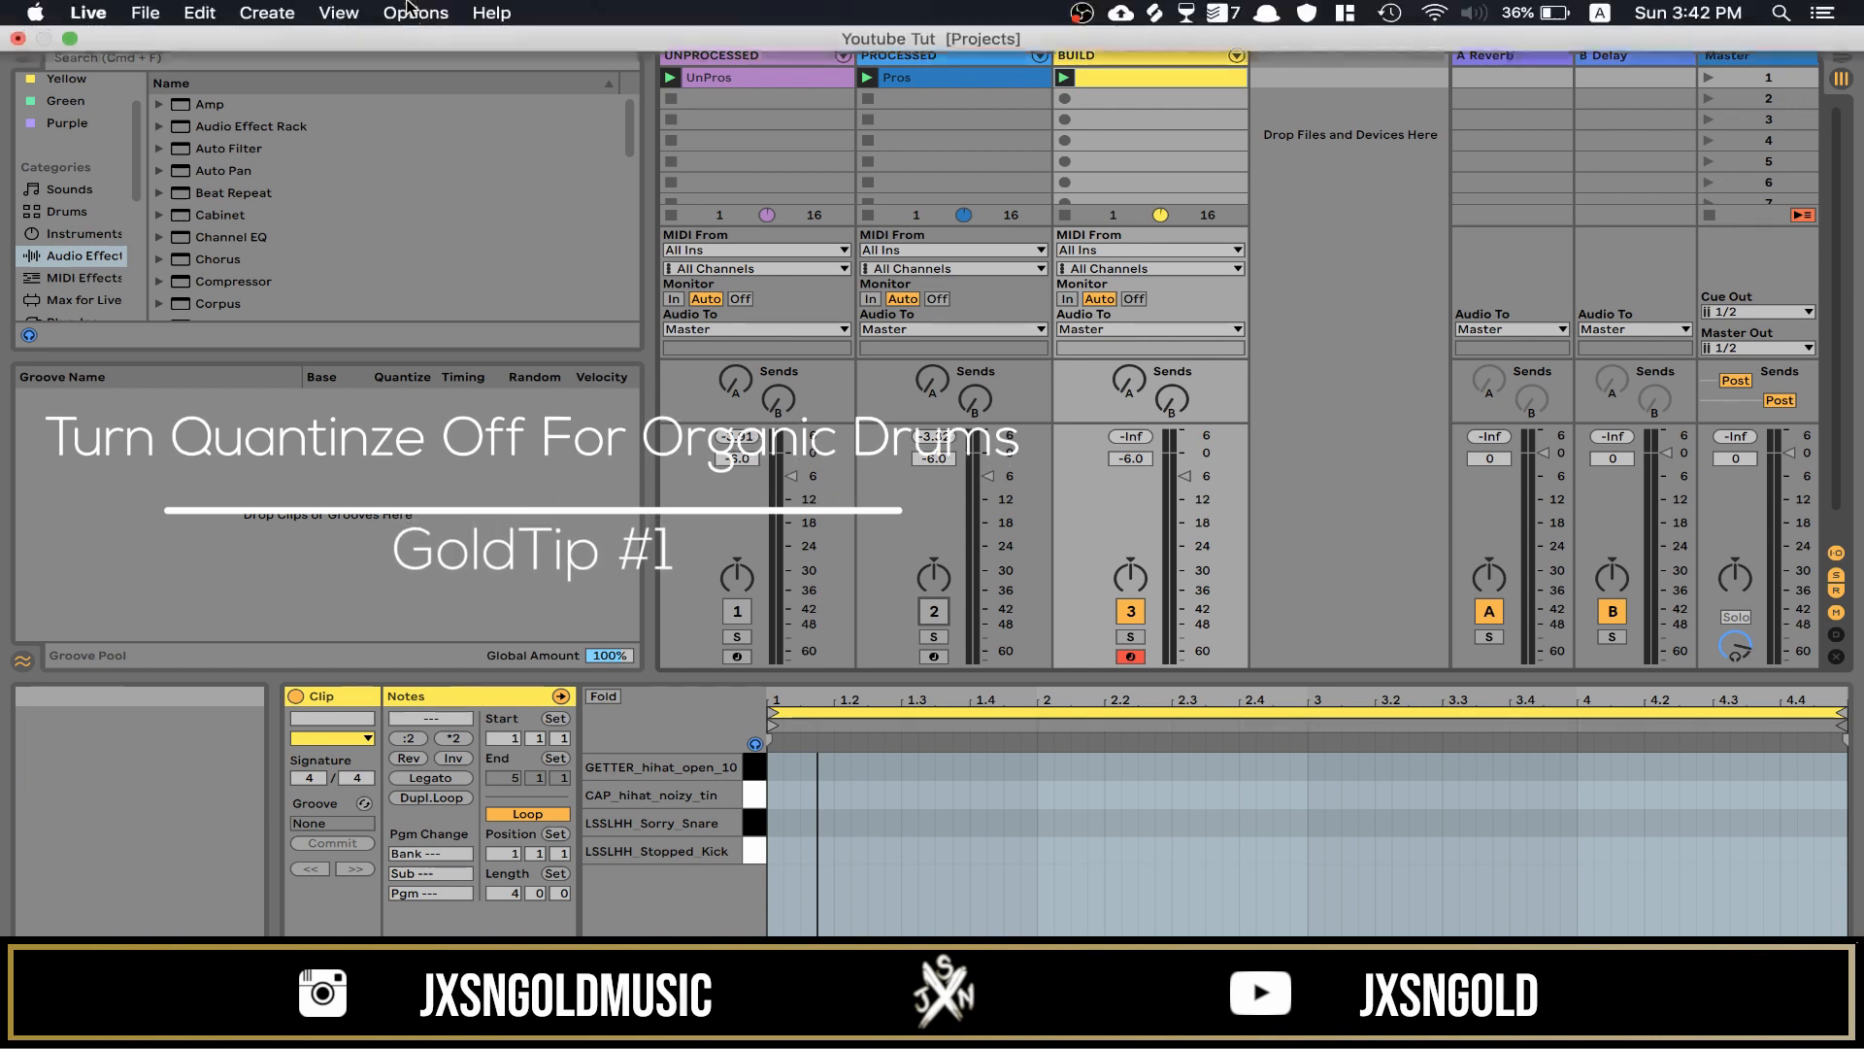
pyautogui.click(153, 24)
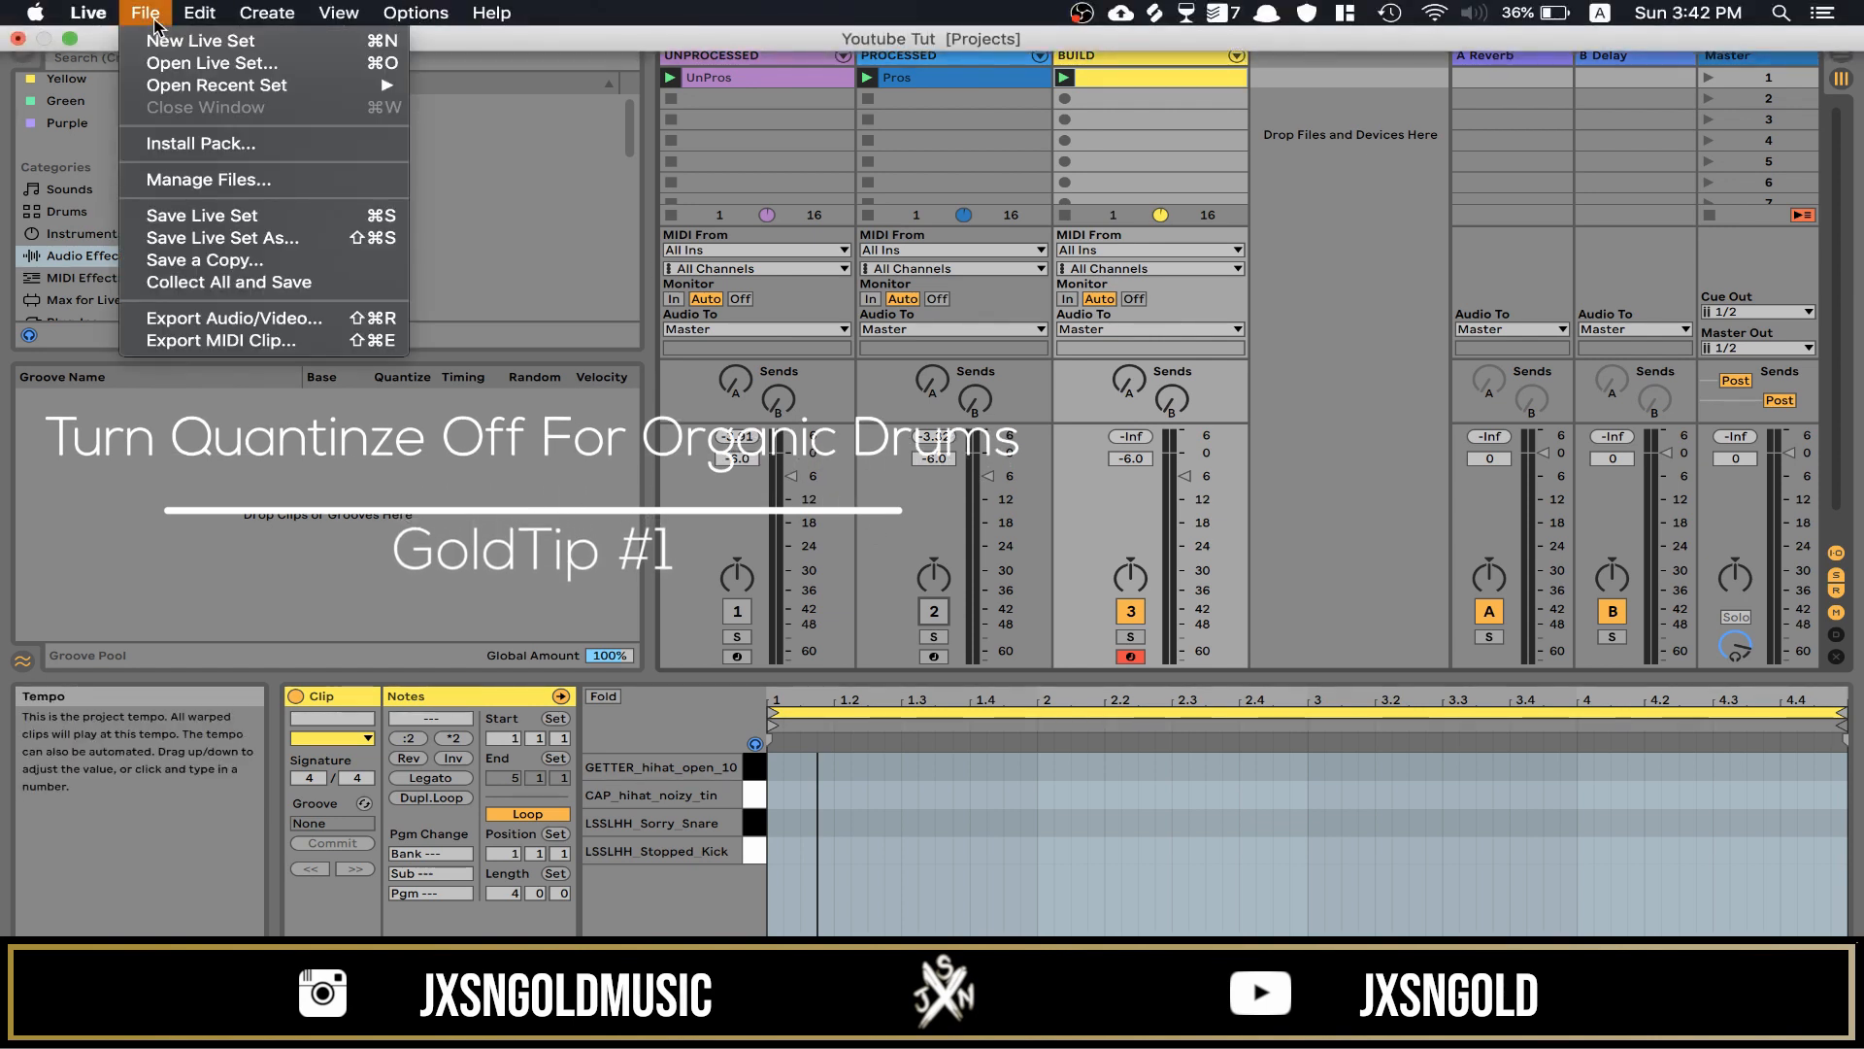
pyautogui.moveTo(202, 26)
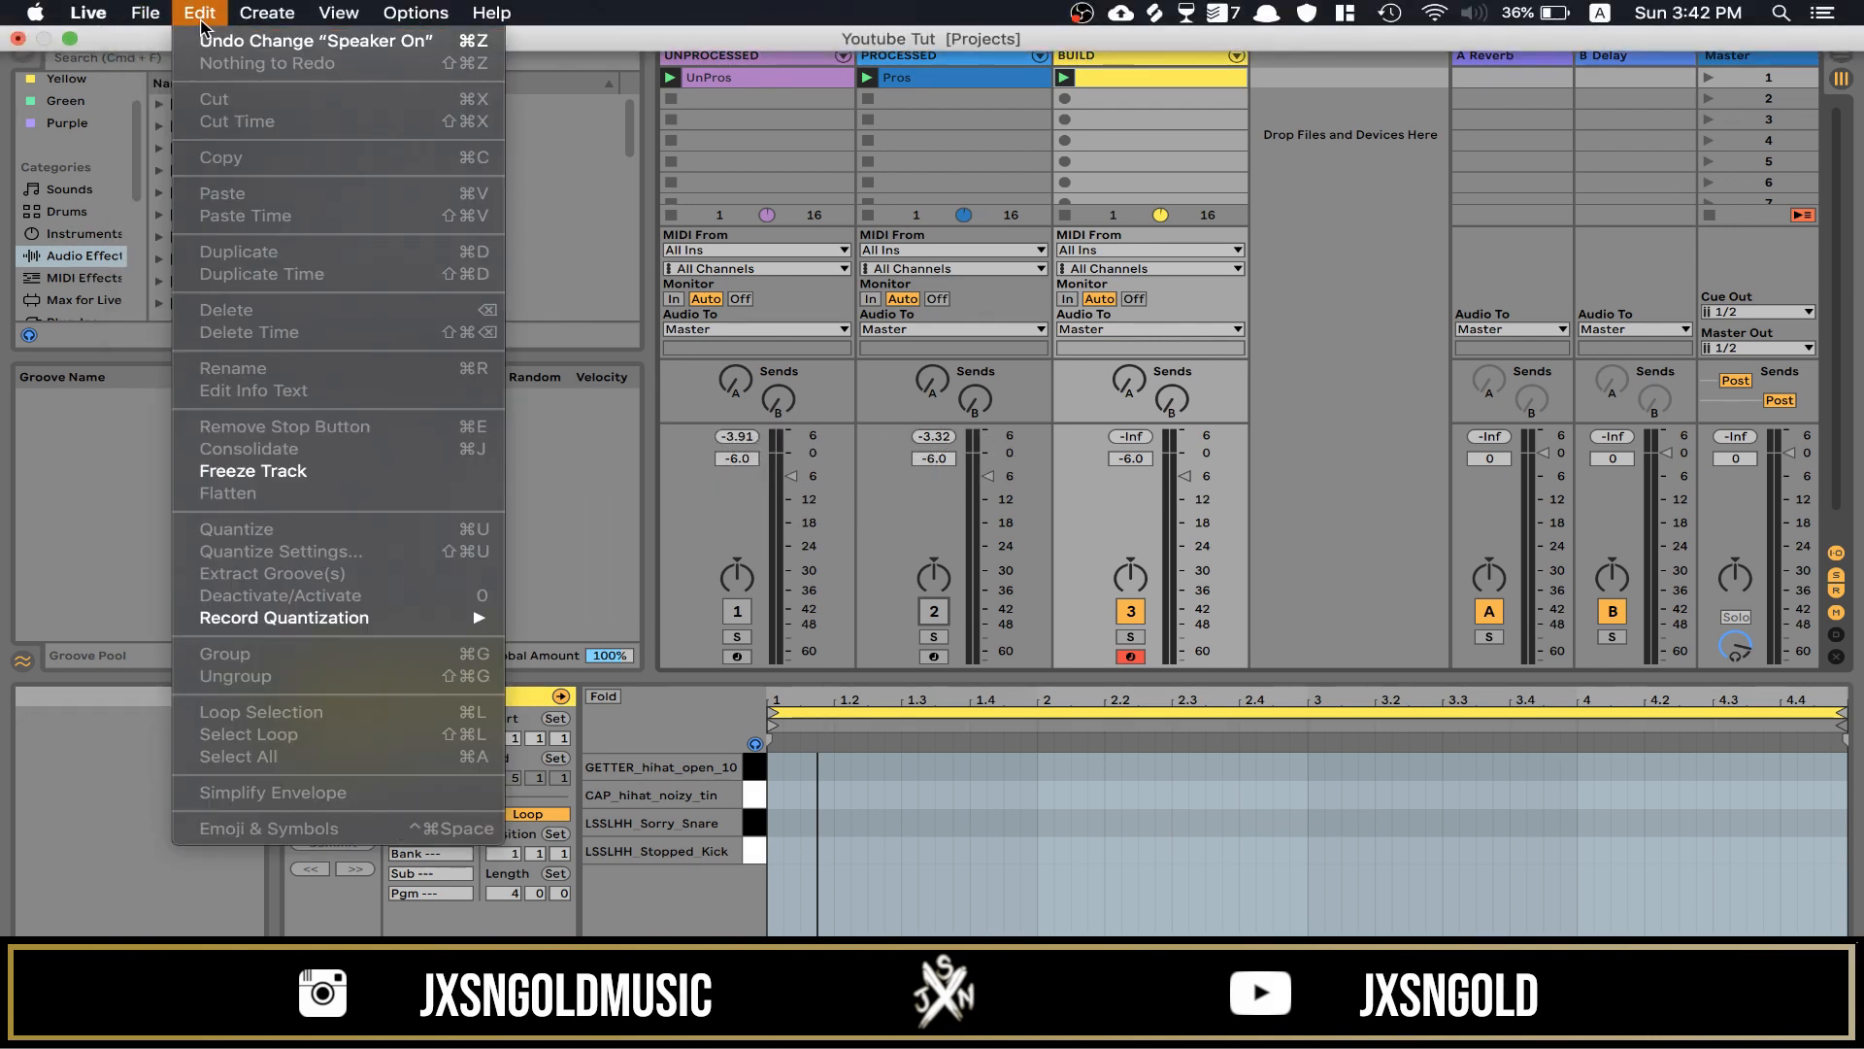
pyautogui.moveTo(416, 618)
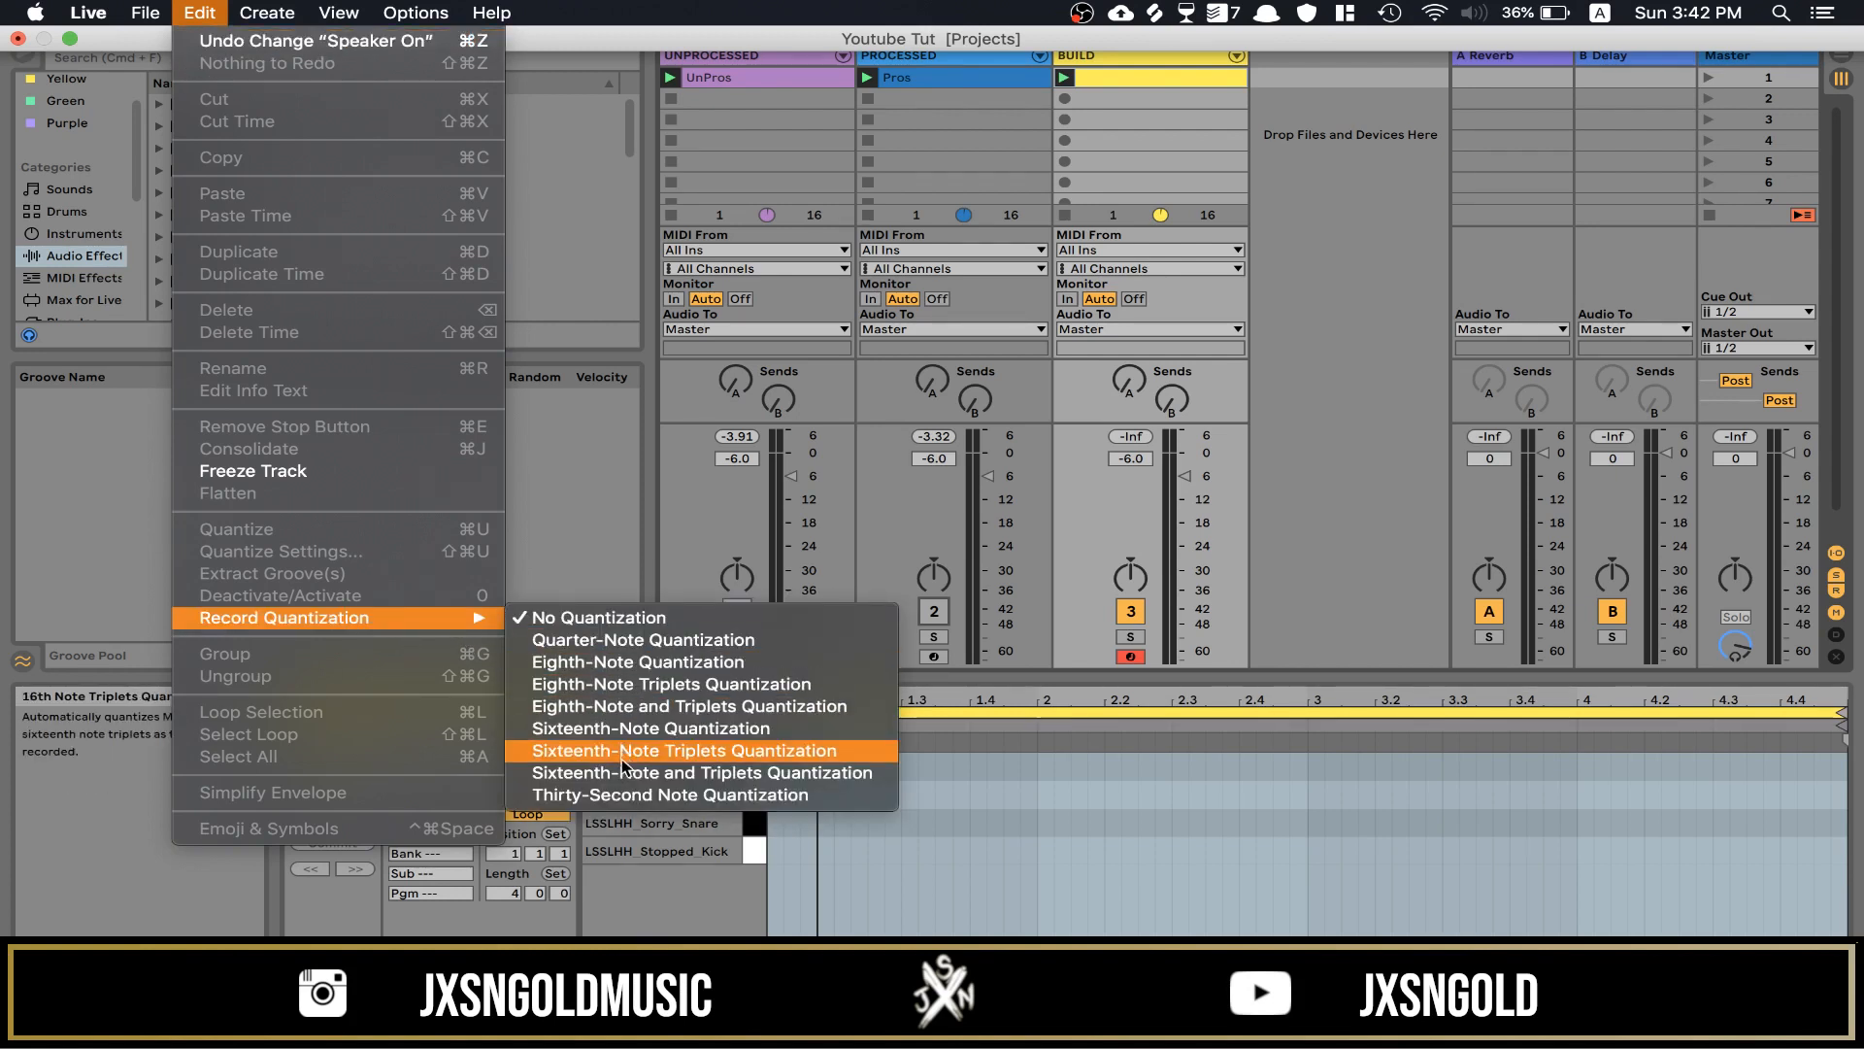
pyautogui.click(713, 726)
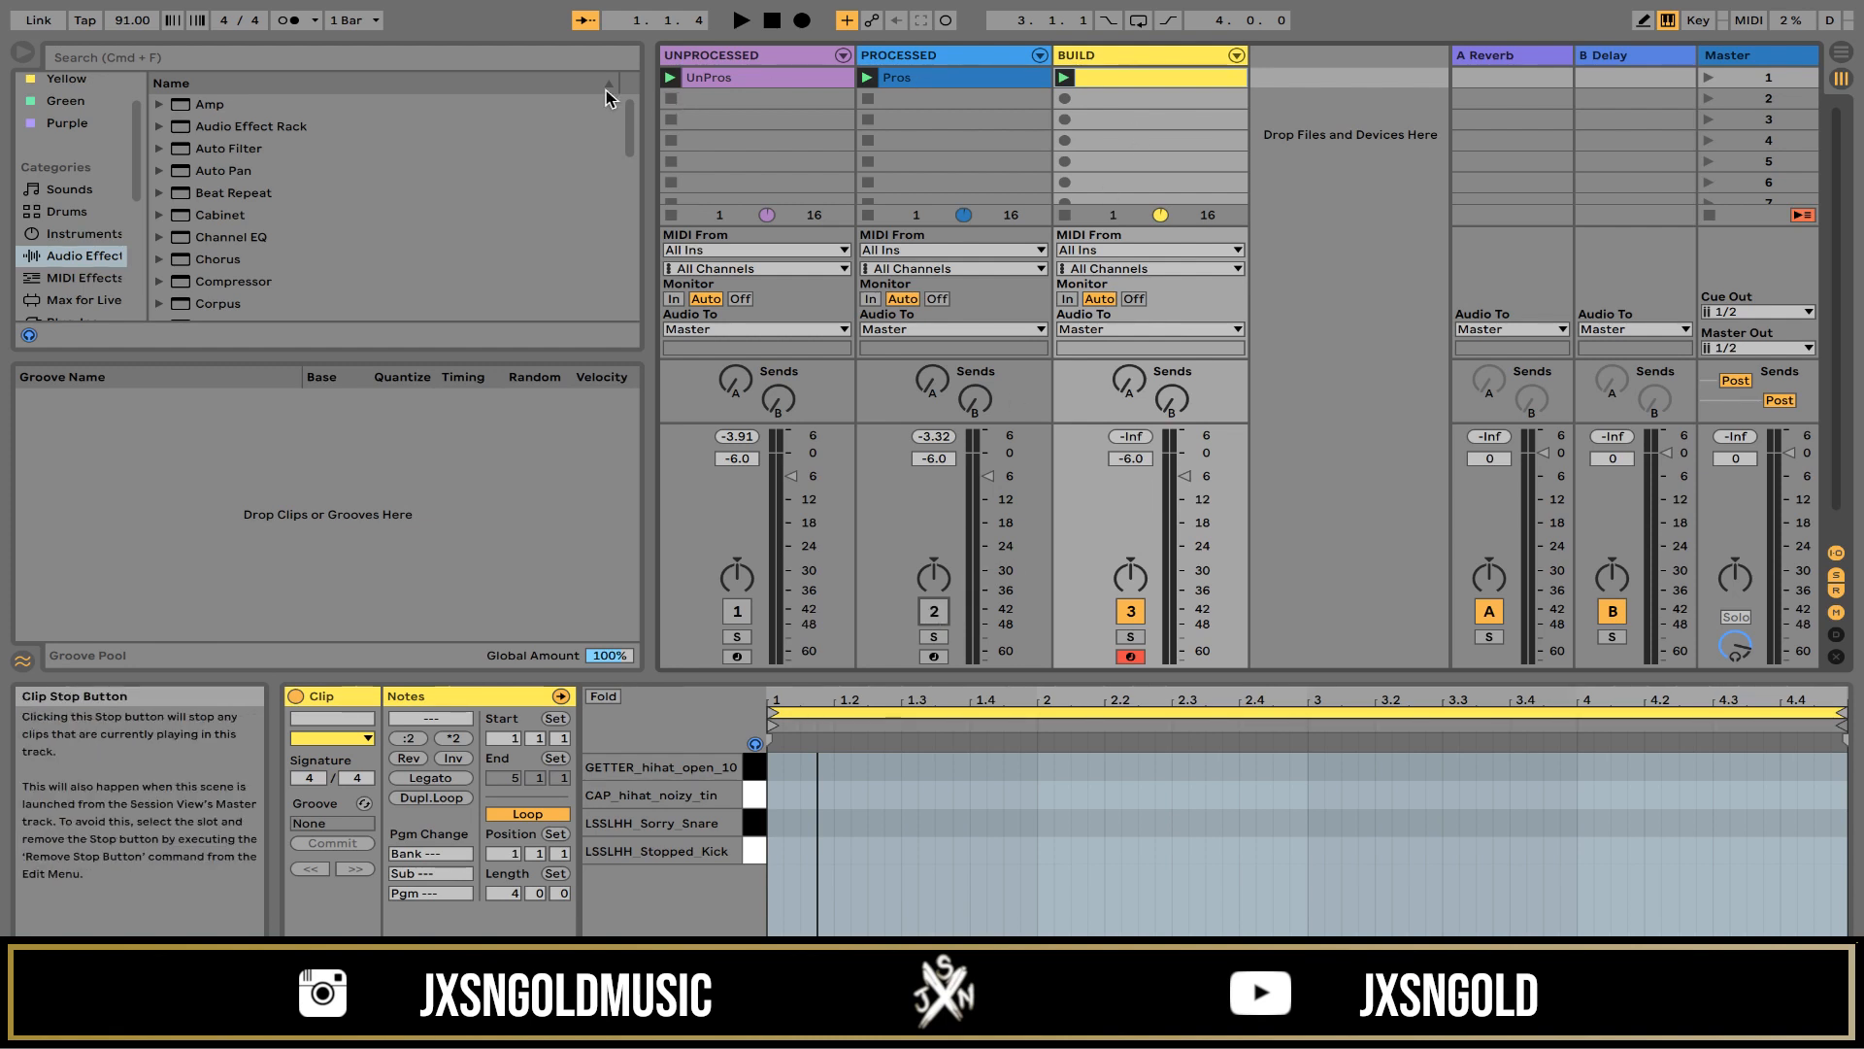
# Step: Open the UnPros clip, activate its track and play it while inspecting the timing of the quantized notes
pyautogui.click(757, 88)
pyautogui.click(737, 611)
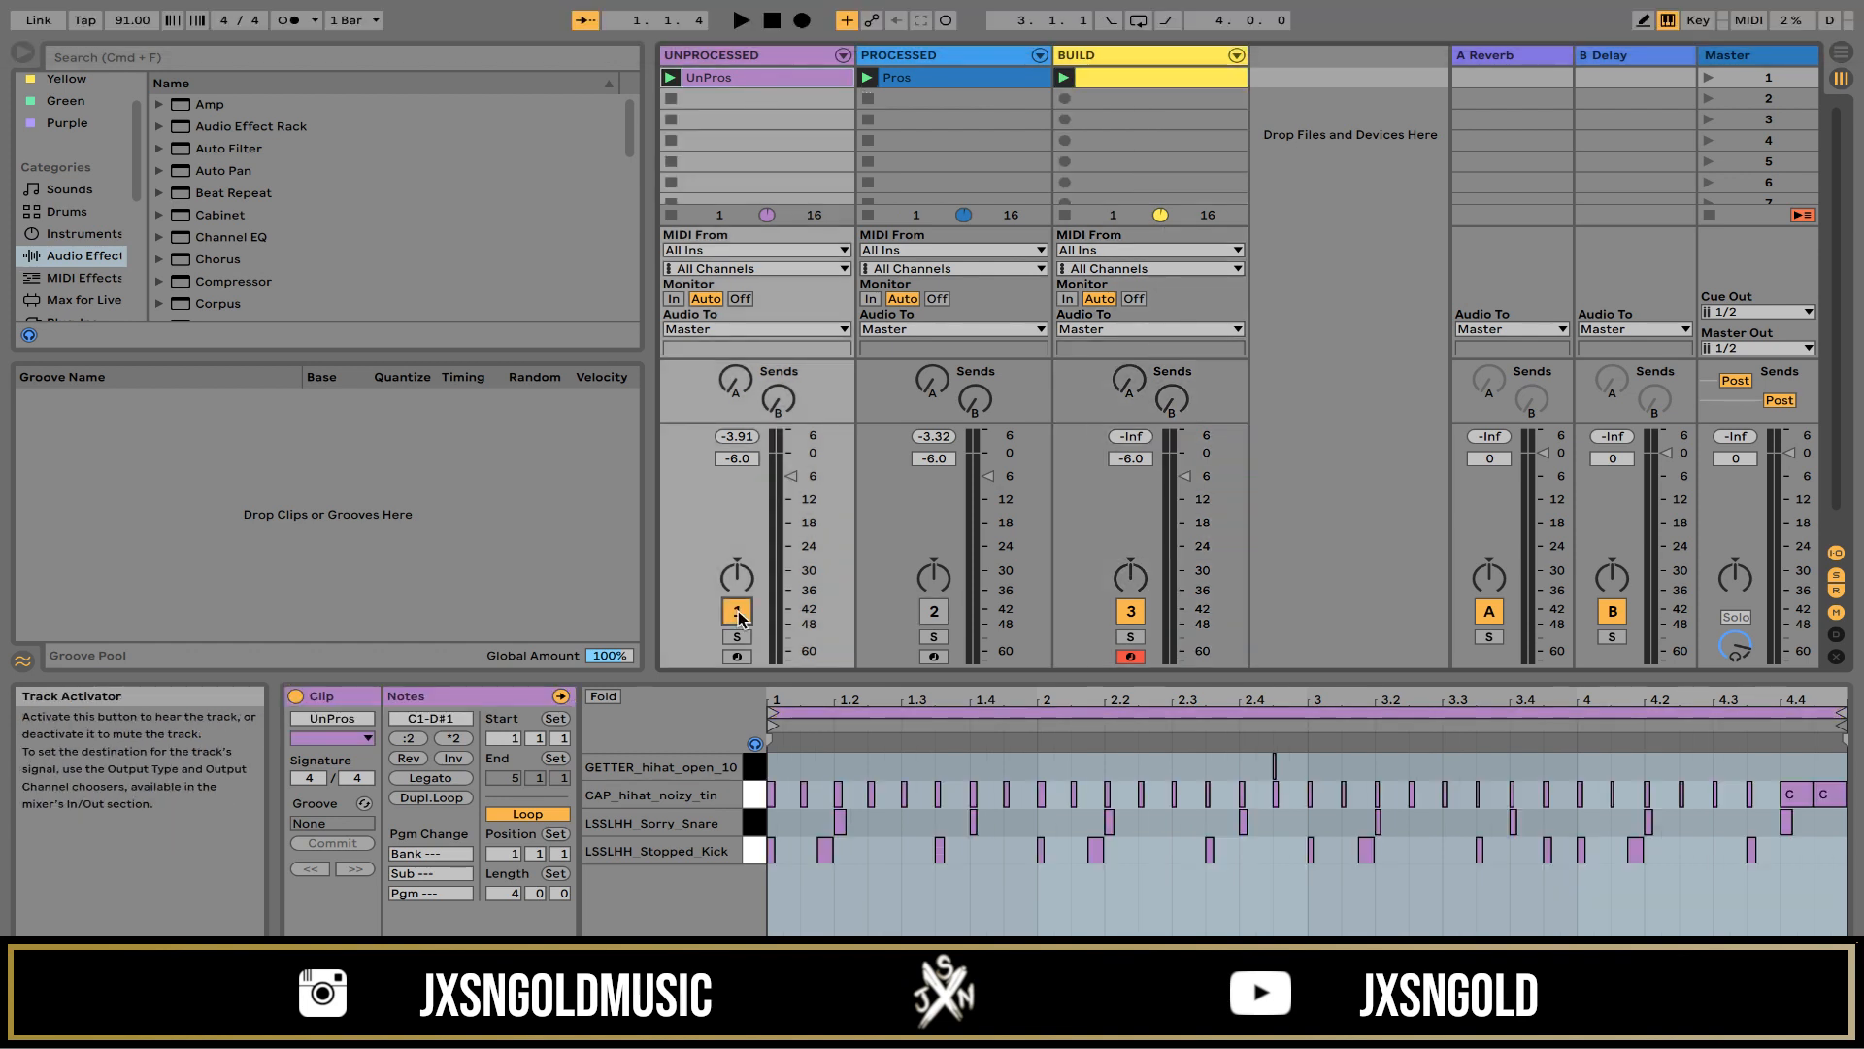
pyautogui.press('space')
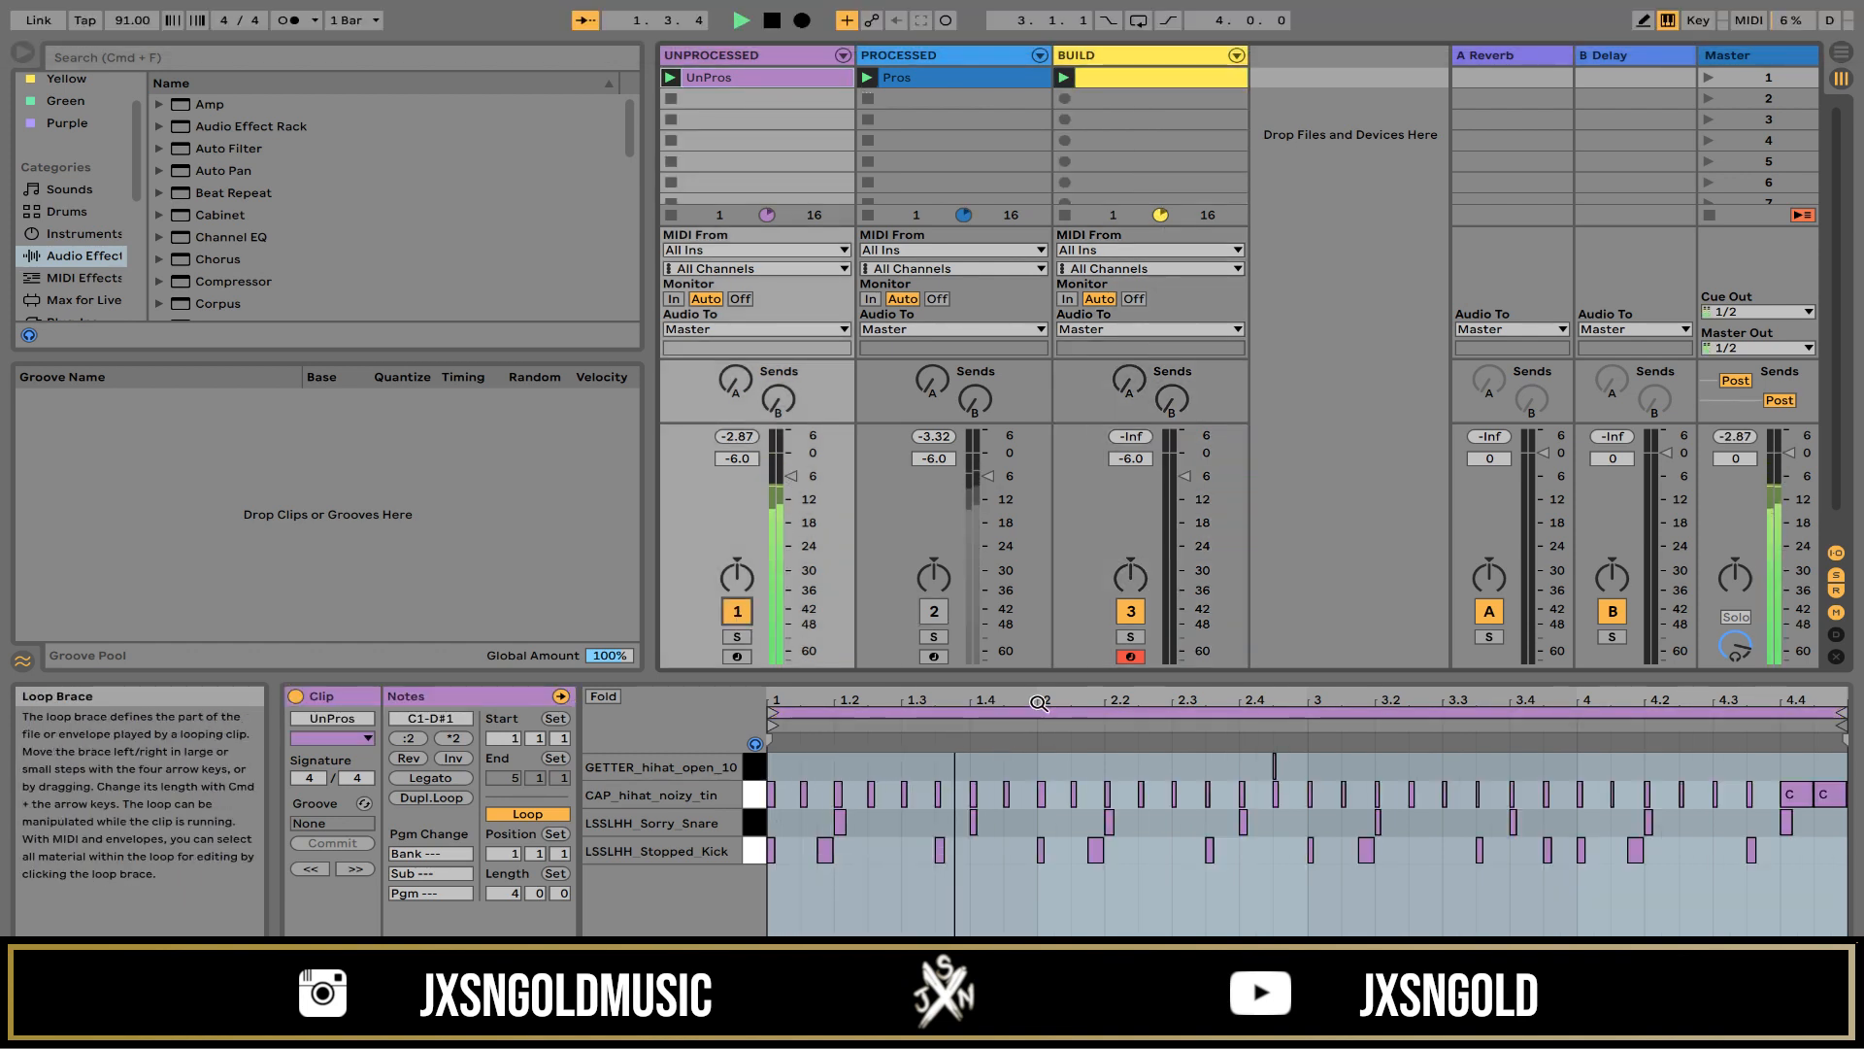
pyautogui.moveTo(1039, 700); pyautogui.dragTo(624, 908)
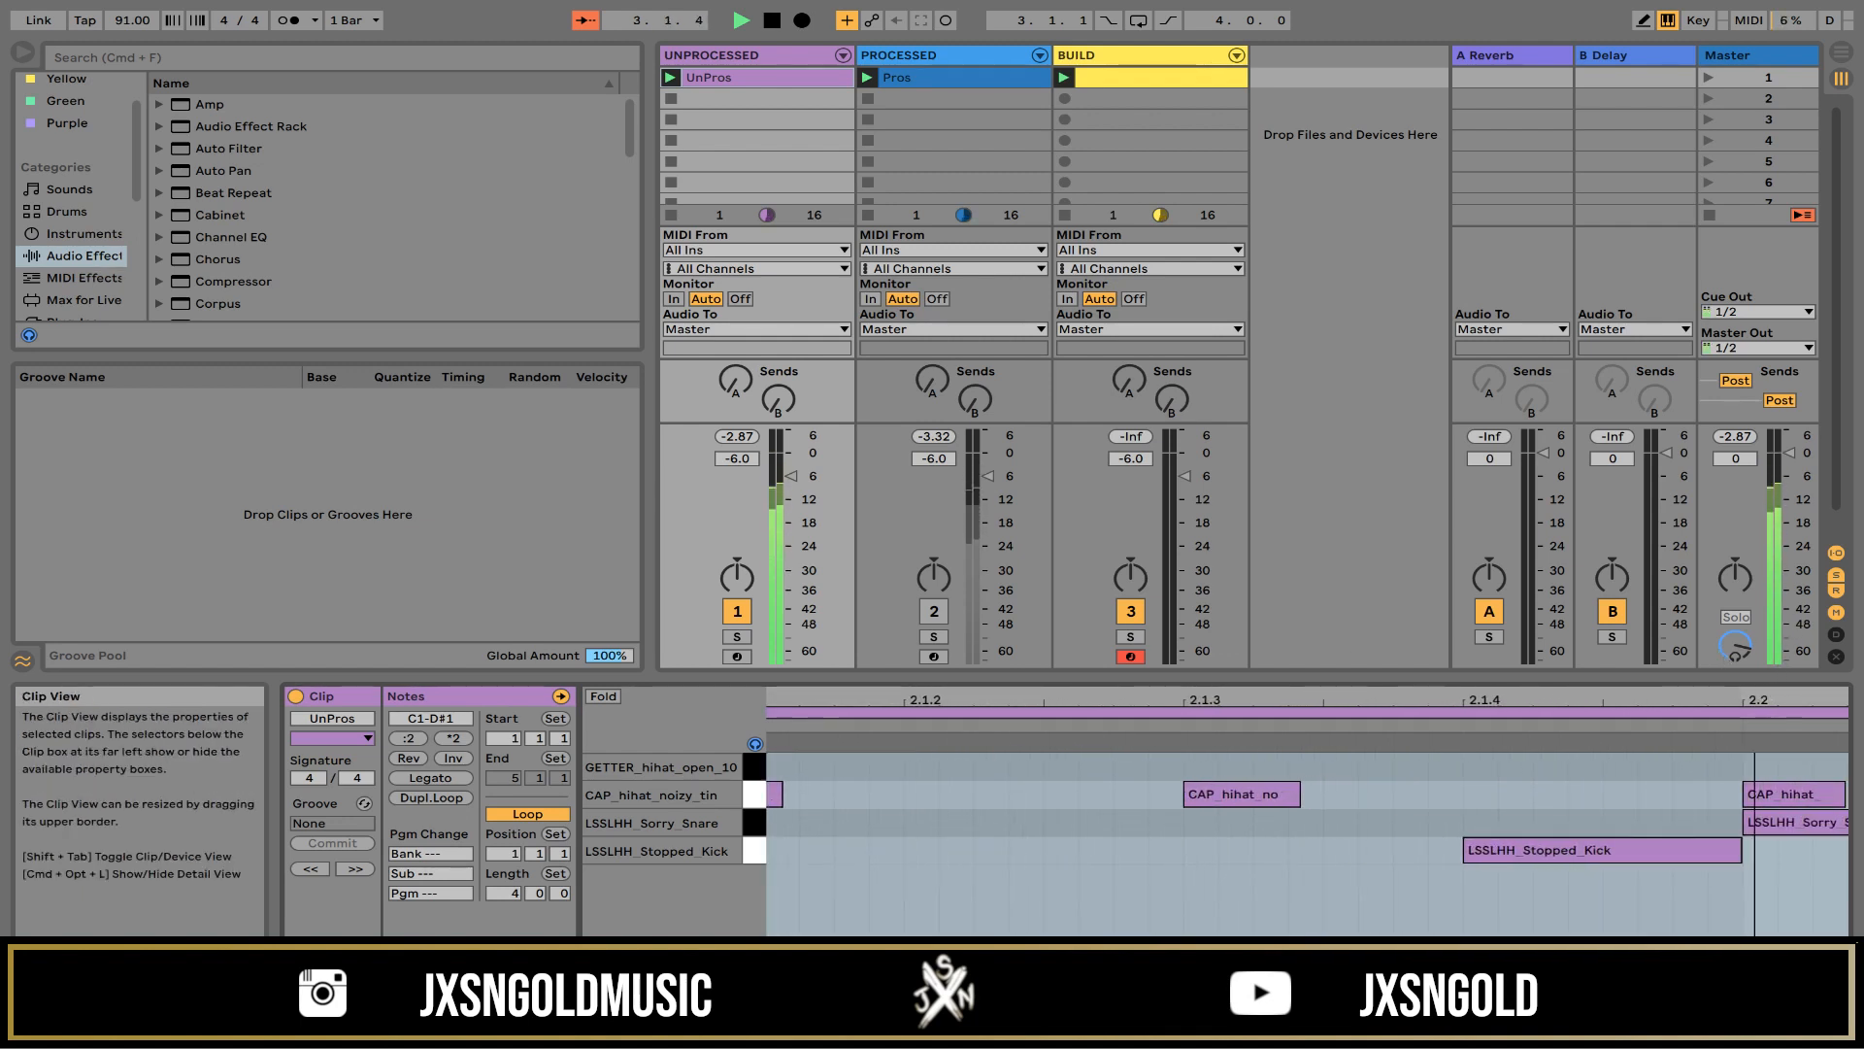
pyautogui.moveTo(1476, 700); pyautogui.dragTo(878, 427)
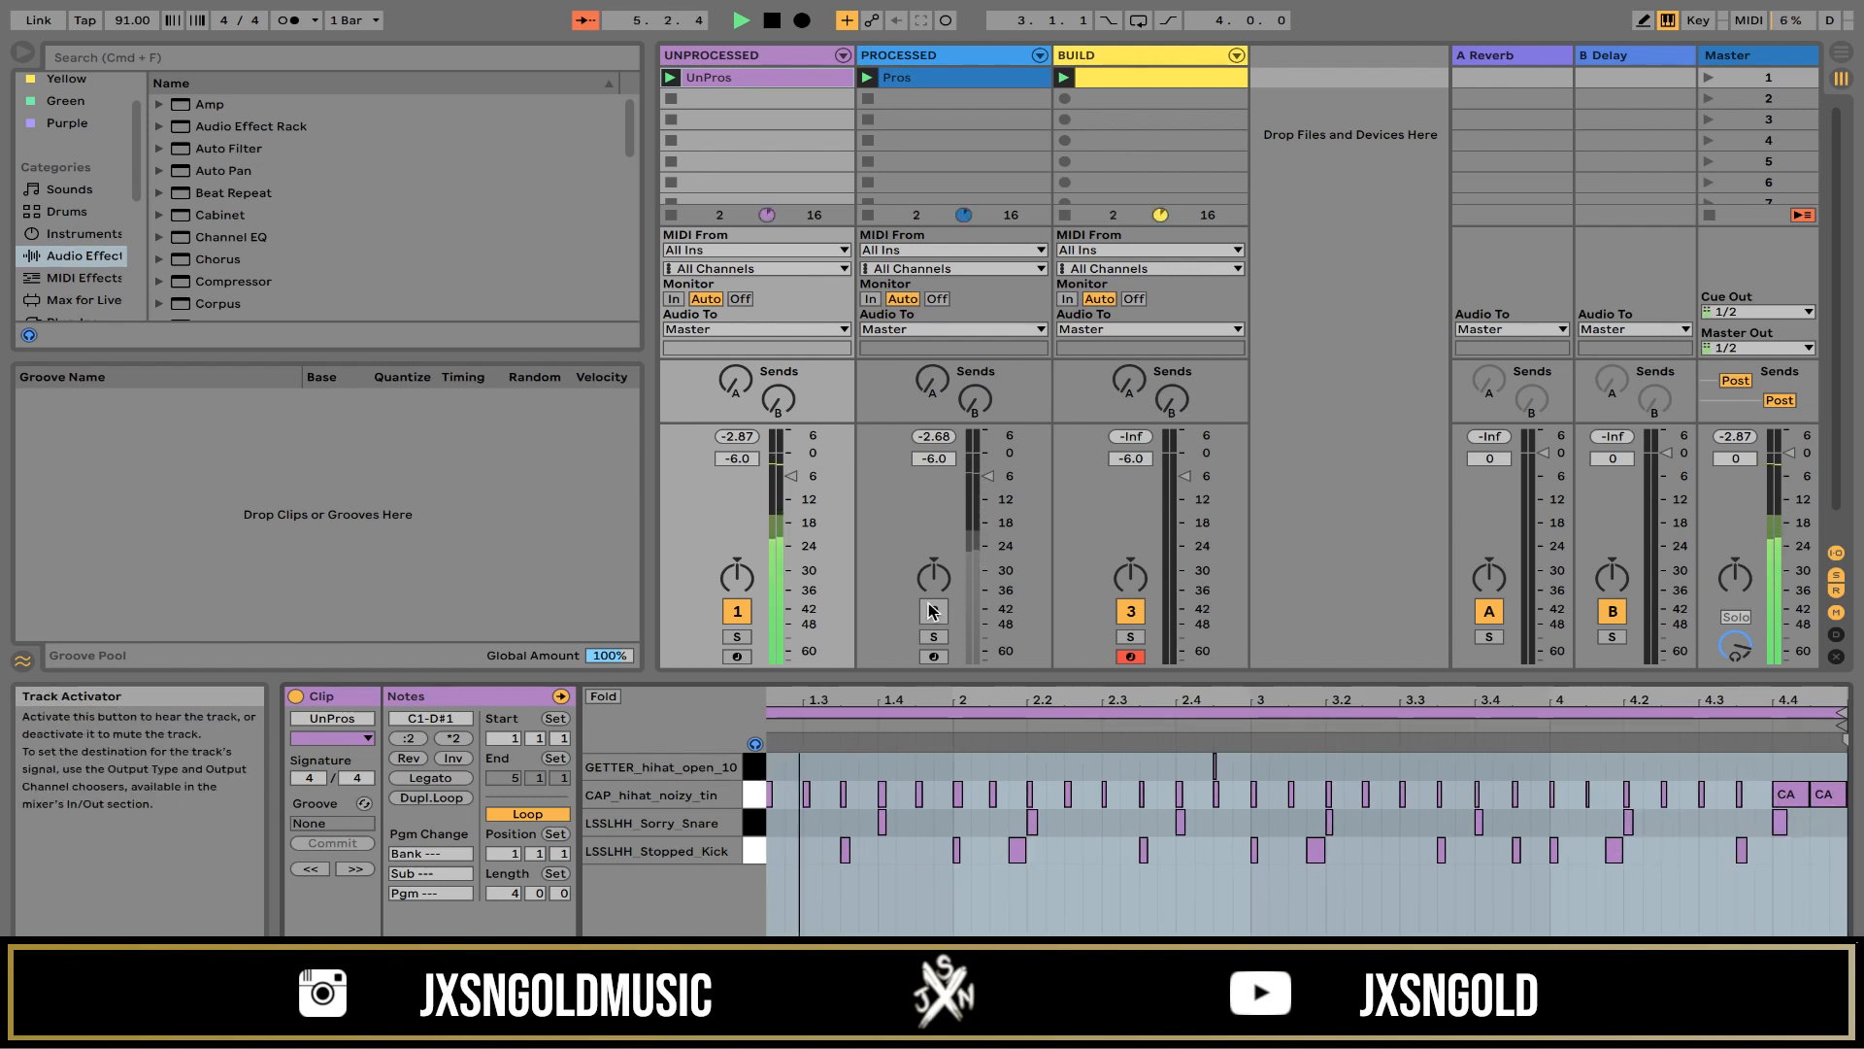
# Step: Switch playback from the UNPROCESSED to the PROCESSED track and inspect the note timing in the Pros clip
pyautogui.click(738, 612)
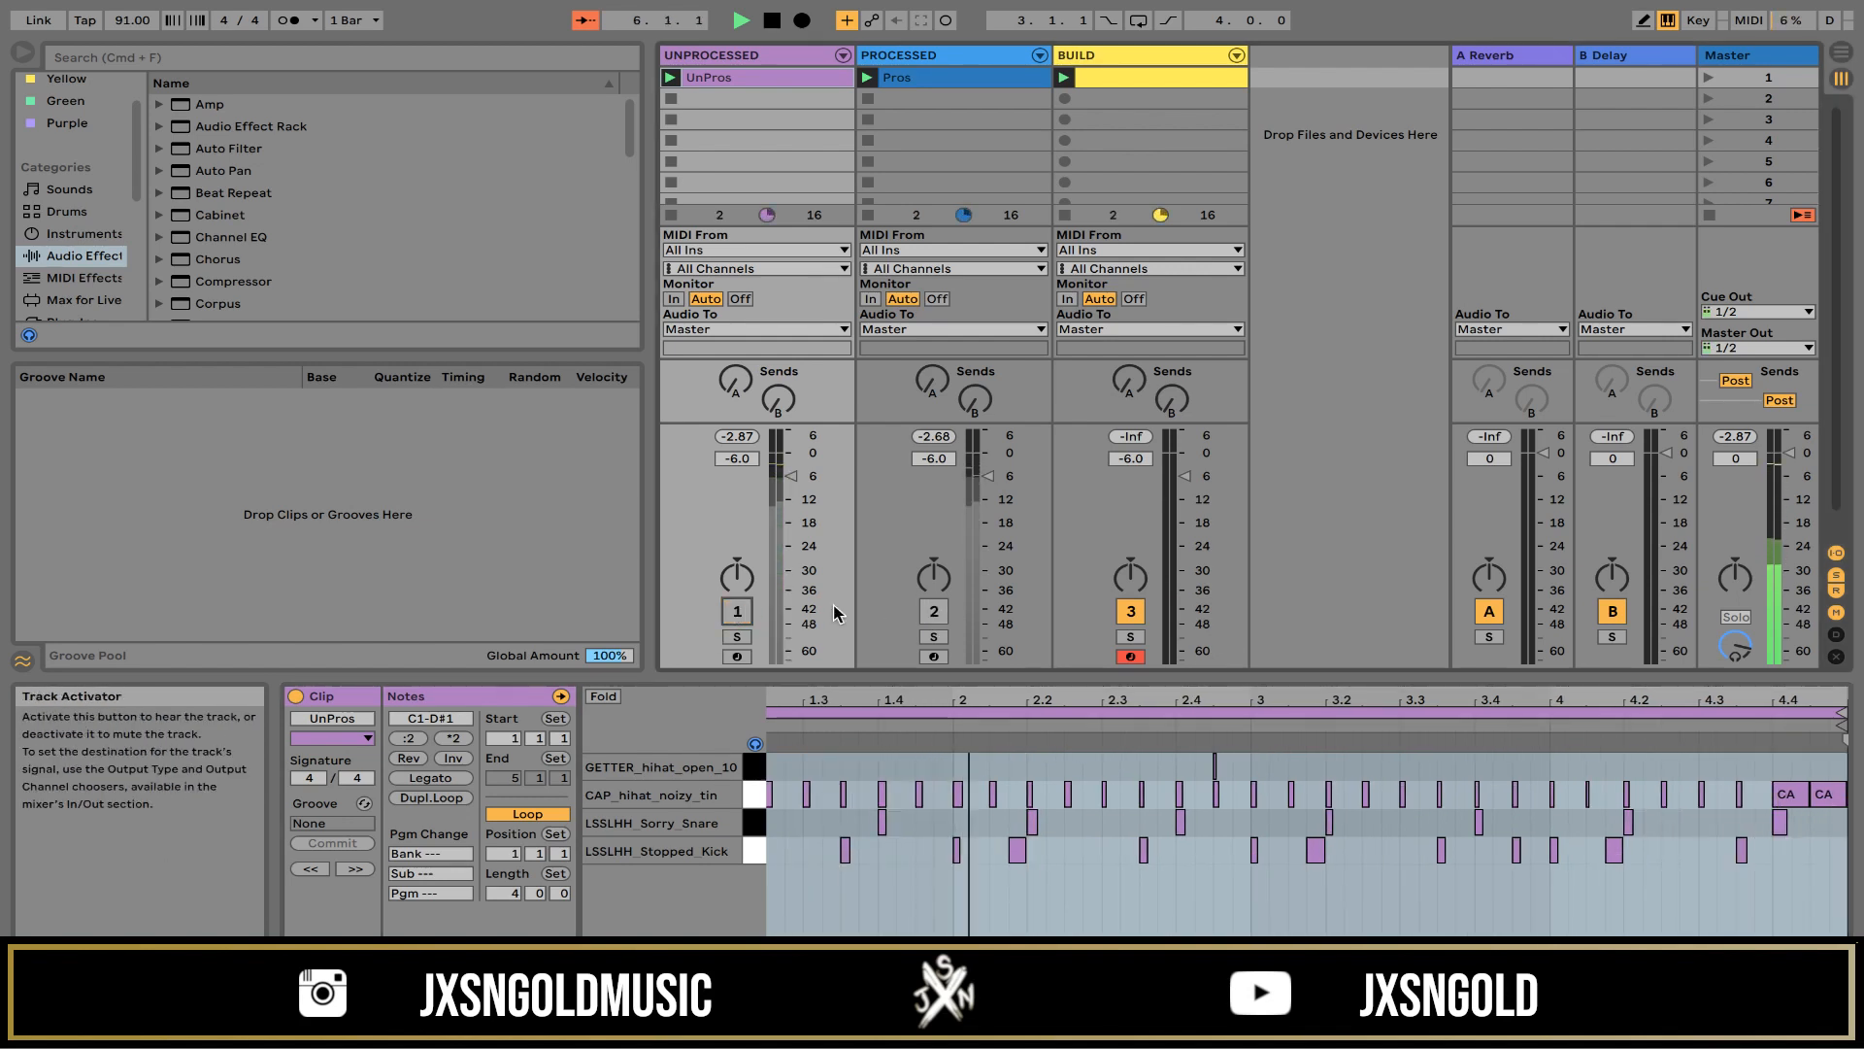
pyautogui.click(938, 610)
pyautogui.click(987, 83)
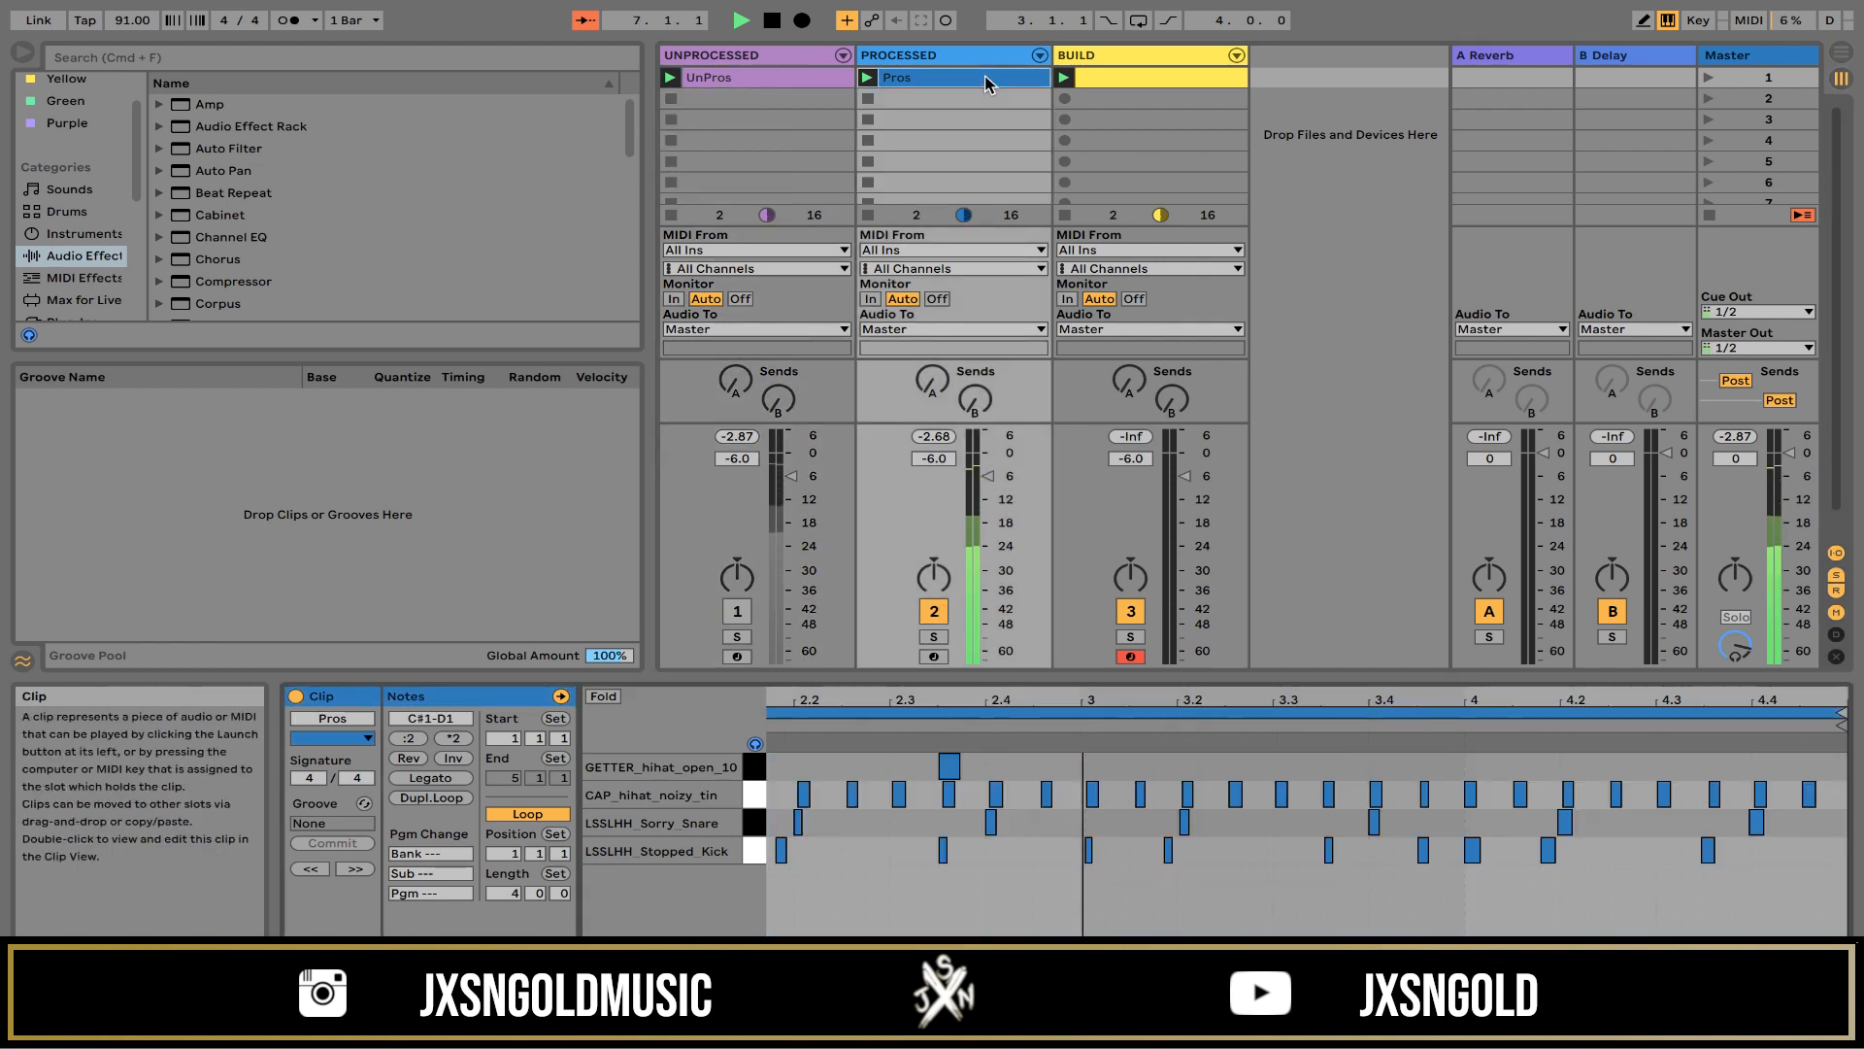
pyautogui.moveTo(1098, 701); pyautogui.dragTo(1203, 706)
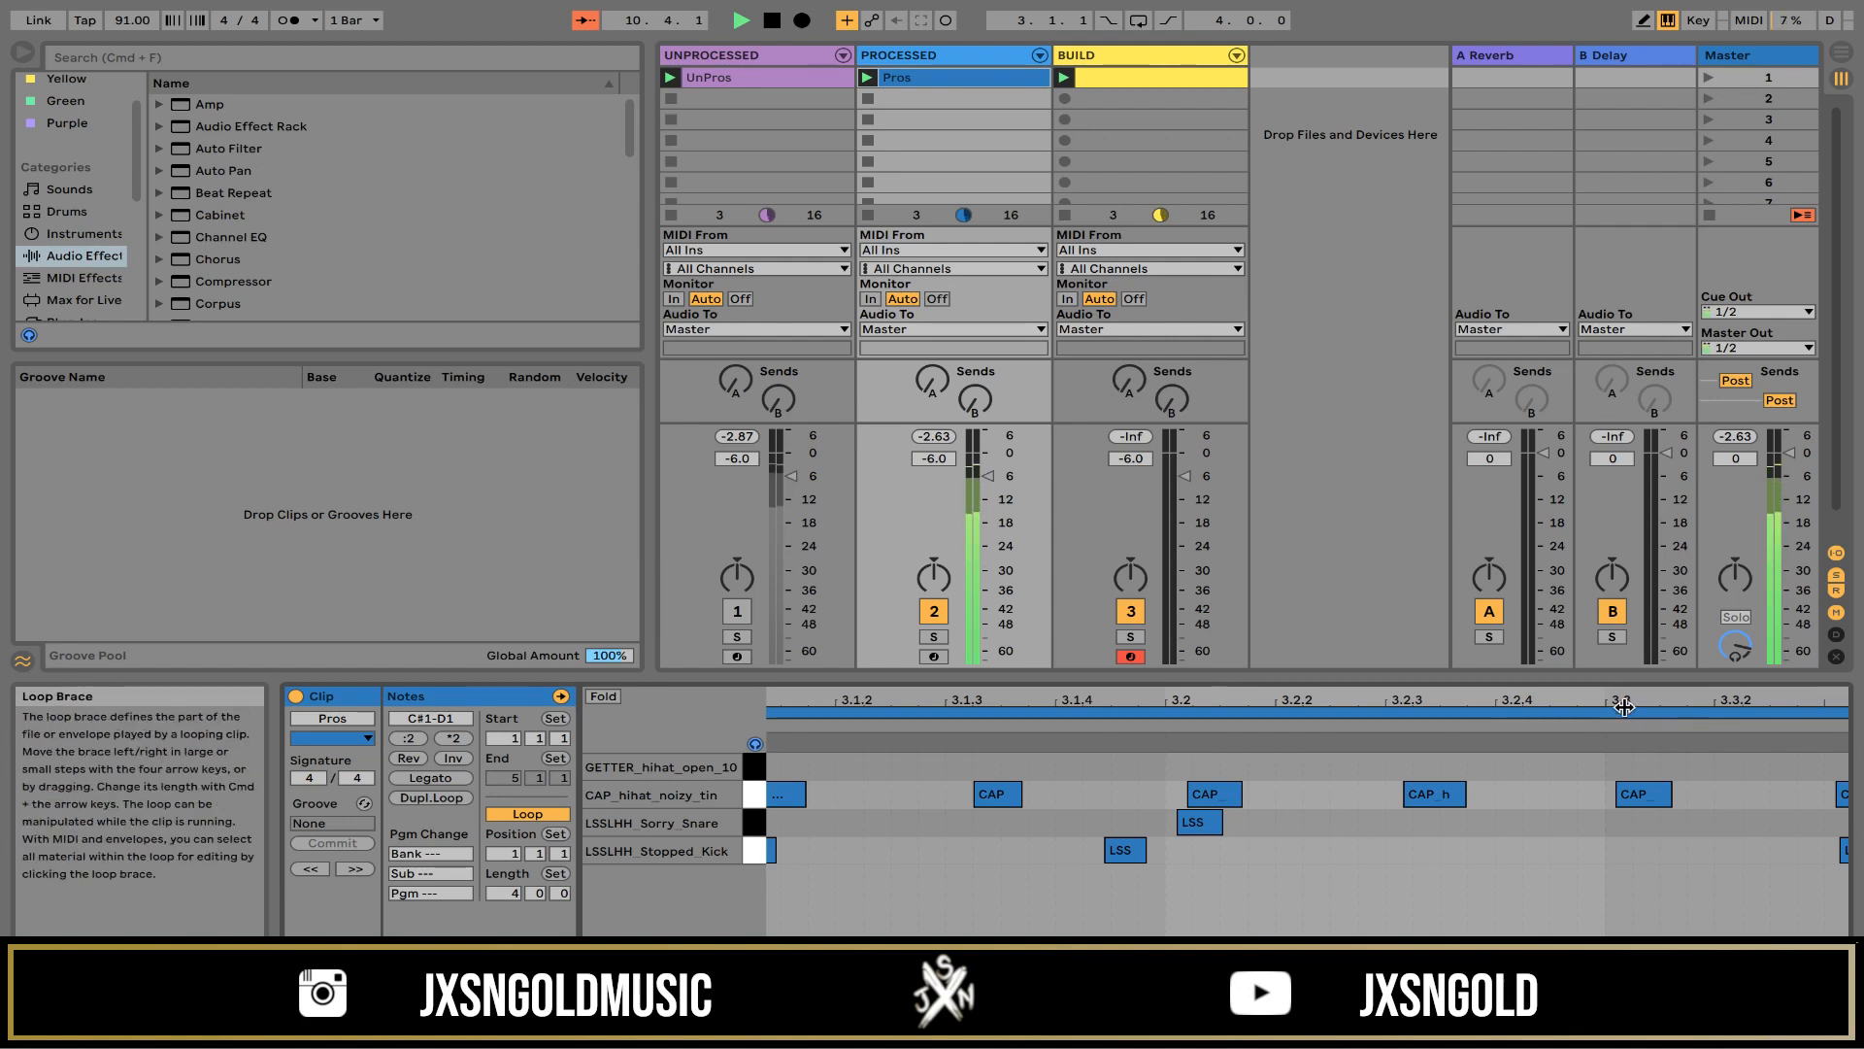
pyautogui.moveTo(1622, 709); pyautogui.dragTo(1619, 776)
pyautogui.moveTo(1618, 762); pyautogui.dragTo(1618, 701)
pyautogui.moveTo(853, 706); pyautogui.dragTo(1130, 758)
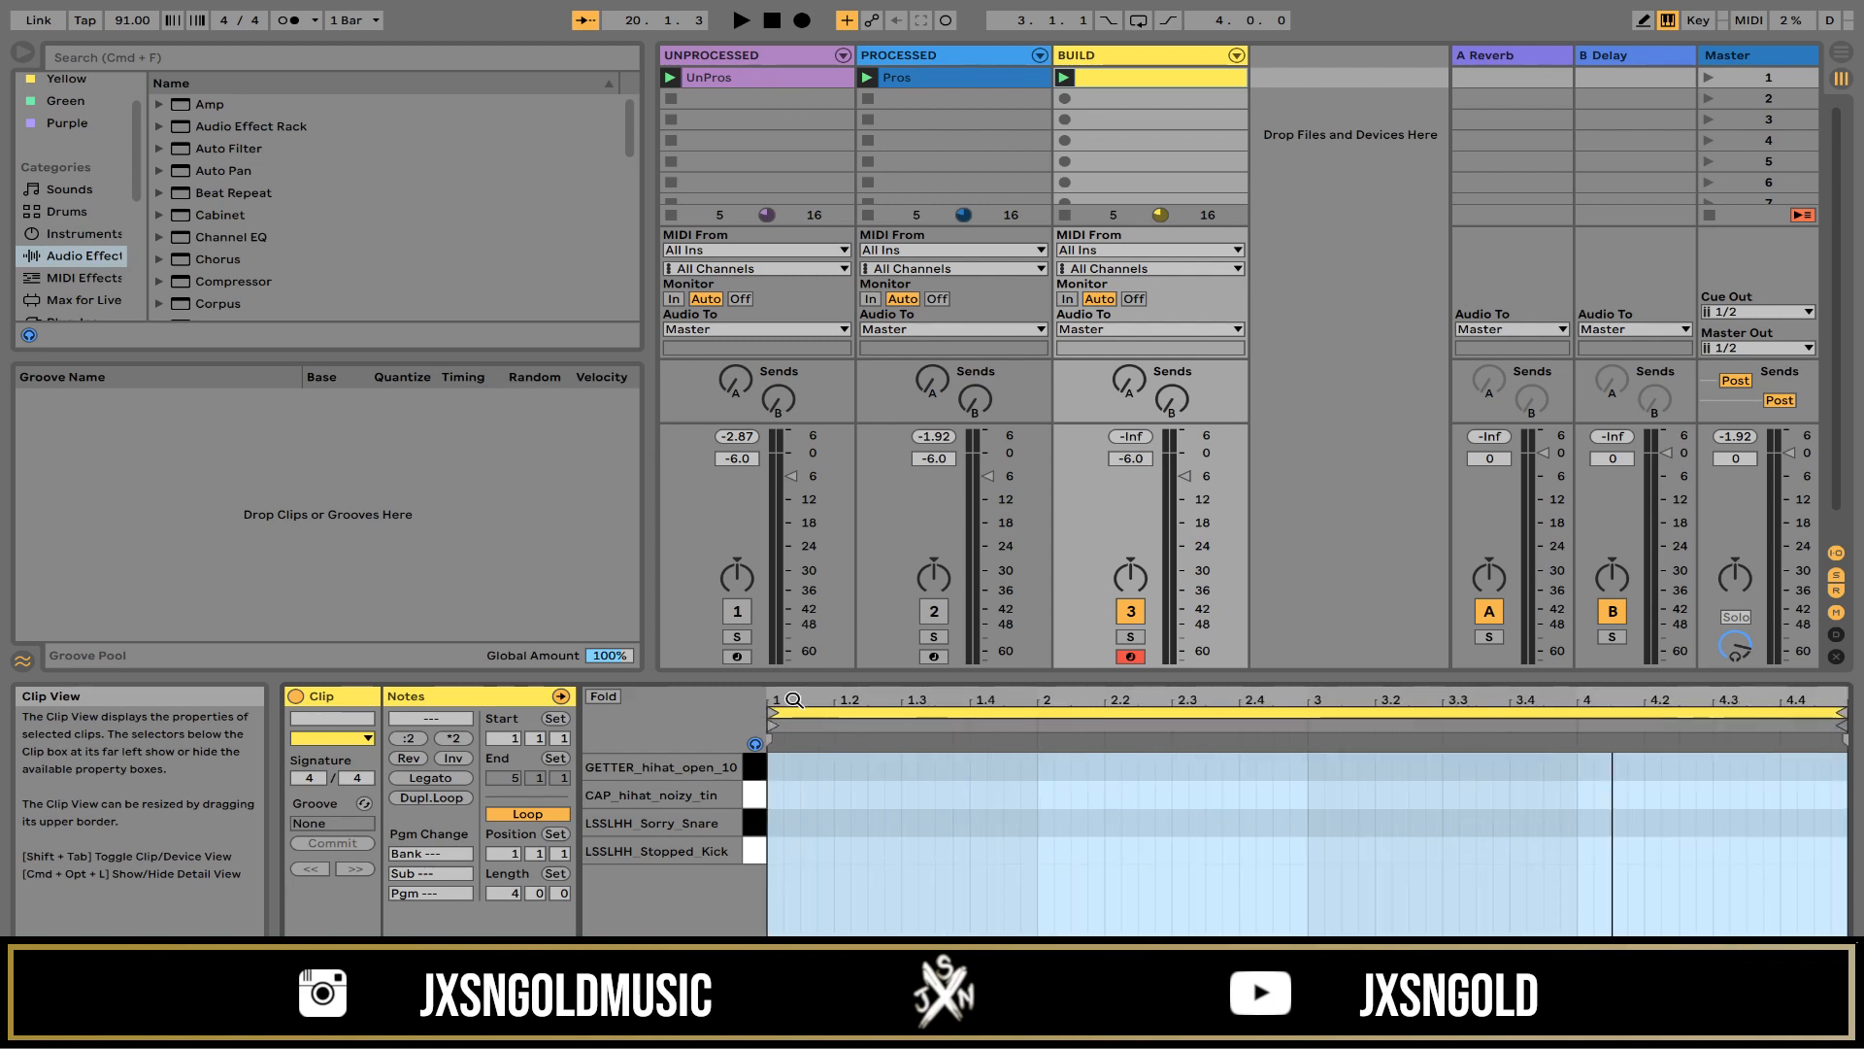
# Step: Set the record quantization to No Quantization
pyautogui.click(802, 22)
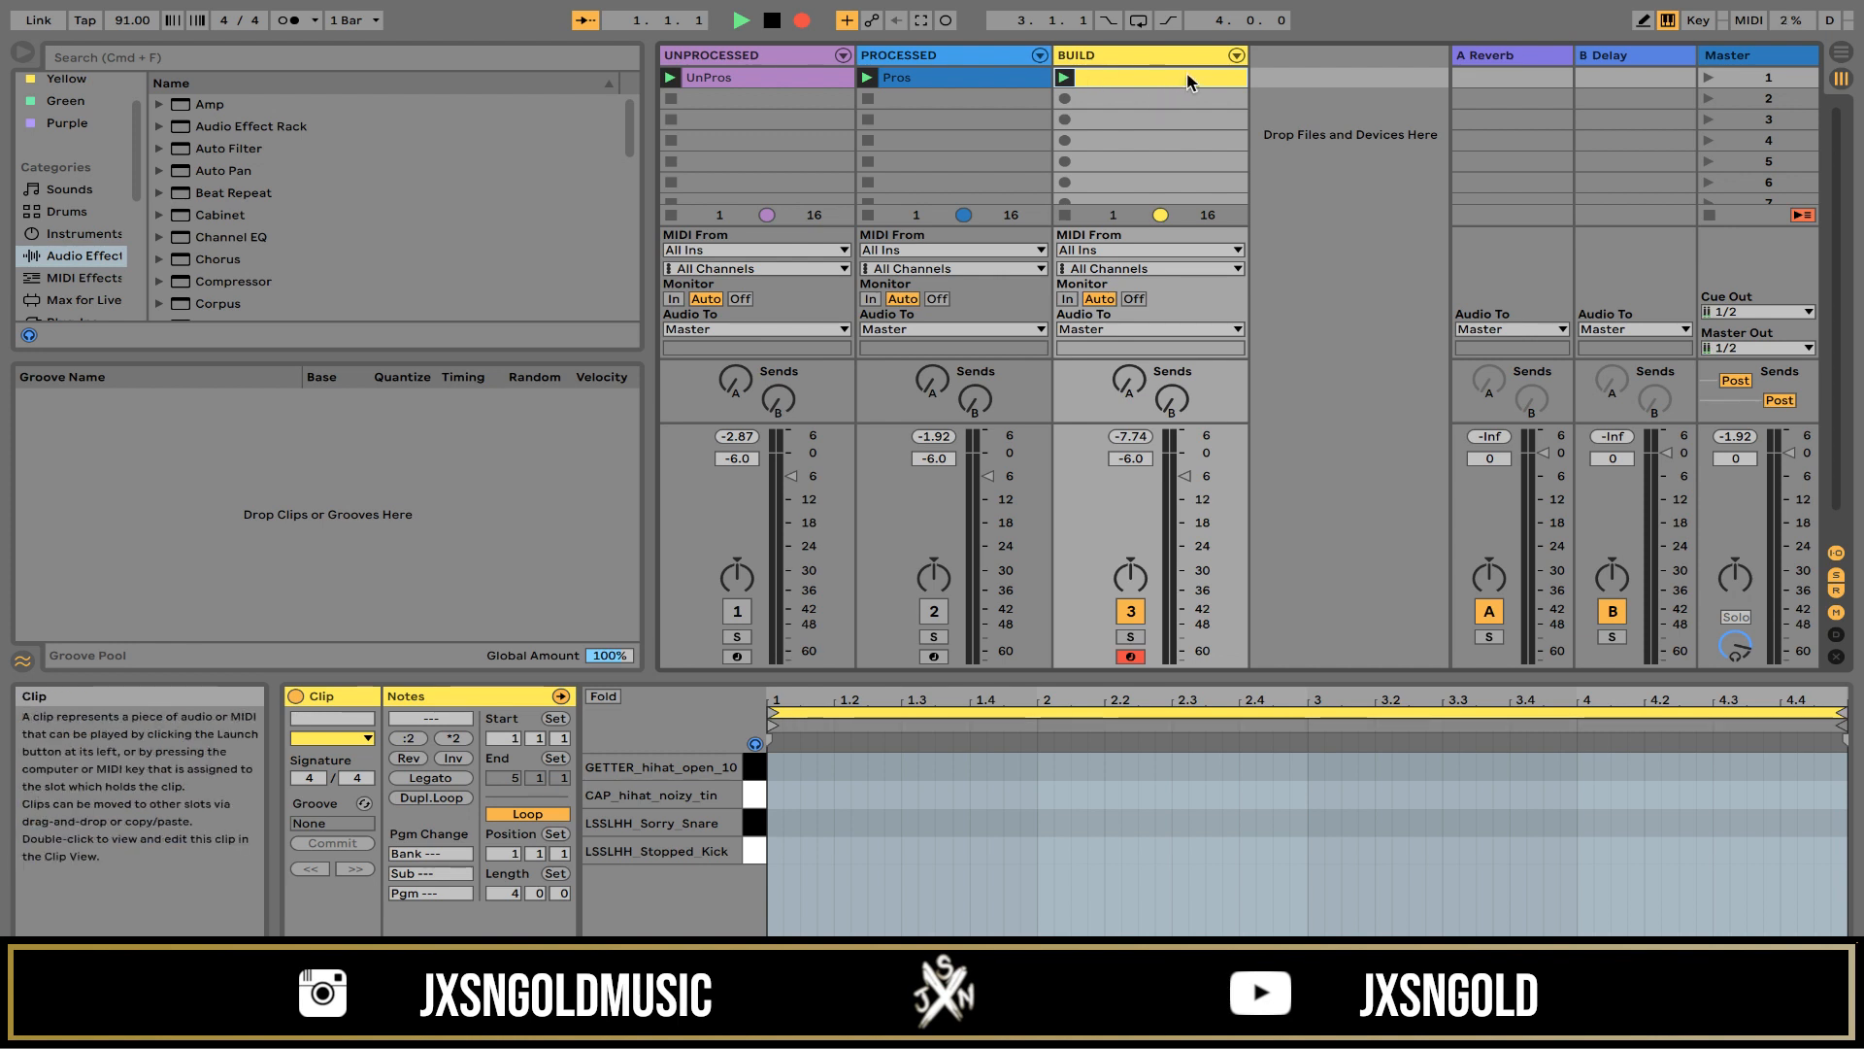
pyautogui.press('space')
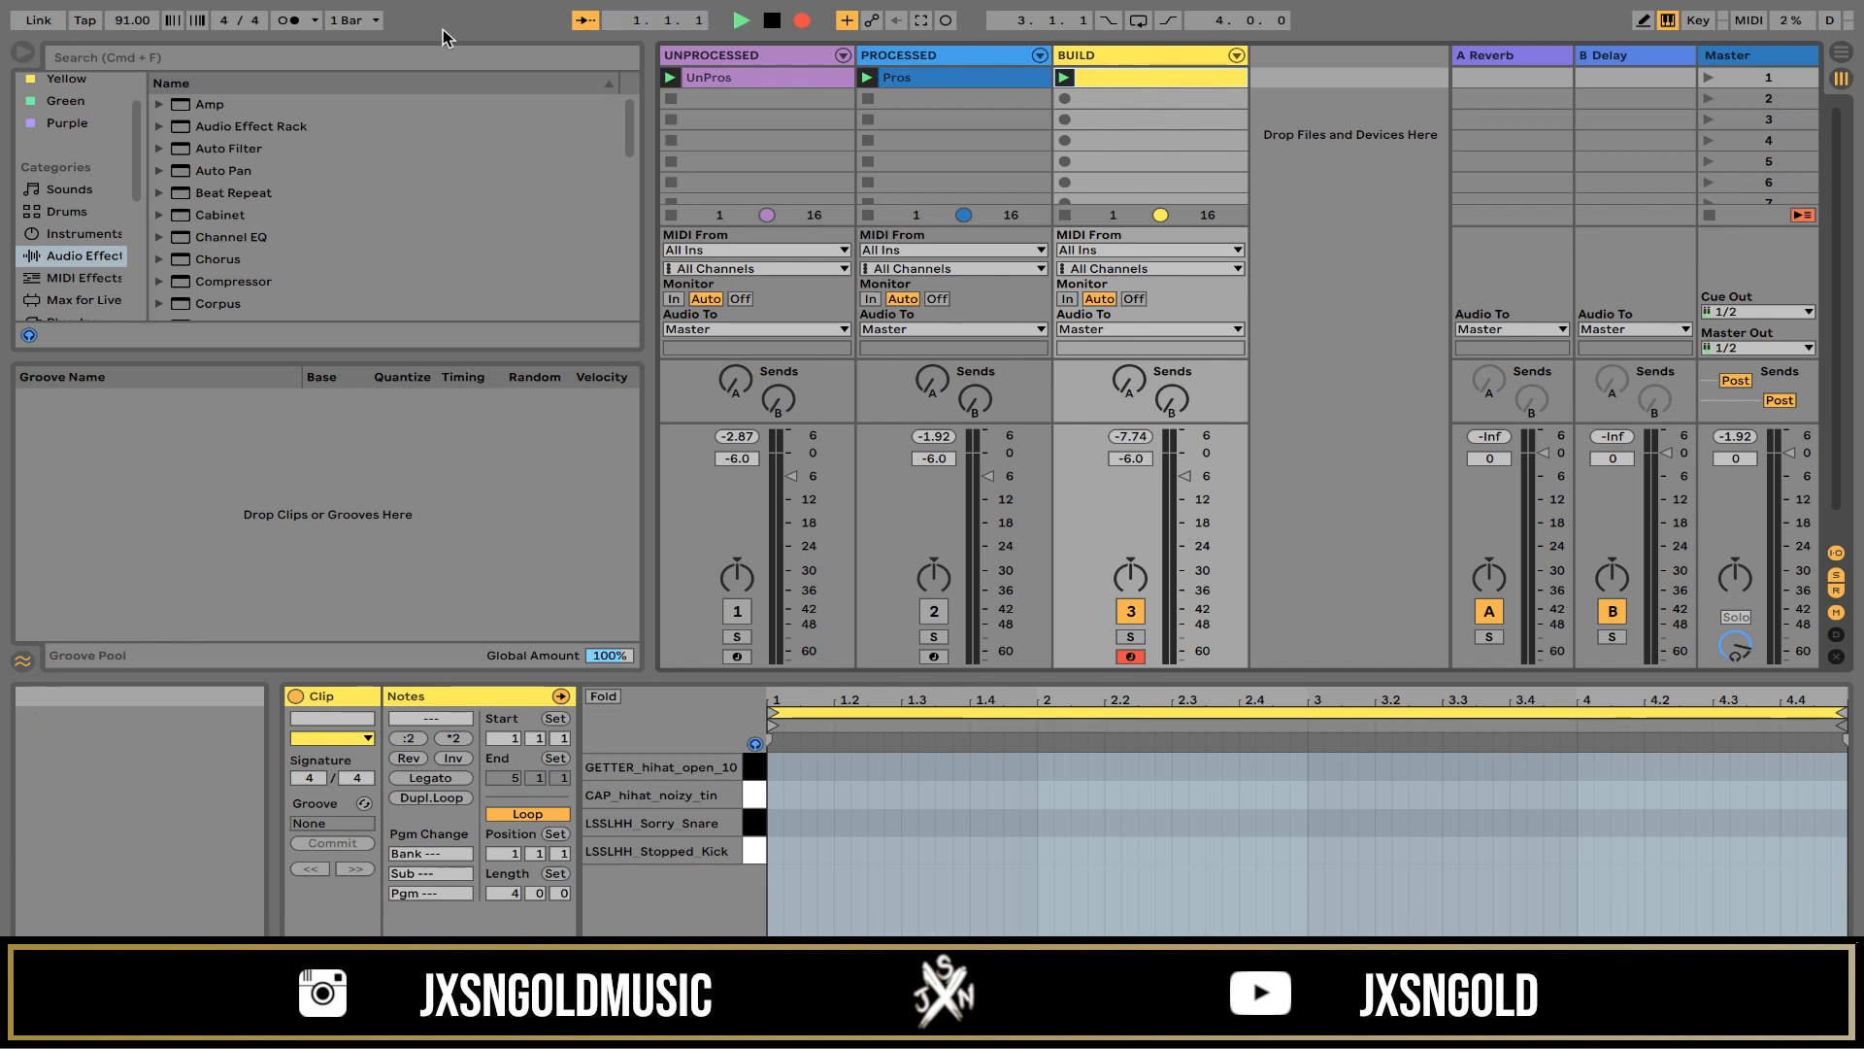
pyautogui.click(197, 12)
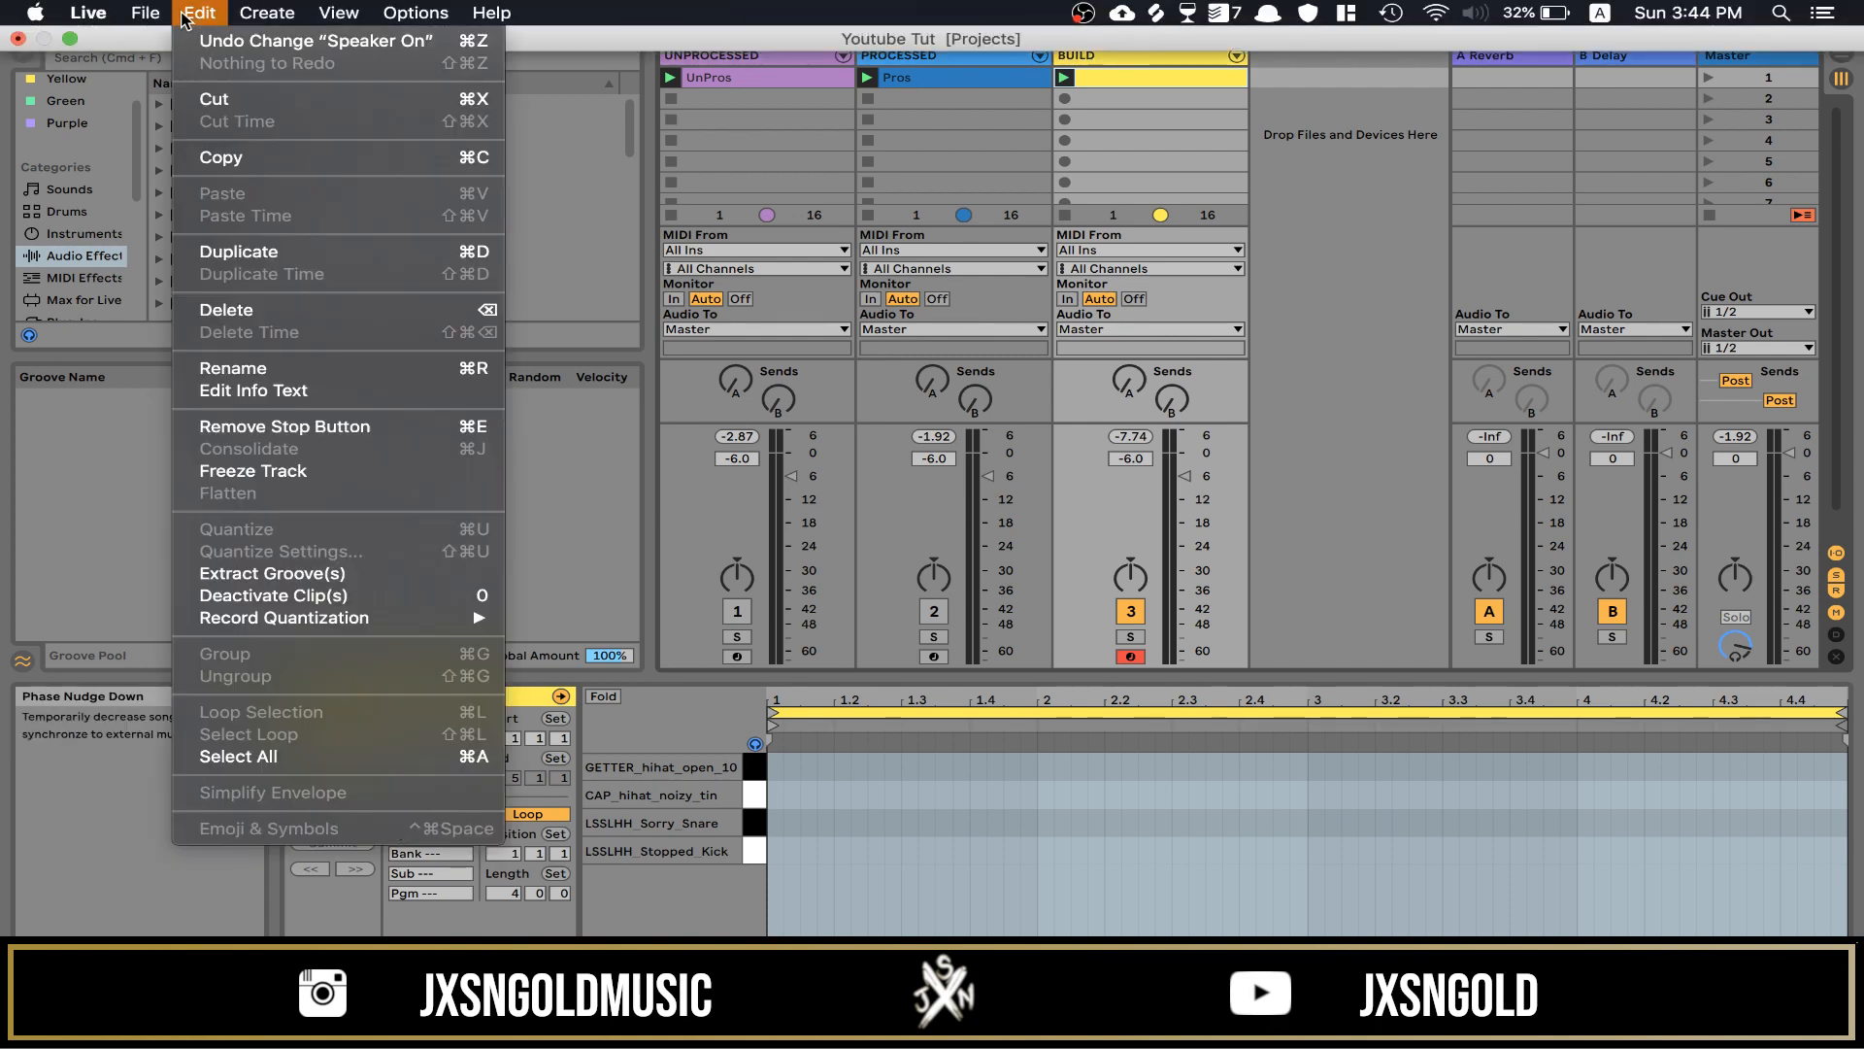
pyautogui.moveTo(335, 618)
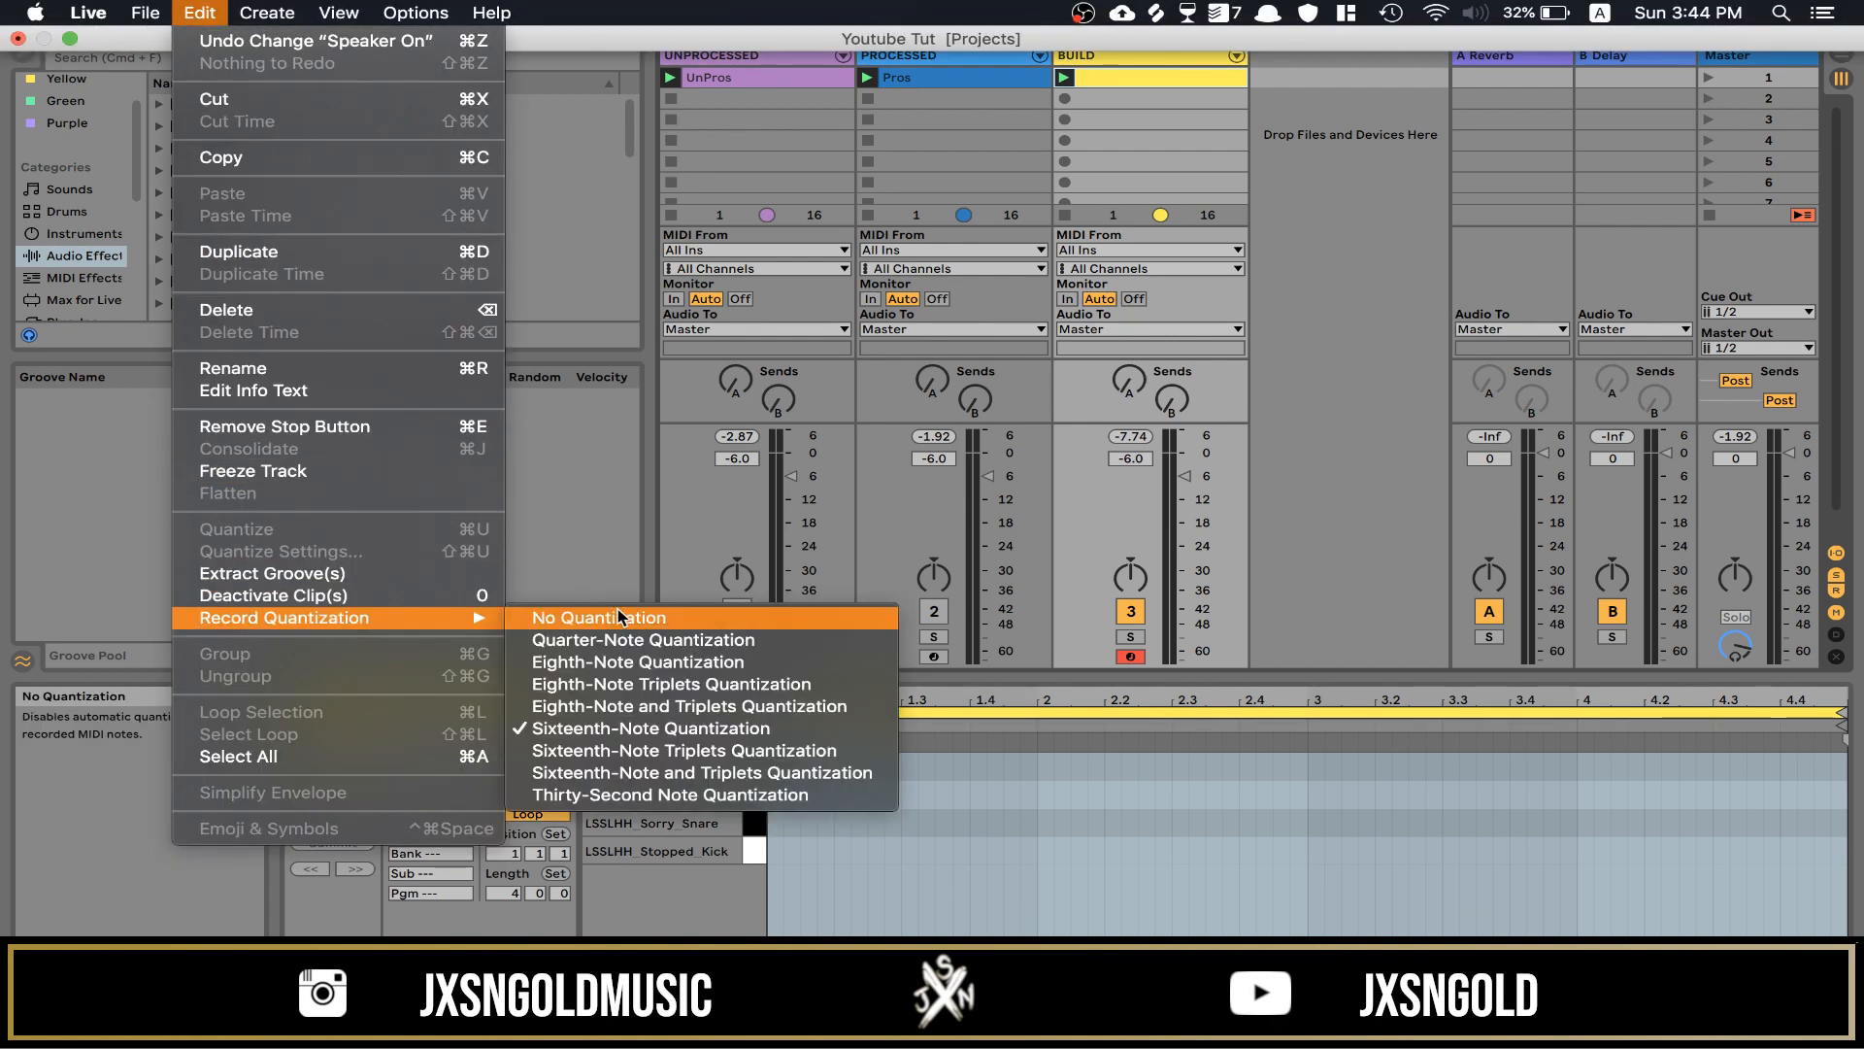
pyautogui.click(624, 619)
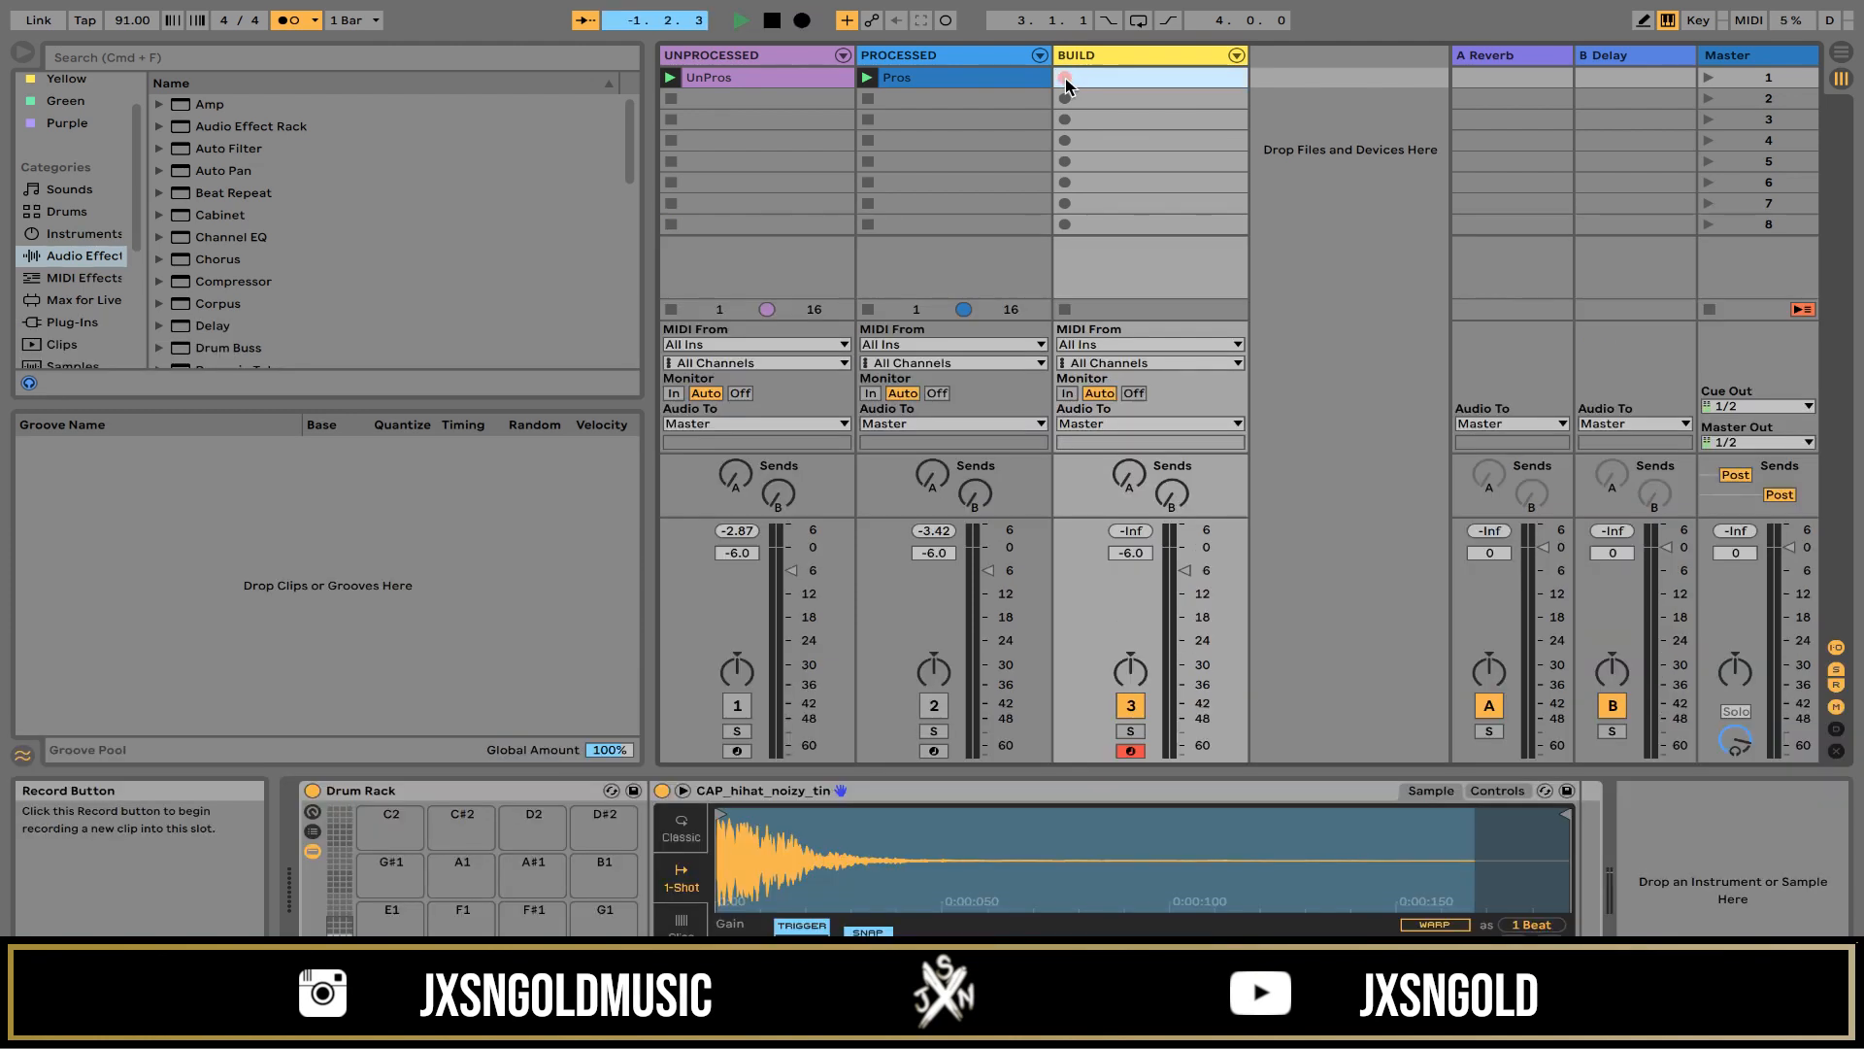
# Step: Record a four-bar hi-hat pattern into the first slot of the BUILD track and turn off the metronome
pyautogui.click(1065, 78)
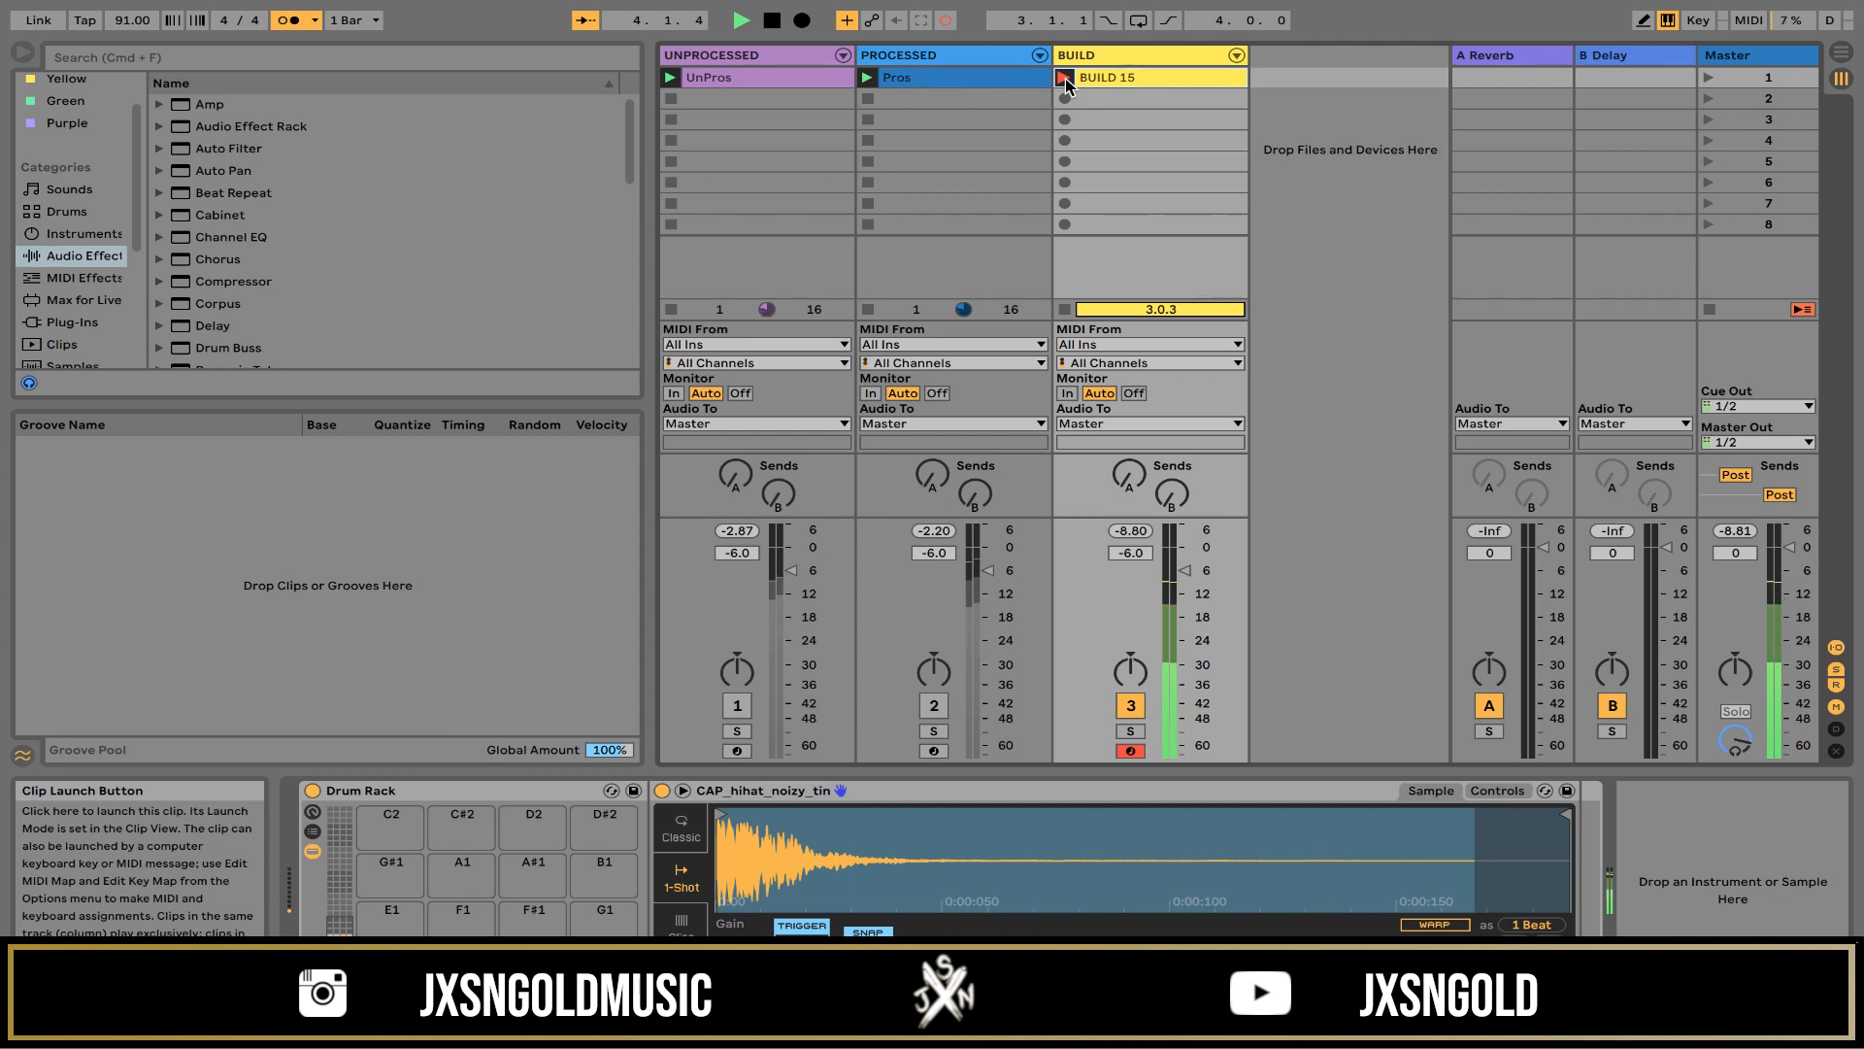
pyautogui.click(1064, 78)
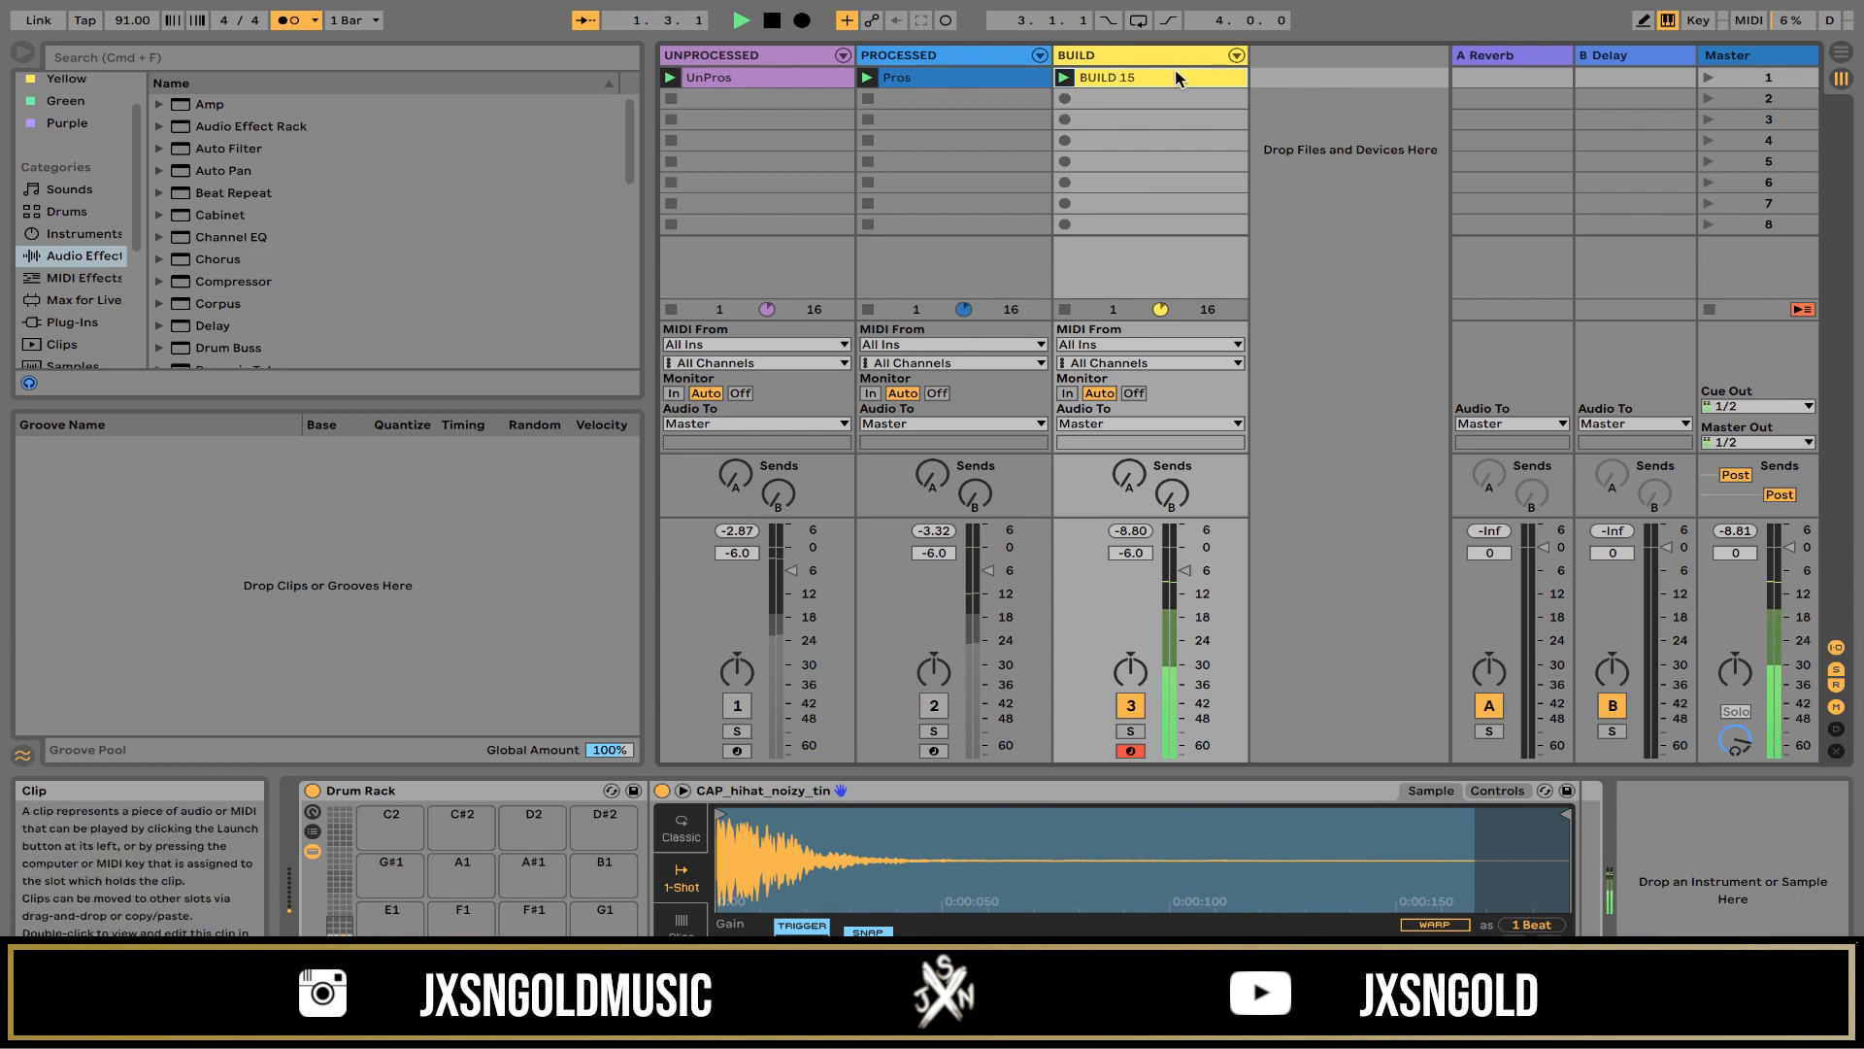
pyautogui.click(290, 23)
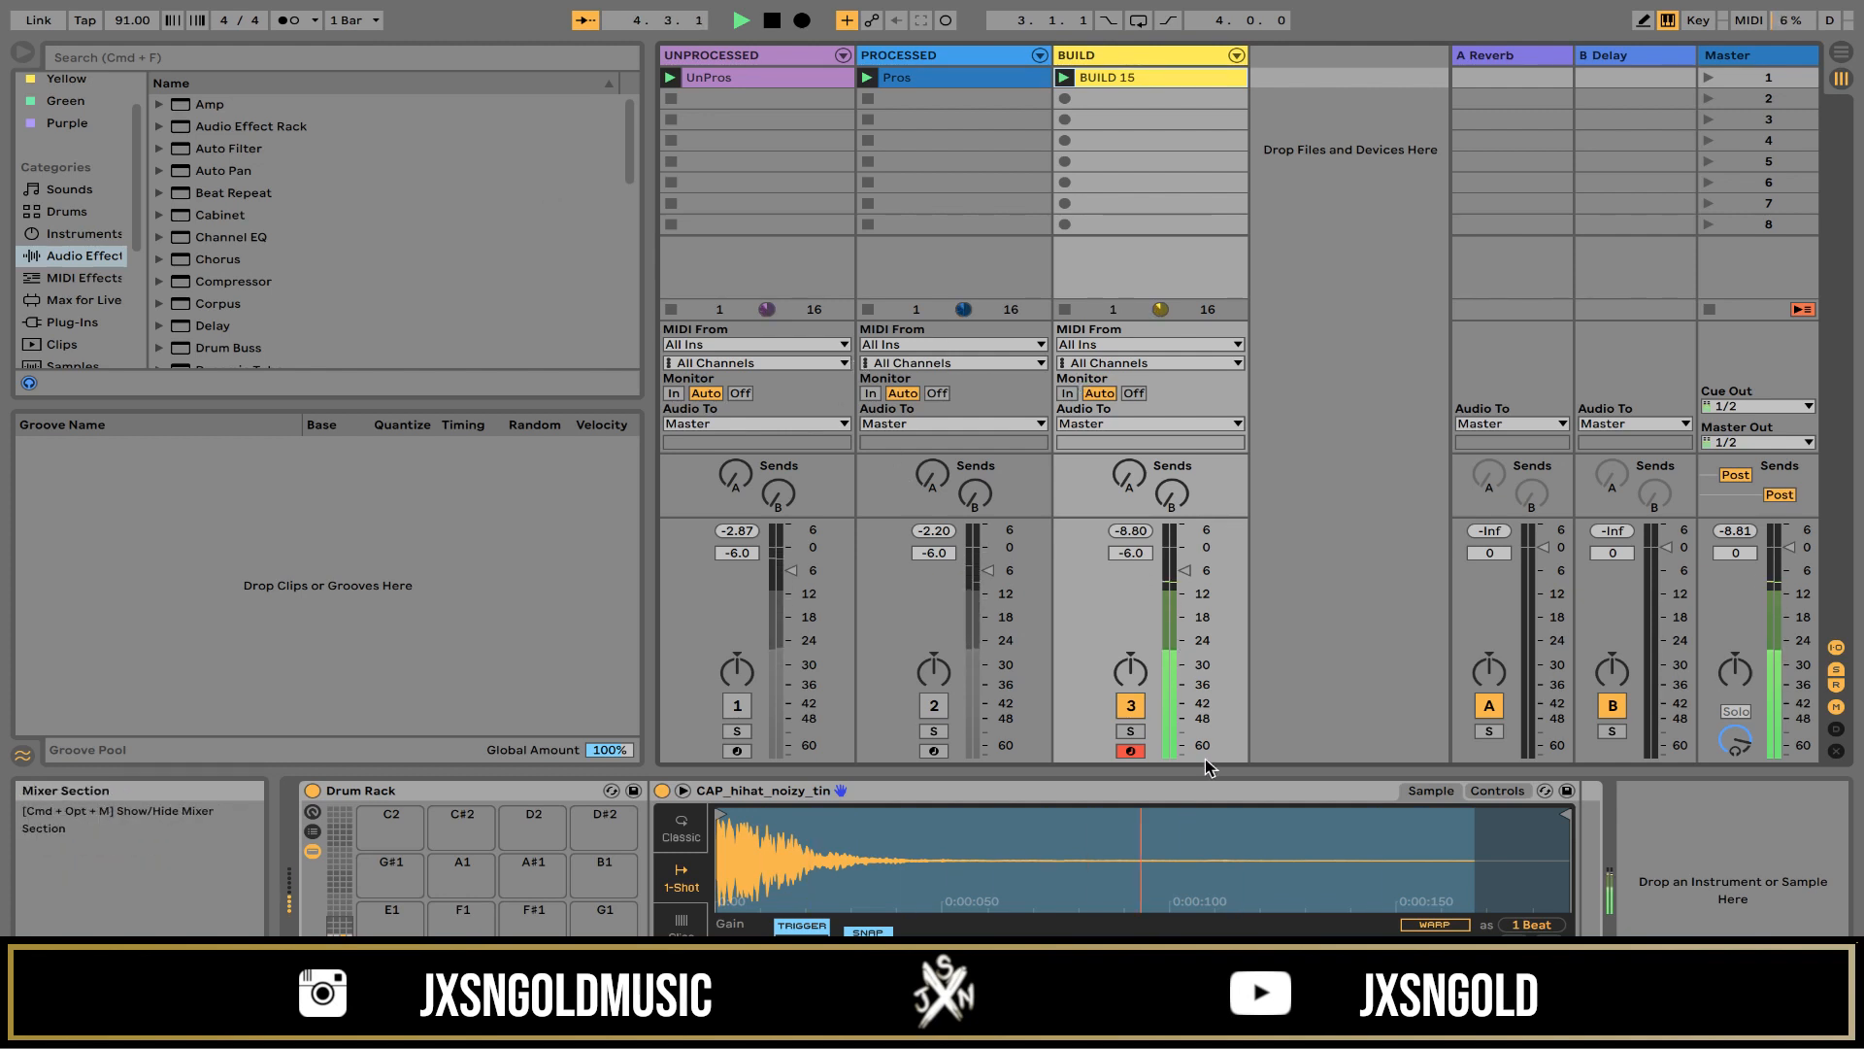
# Step: Open the BUILD 15 clip's notes and restart playback of the hi-hat loop from the beginning
pyautogui.press('space')
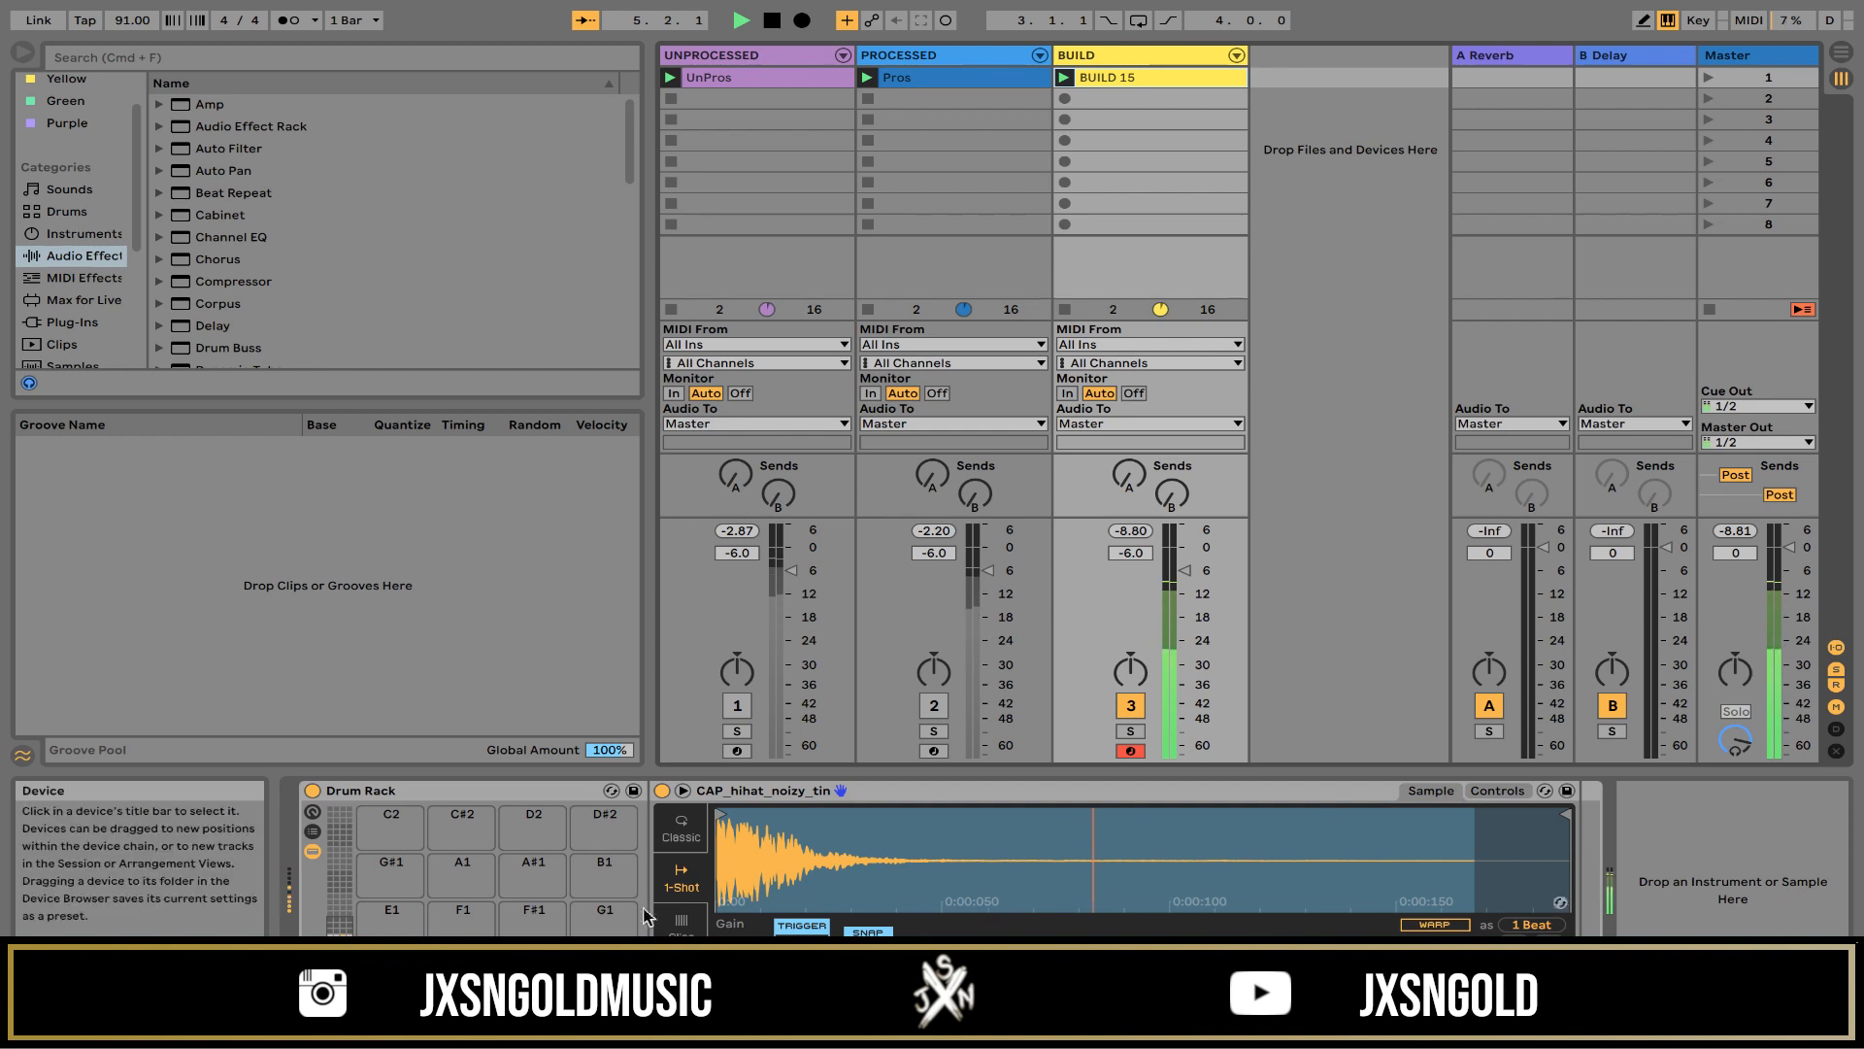
pyautogui.click(1110, 78)
pyautogui.press('space')
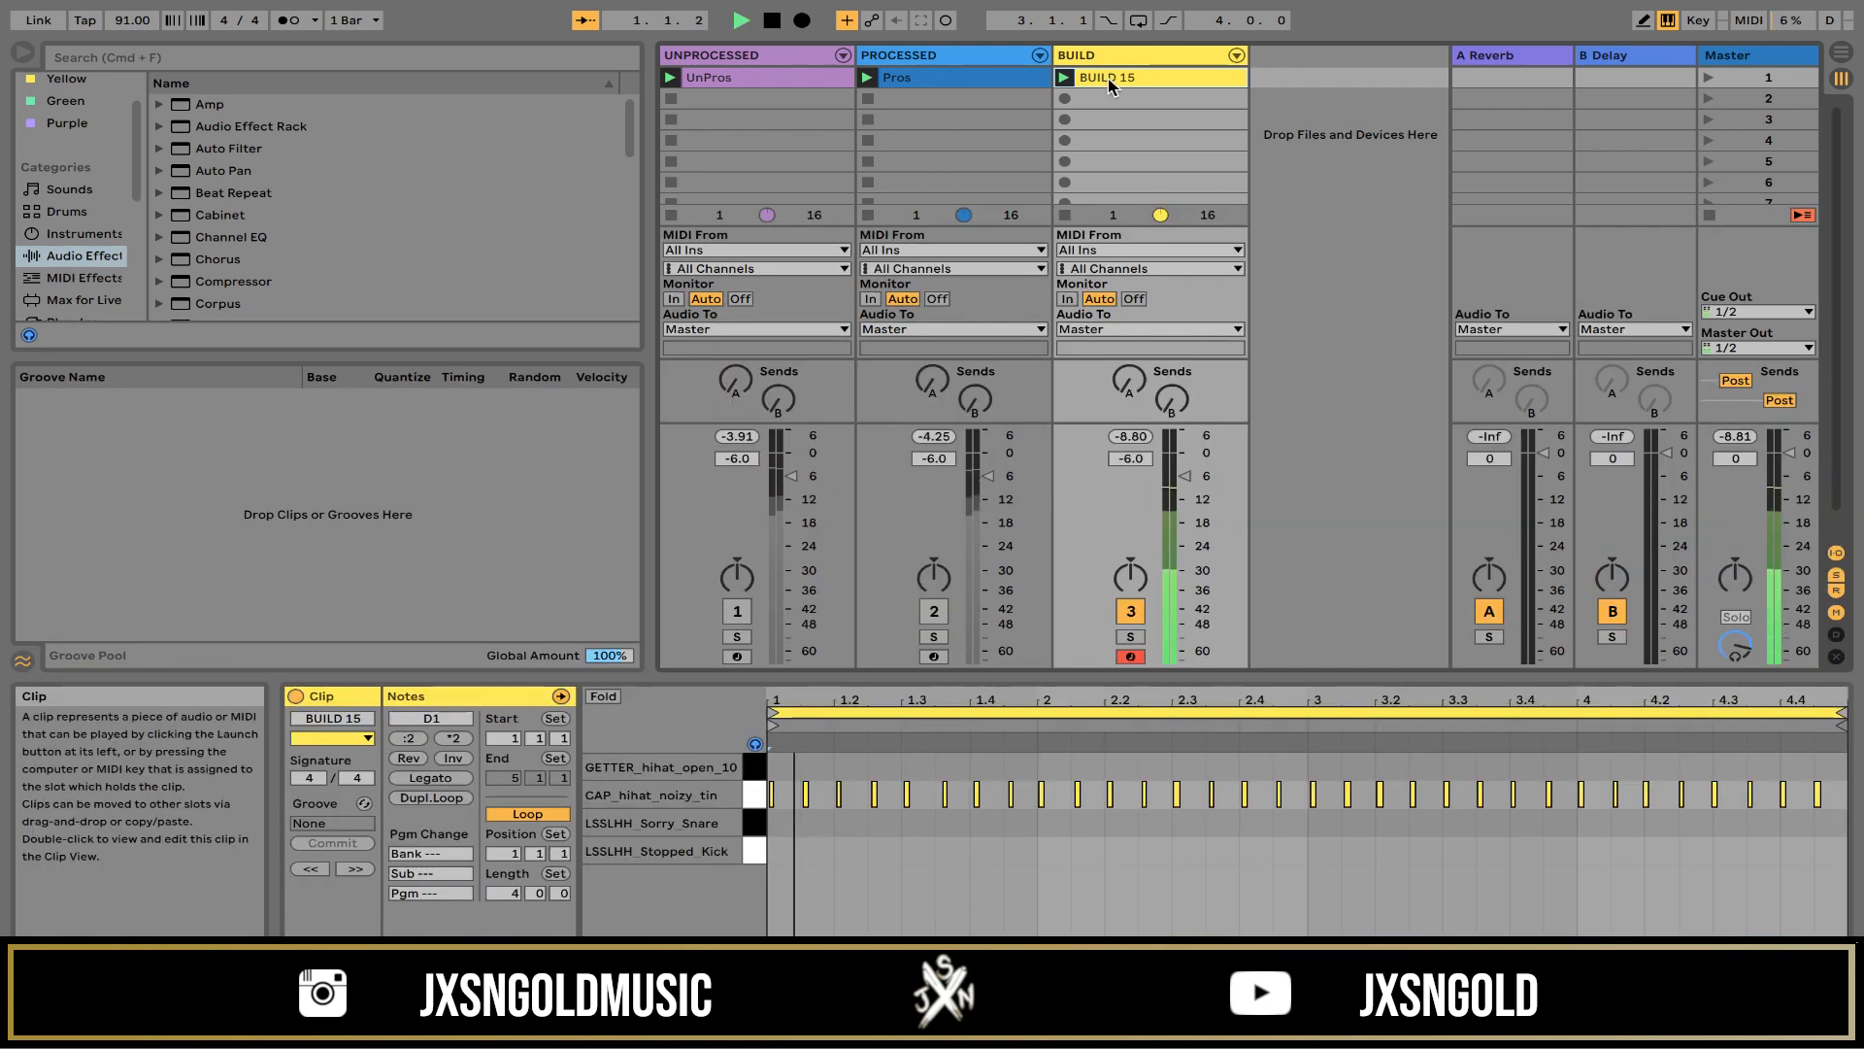
# Step: Try a take of snare hits overdubbed onto the hi-hat loop from bar 2 onward and discard it
pyautogui.click(947, 20)
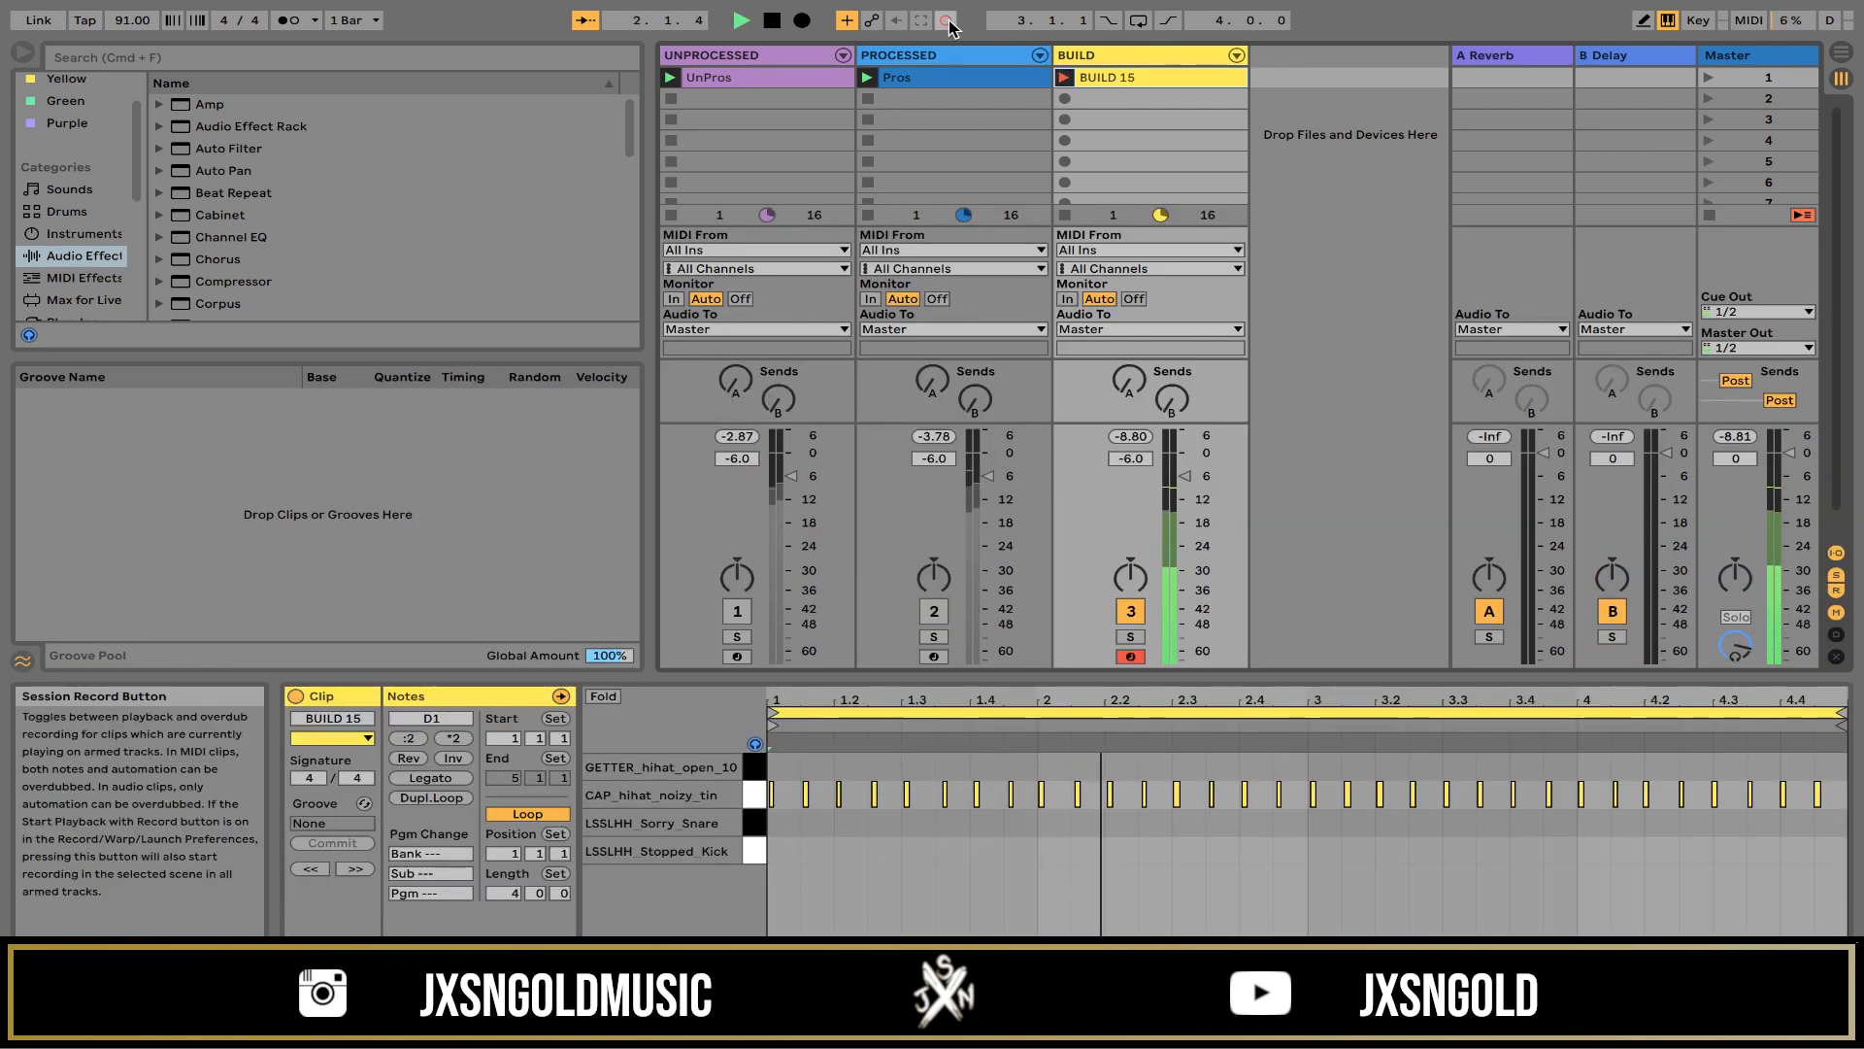
pyautogui.press('w')
pyautogui.press('w')
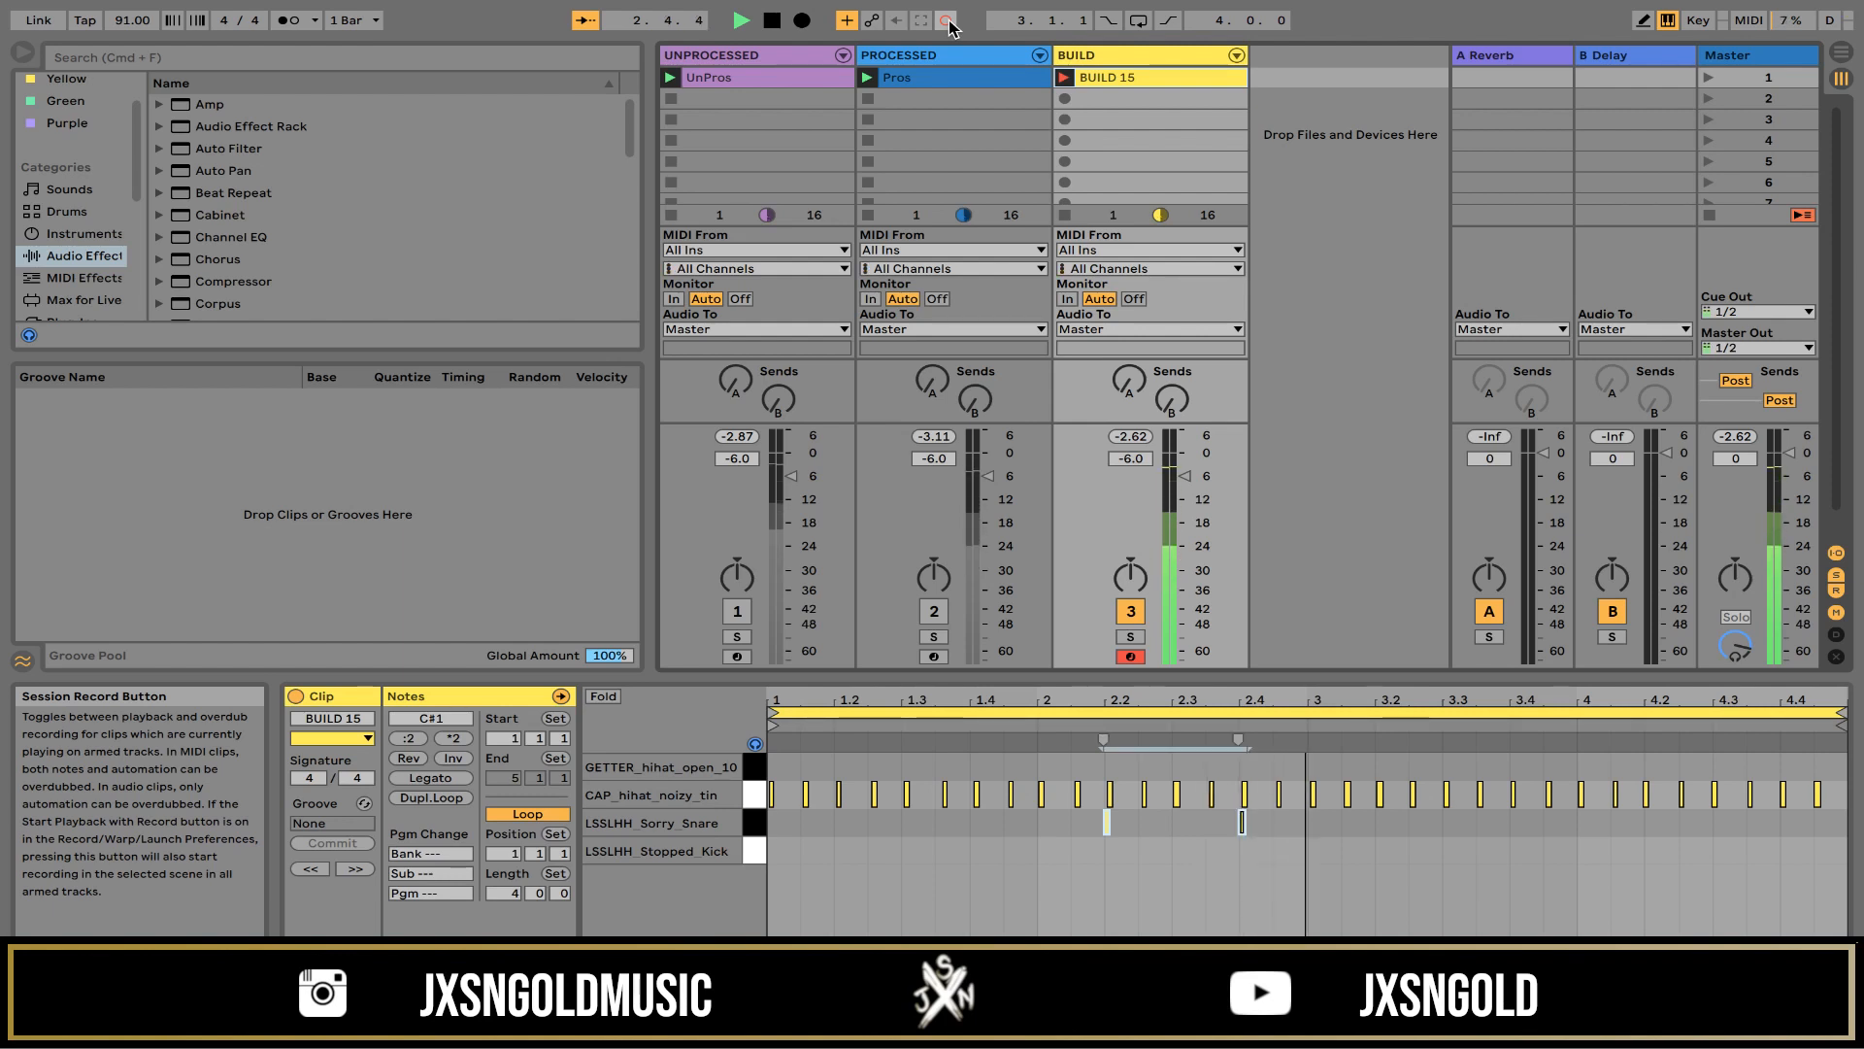
pyautogui.press('w')
pyautogui.press('w')
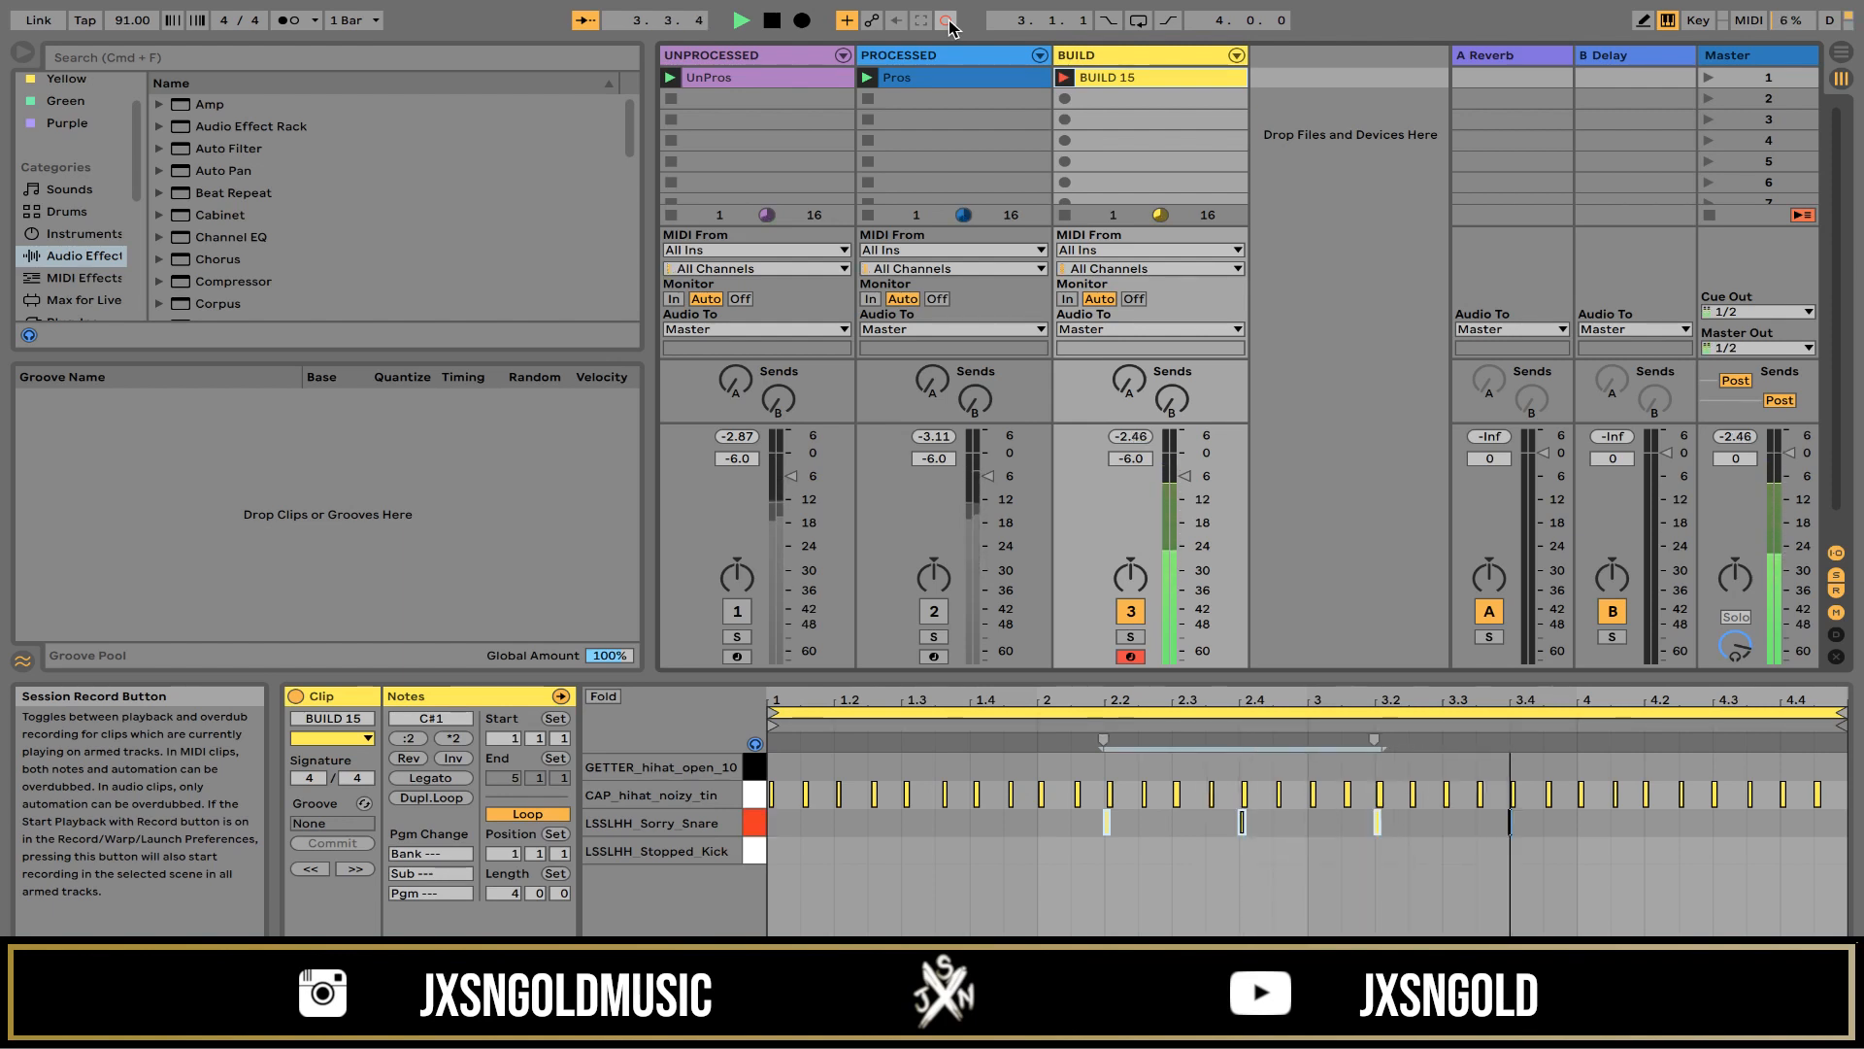
pyautogui.press('w')
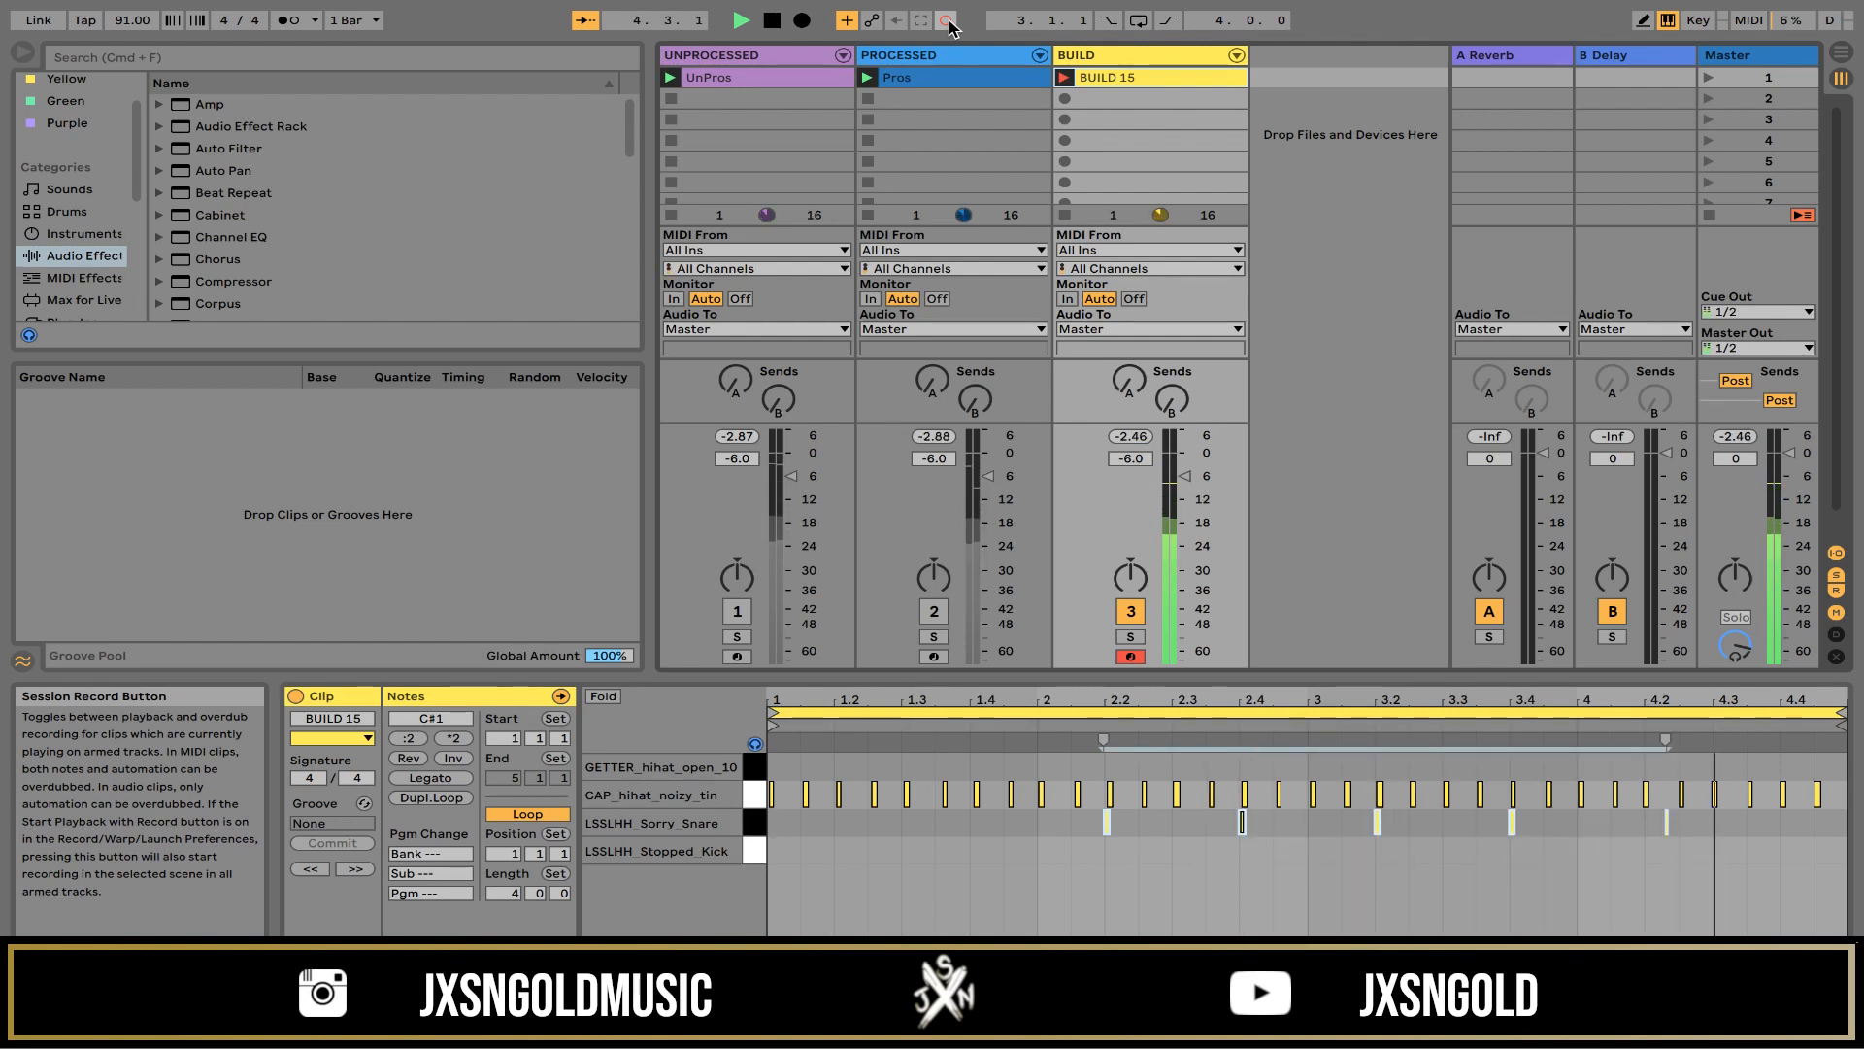
pyautogui.press('w')
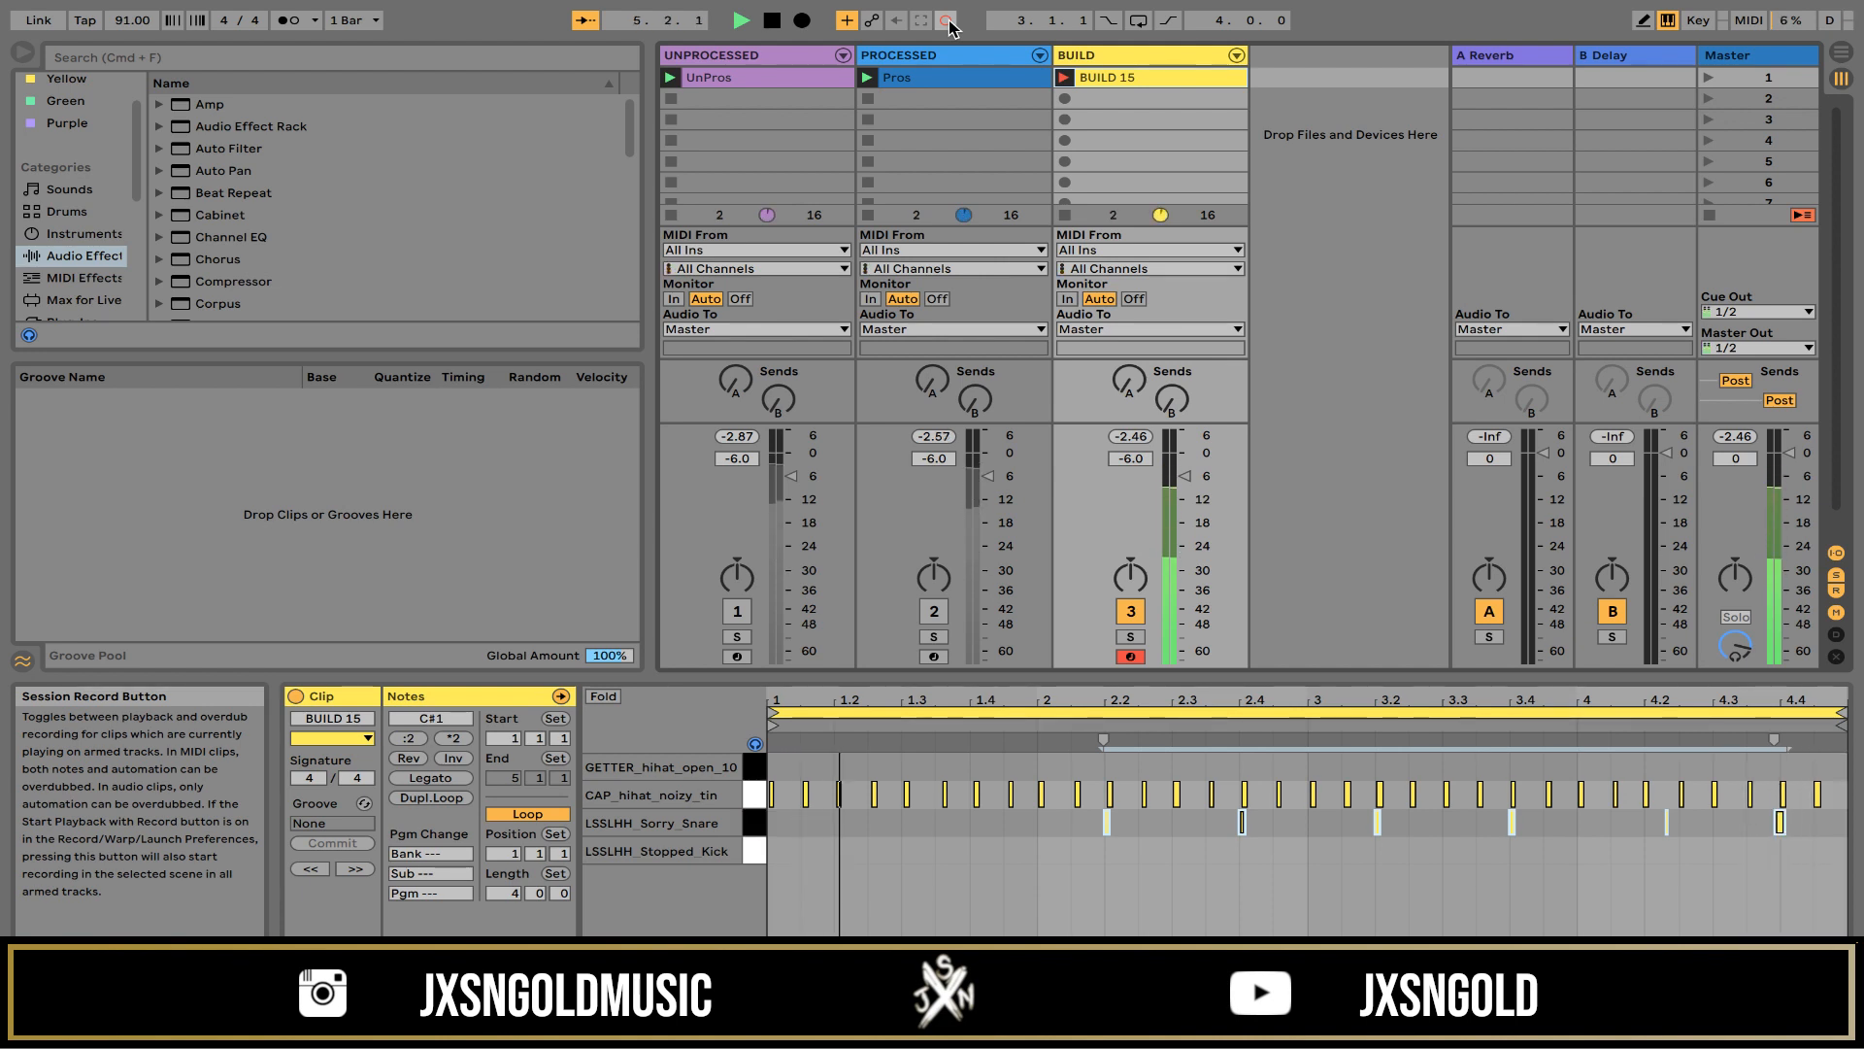
pyautogui.press('Delete')
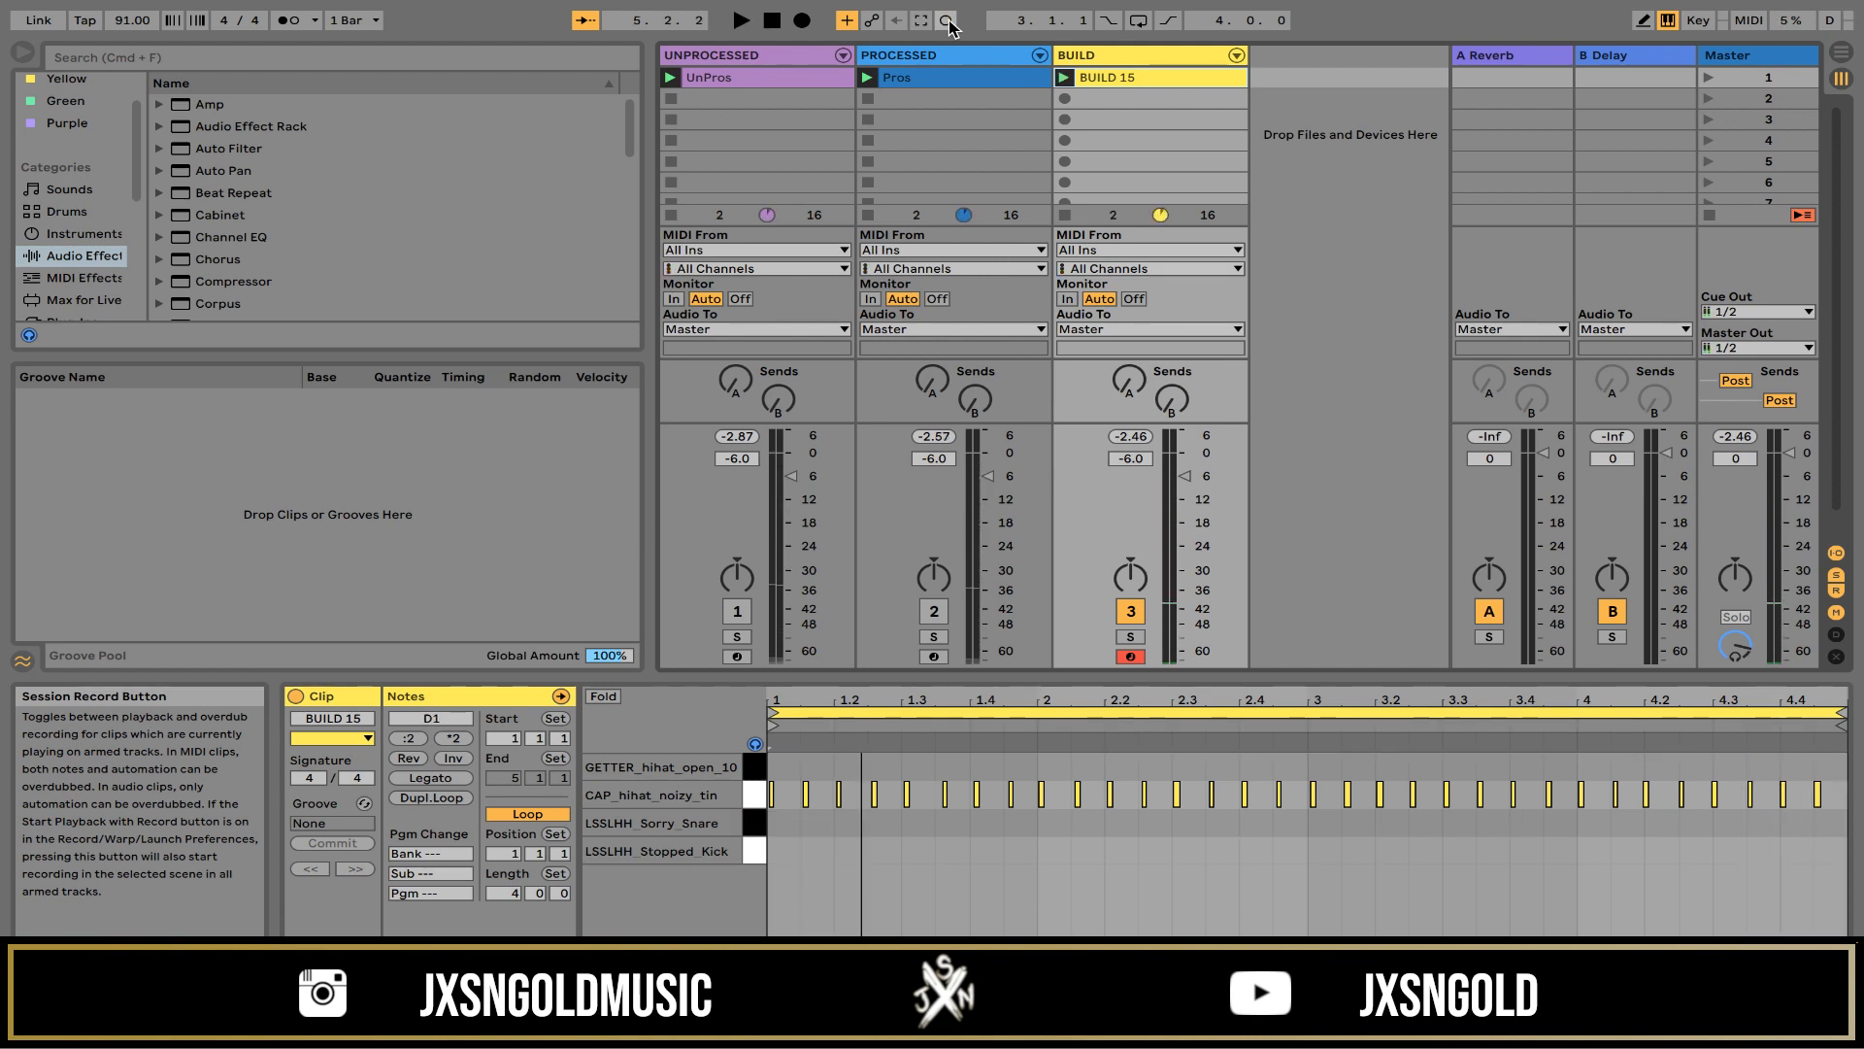
# Step: Overdub LSSLHH_Sorry_Snare hits on beats 2 and 4 of all four bars in the BUILD 15 clip, and end the recording
pyautogui.click(948, 21)
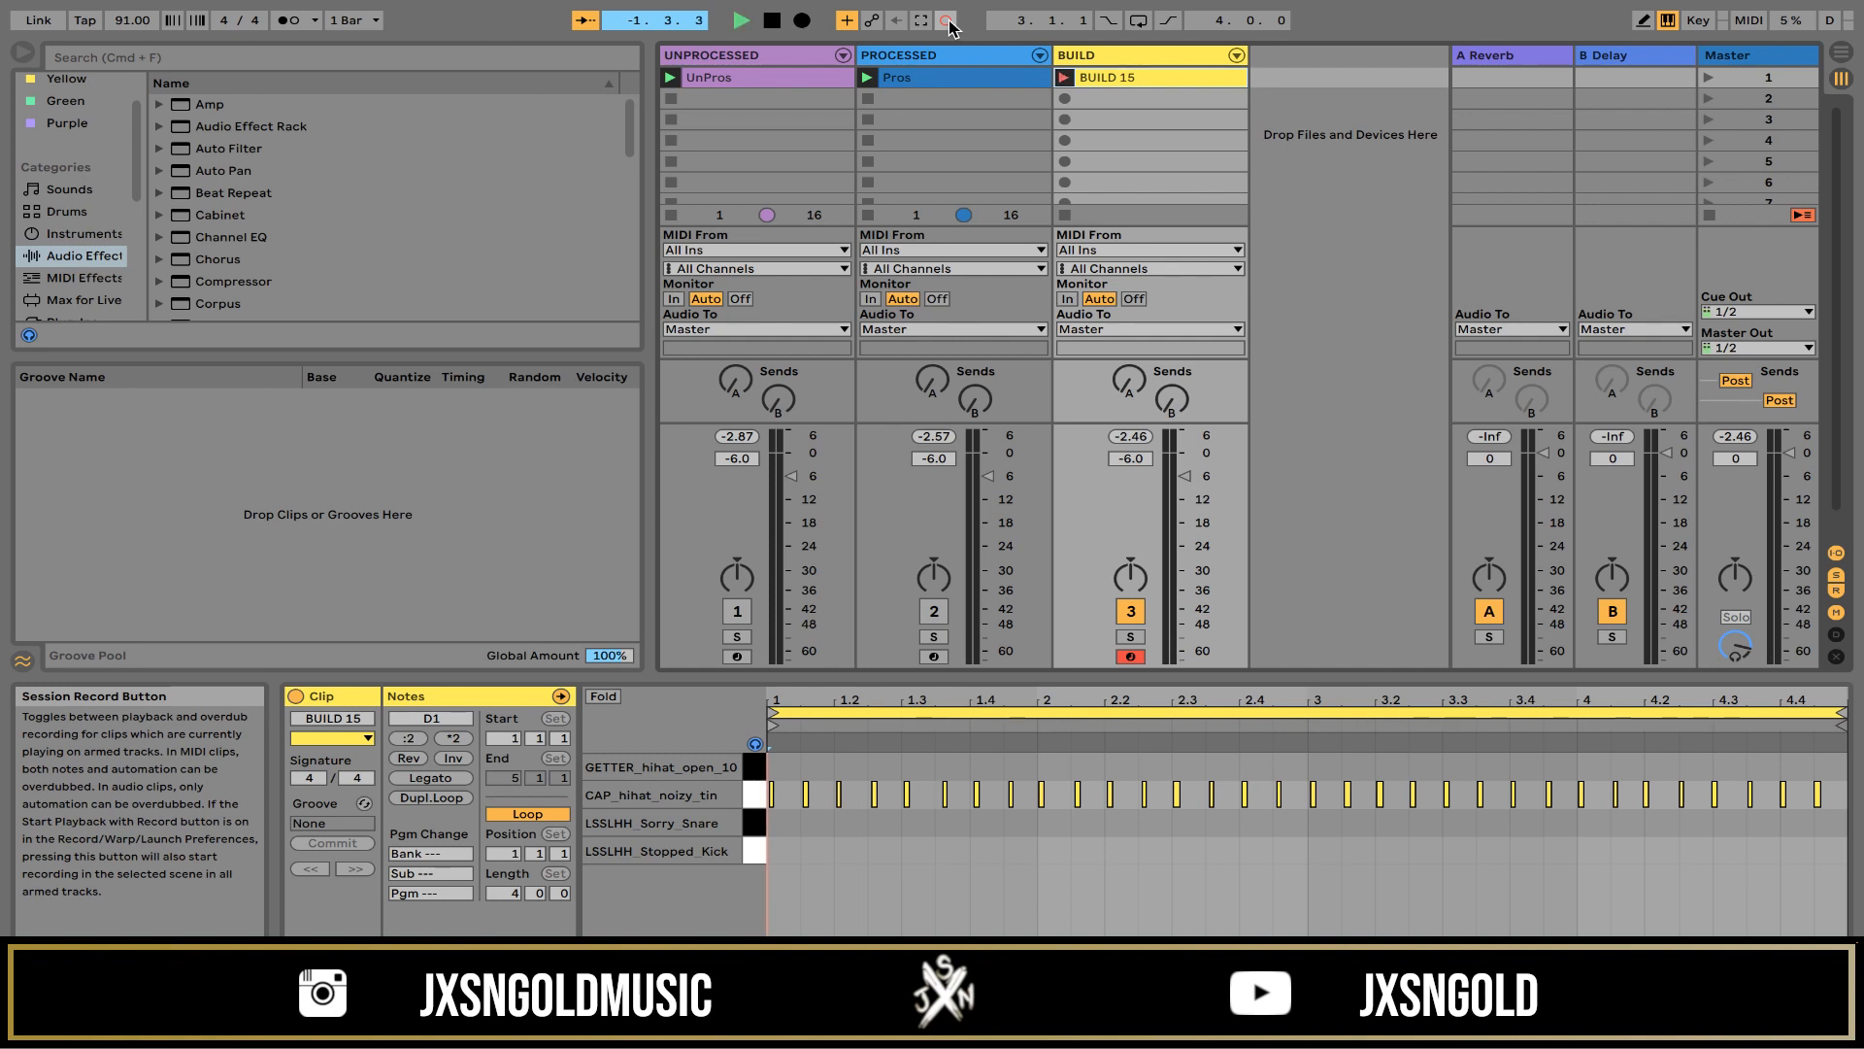
pyautogui.press('w')
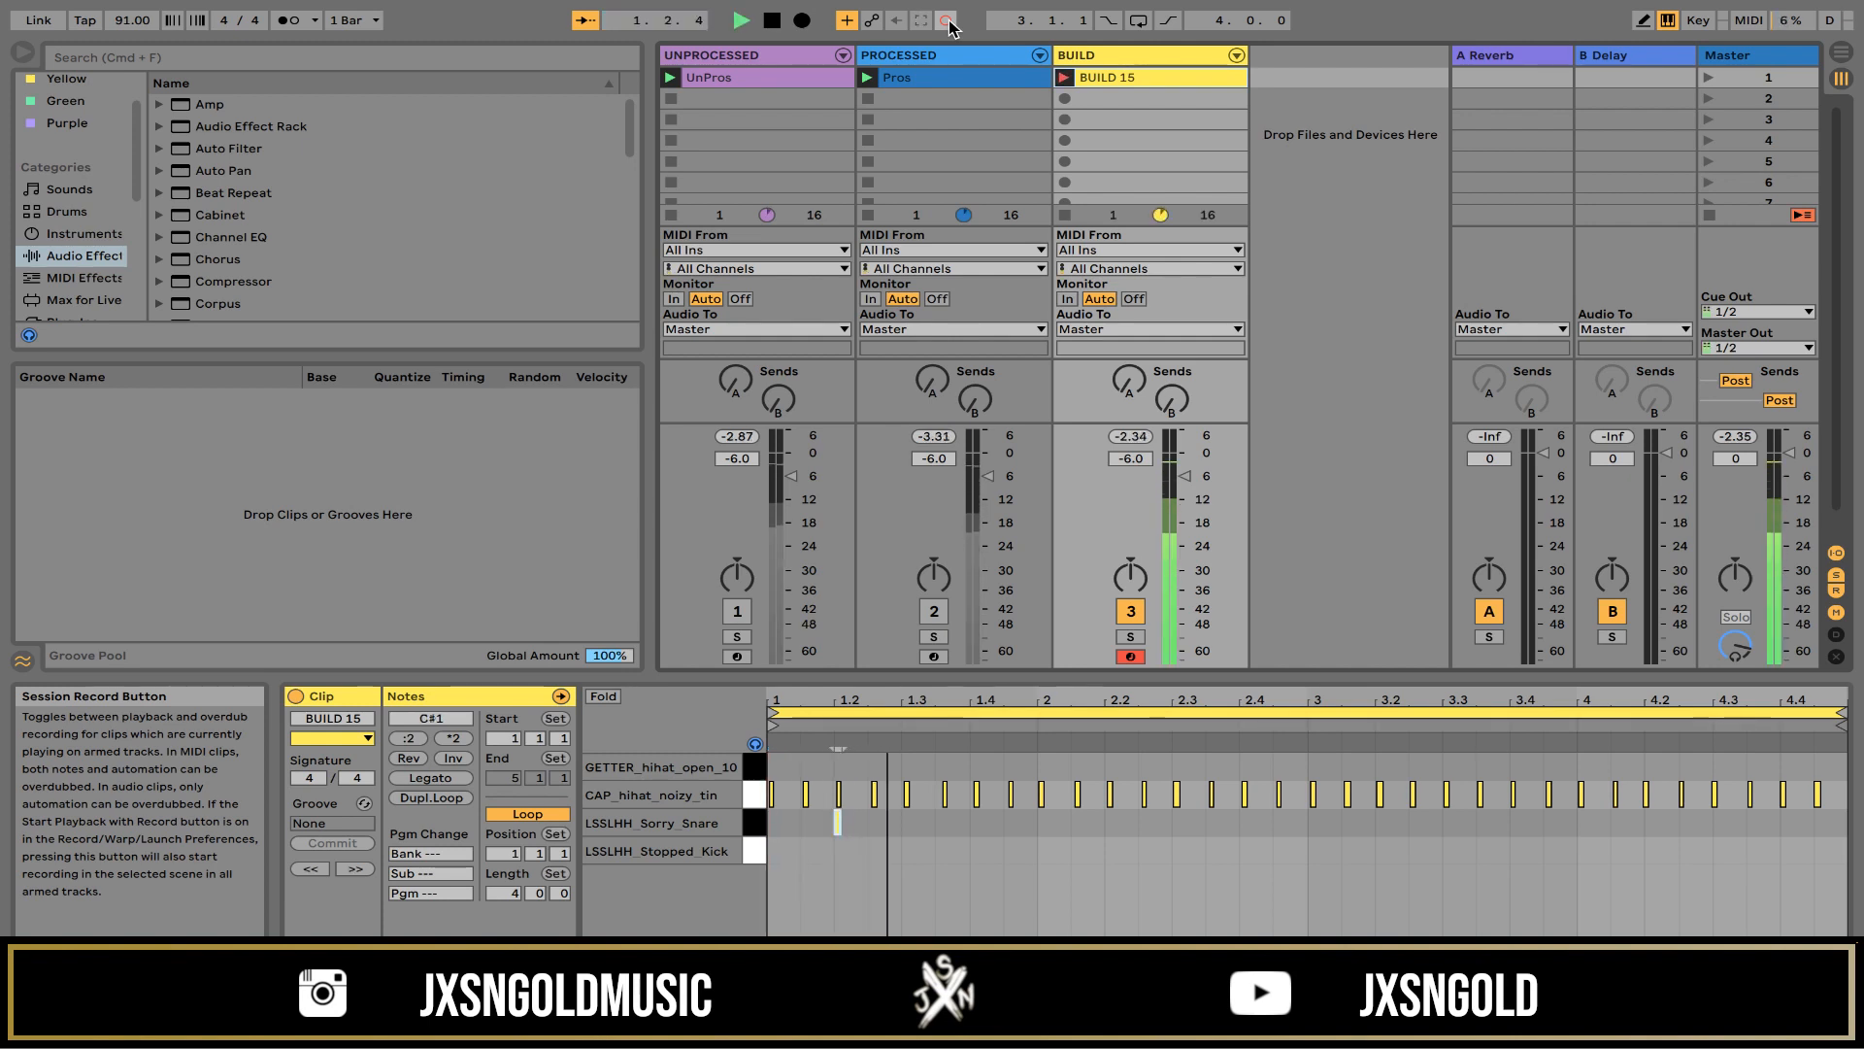
pyautogui.press('w')
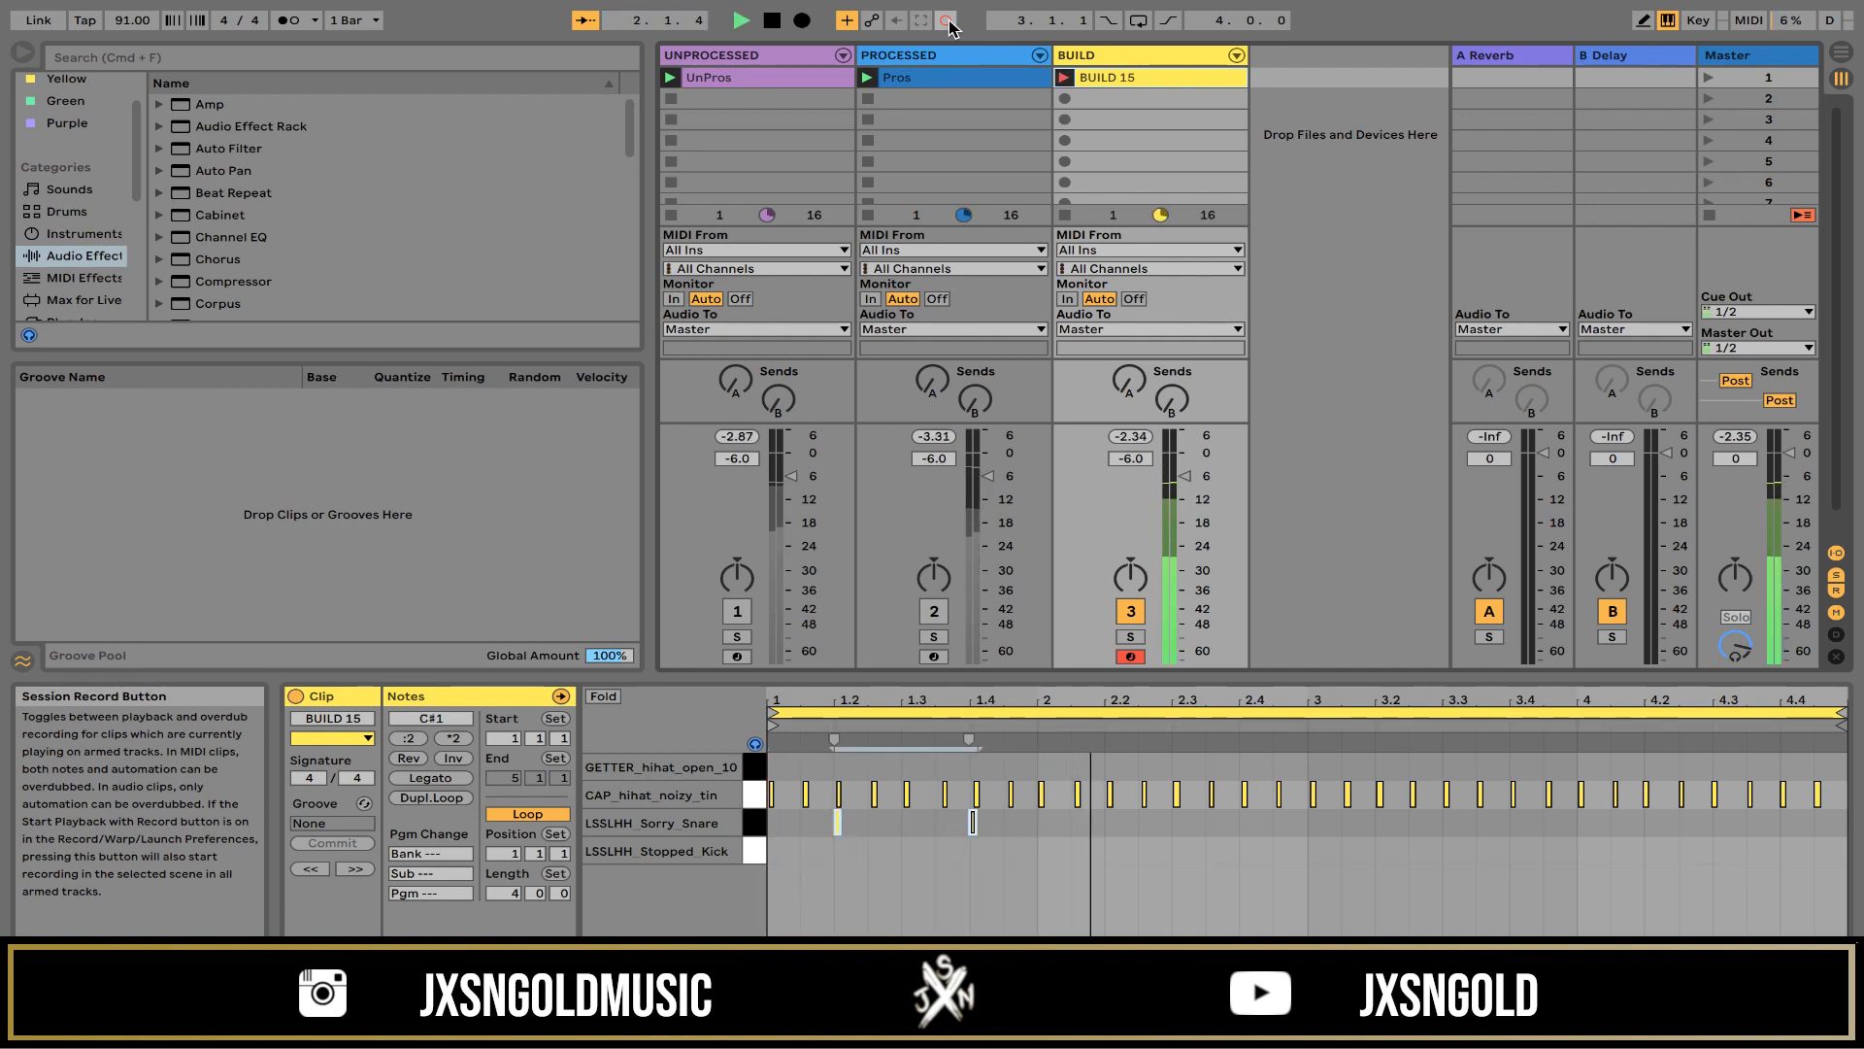
pyautogui.press('w')
pyautogui.press('w')
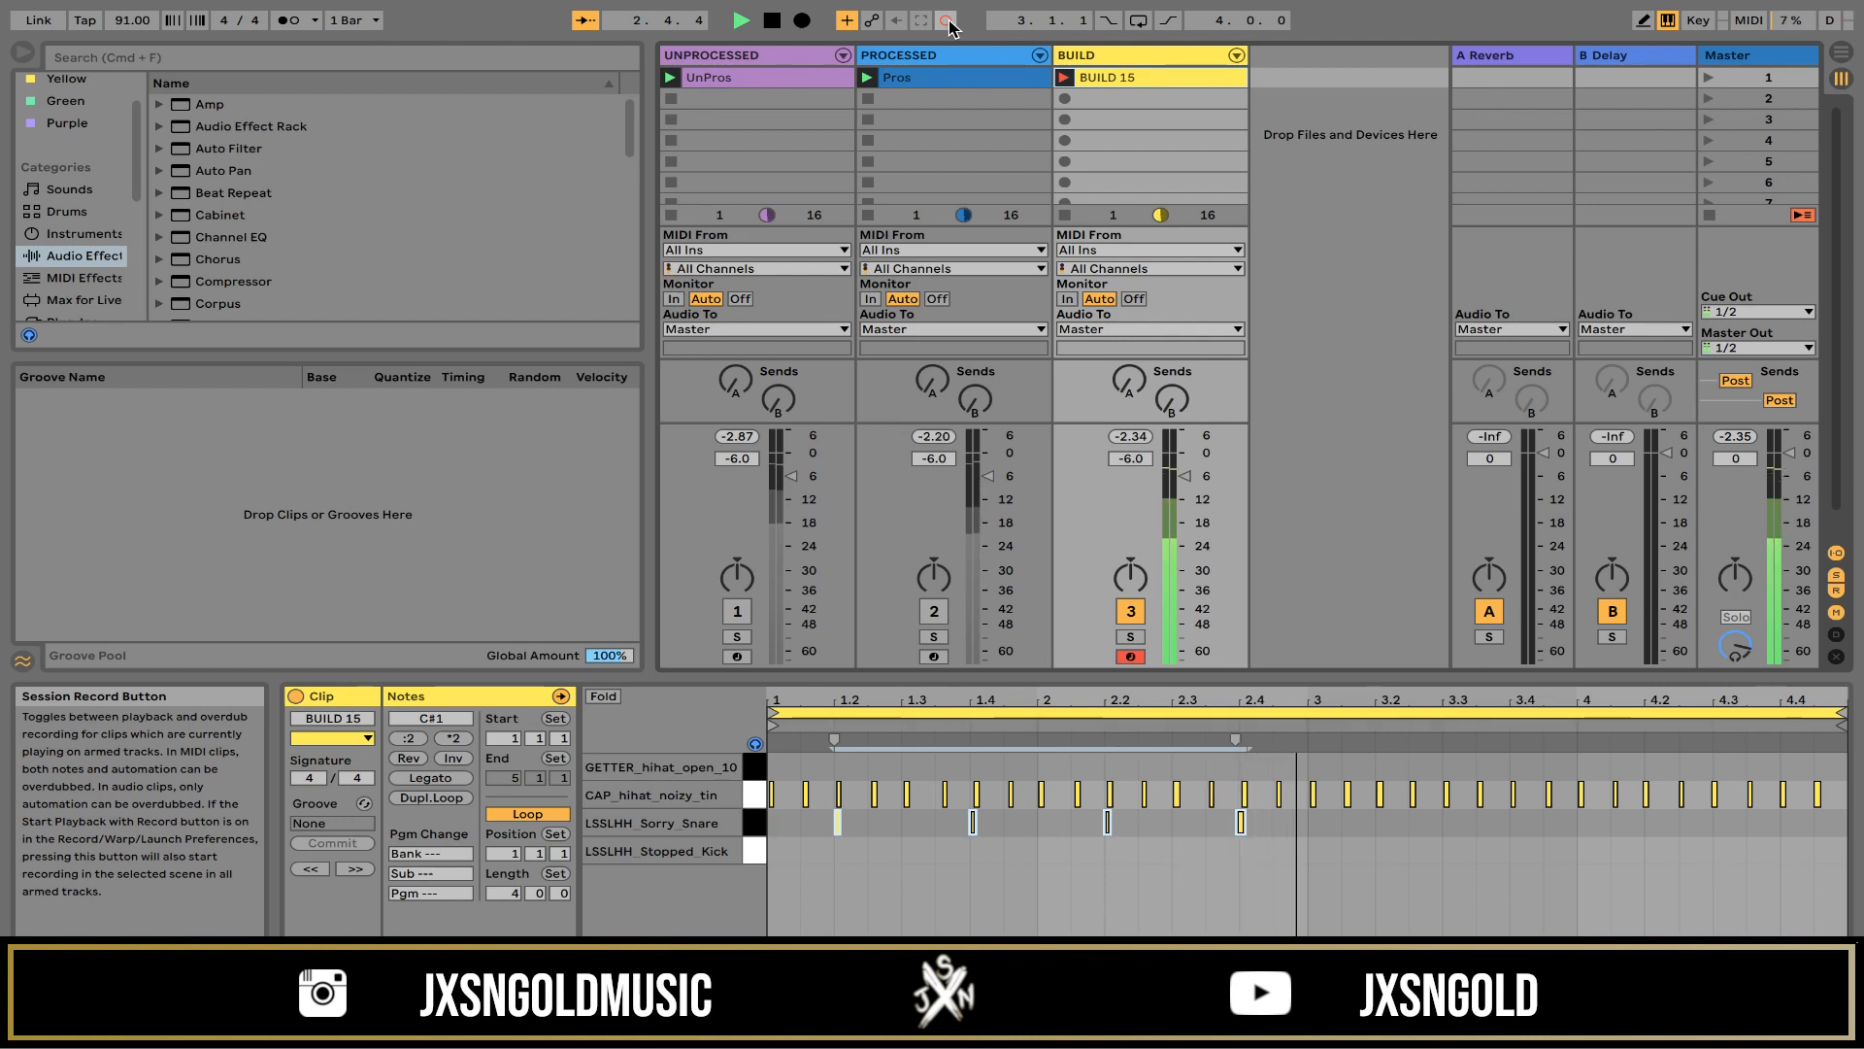
pyautogui.press('w')
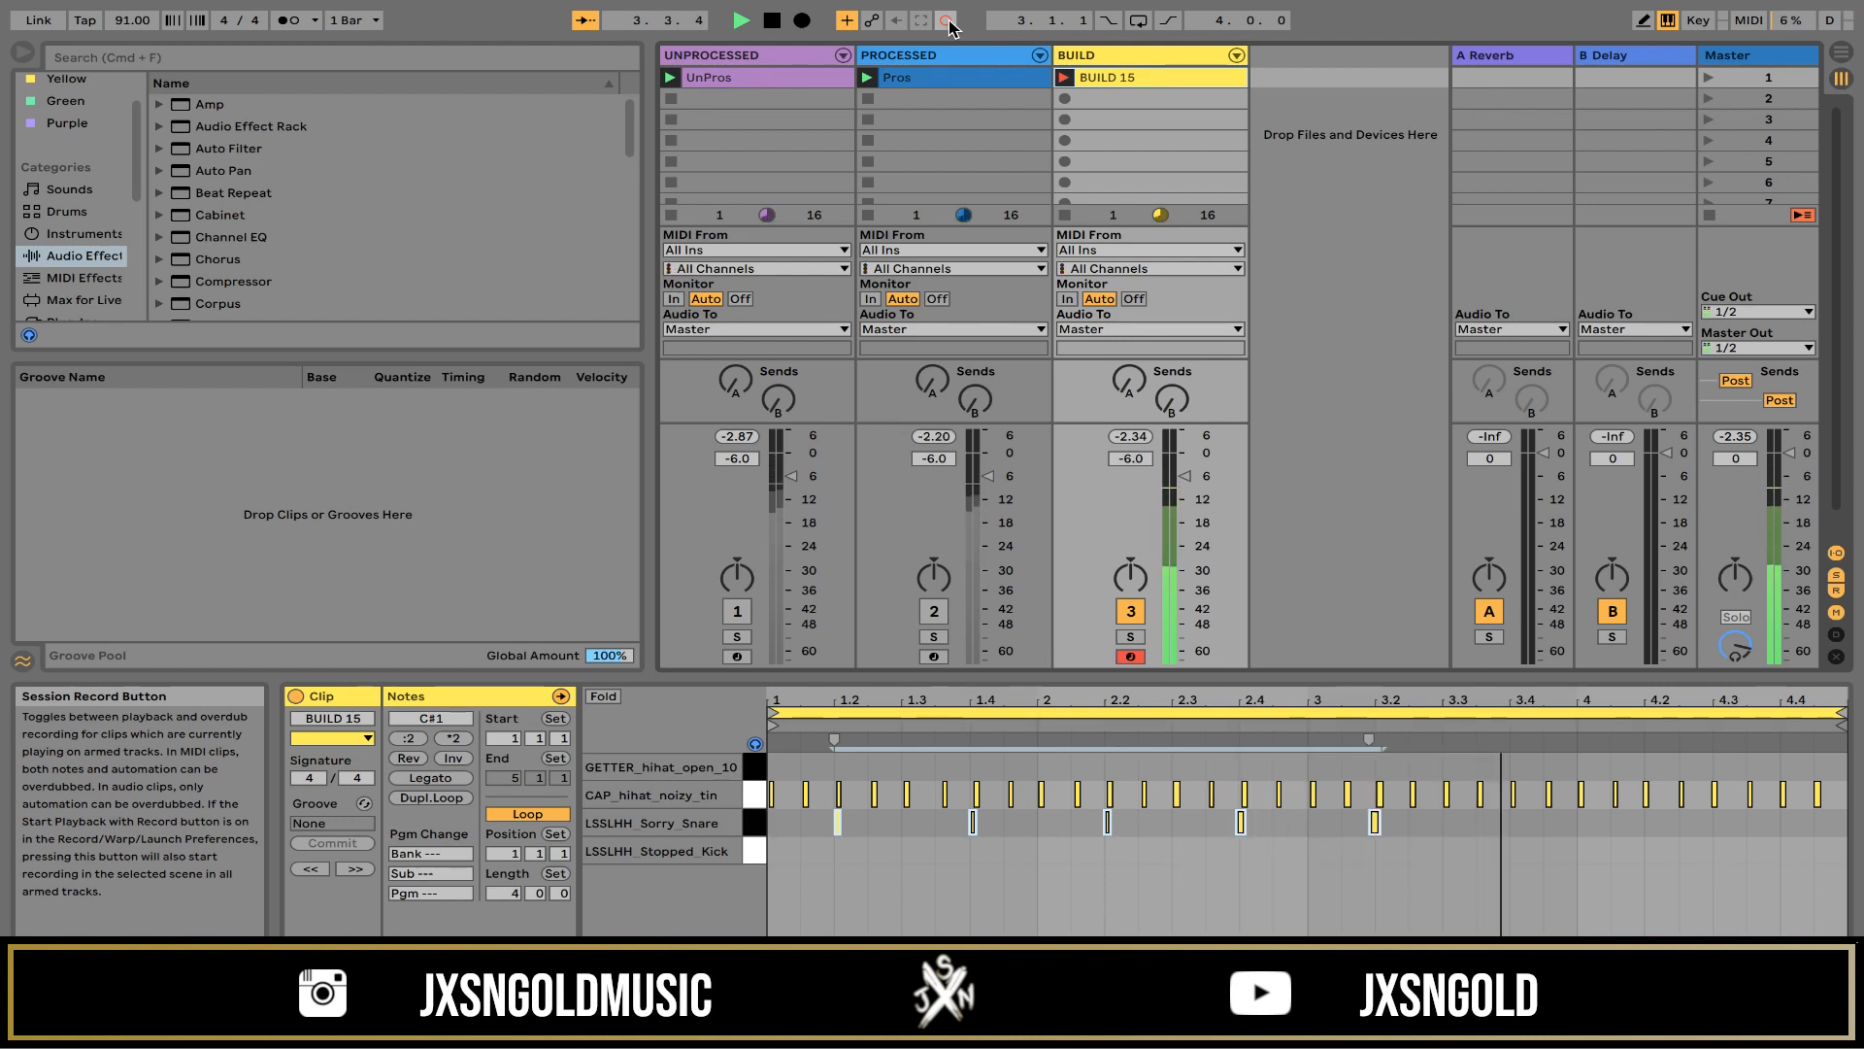
pyautogui.press('w')
pyautogui.press('w')
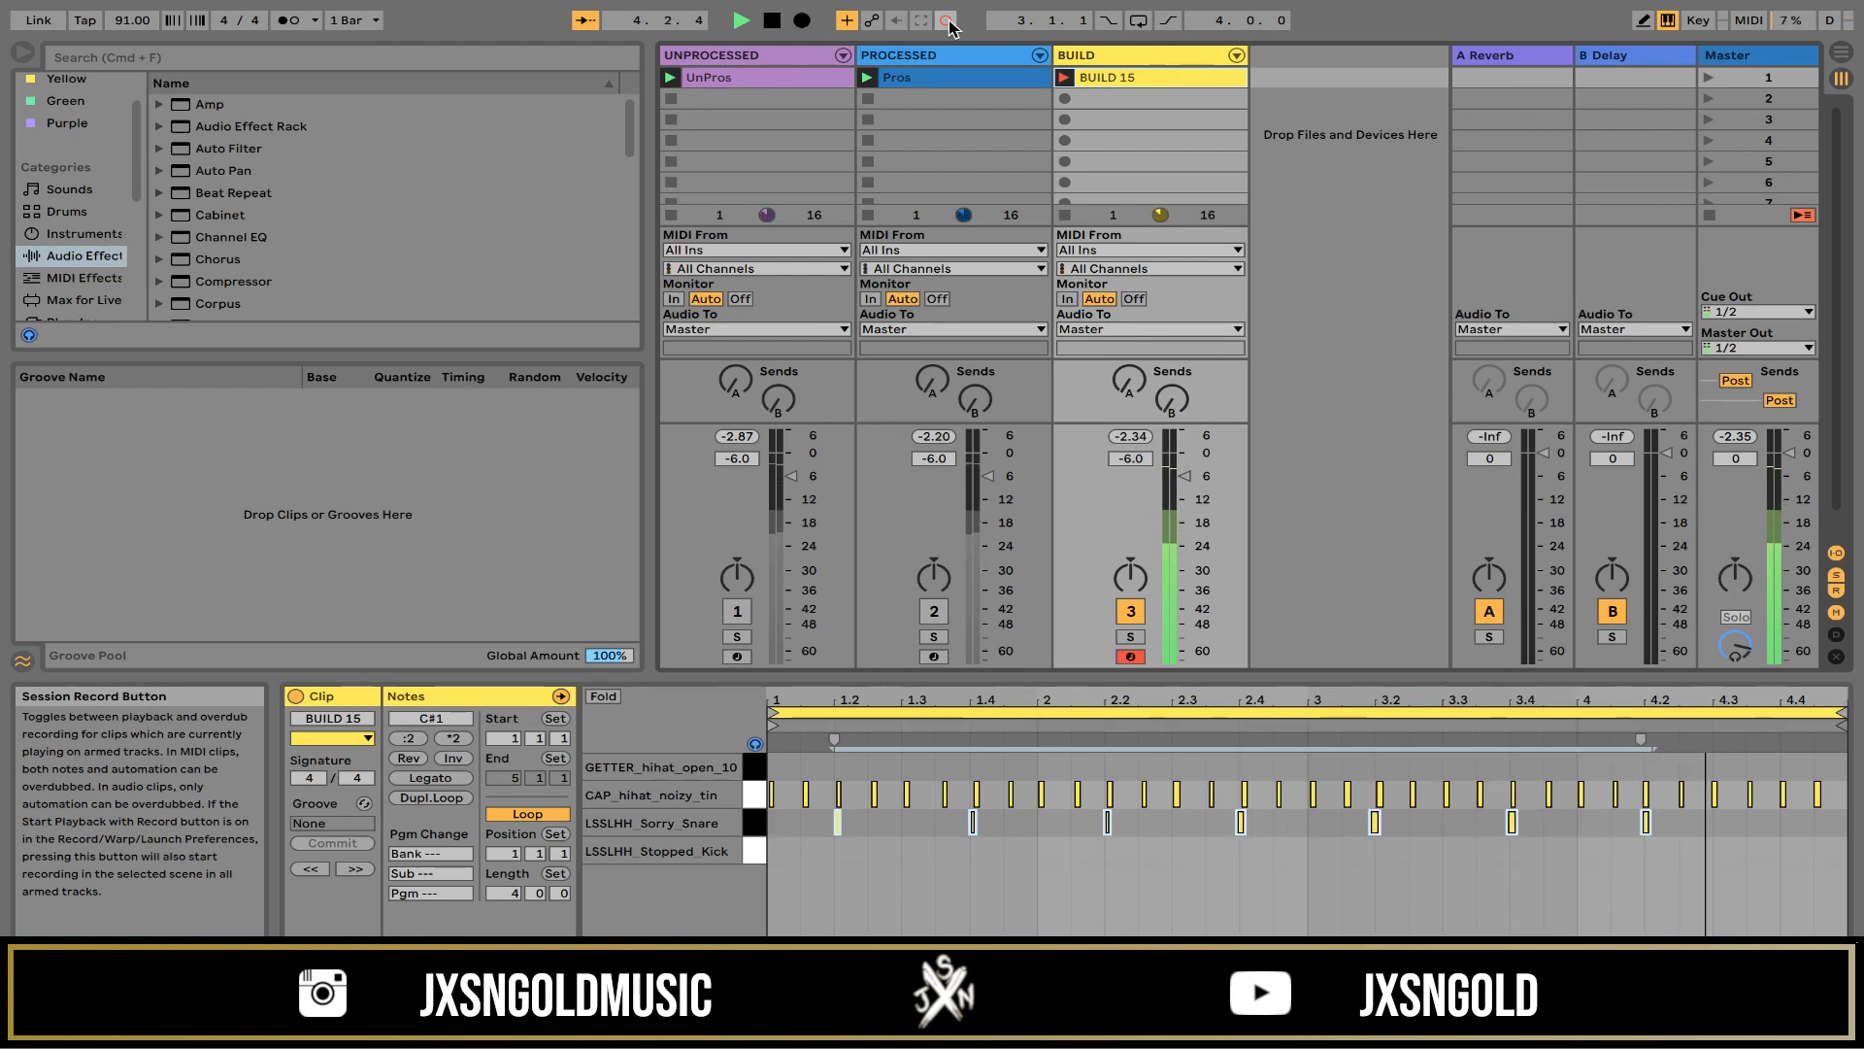
pyautogui.press('w')
pyautogui.click(948, 21)
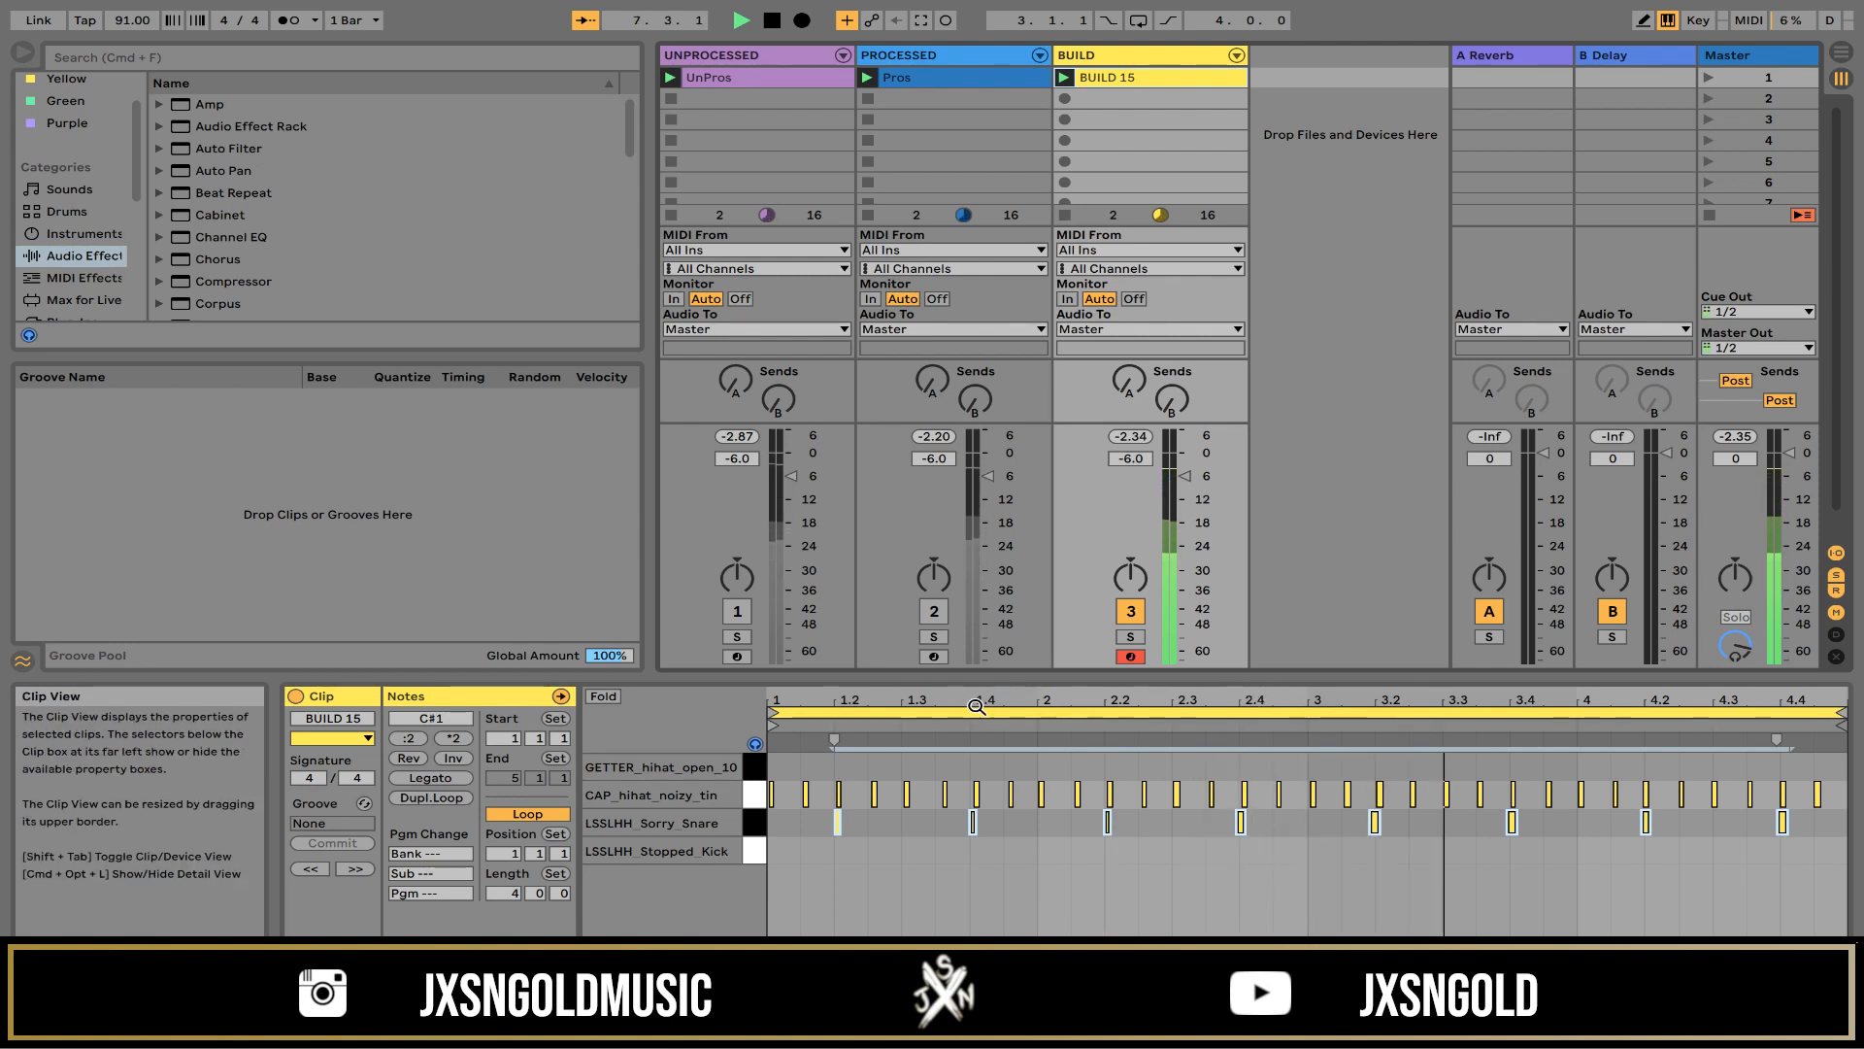
# Step: Nudge the first LSSLHH_Sorry_Snare note slightly earlier so that it starts just before beat 1.2
pyautogui.moveTo(976, 706)
pyautogui.mouseDown()
pyautogui.moveTo(853, 694)
pyautogui.moveTo(977, 711)
pyautogui.mouseUp()
pyautogui.click(901, 823)
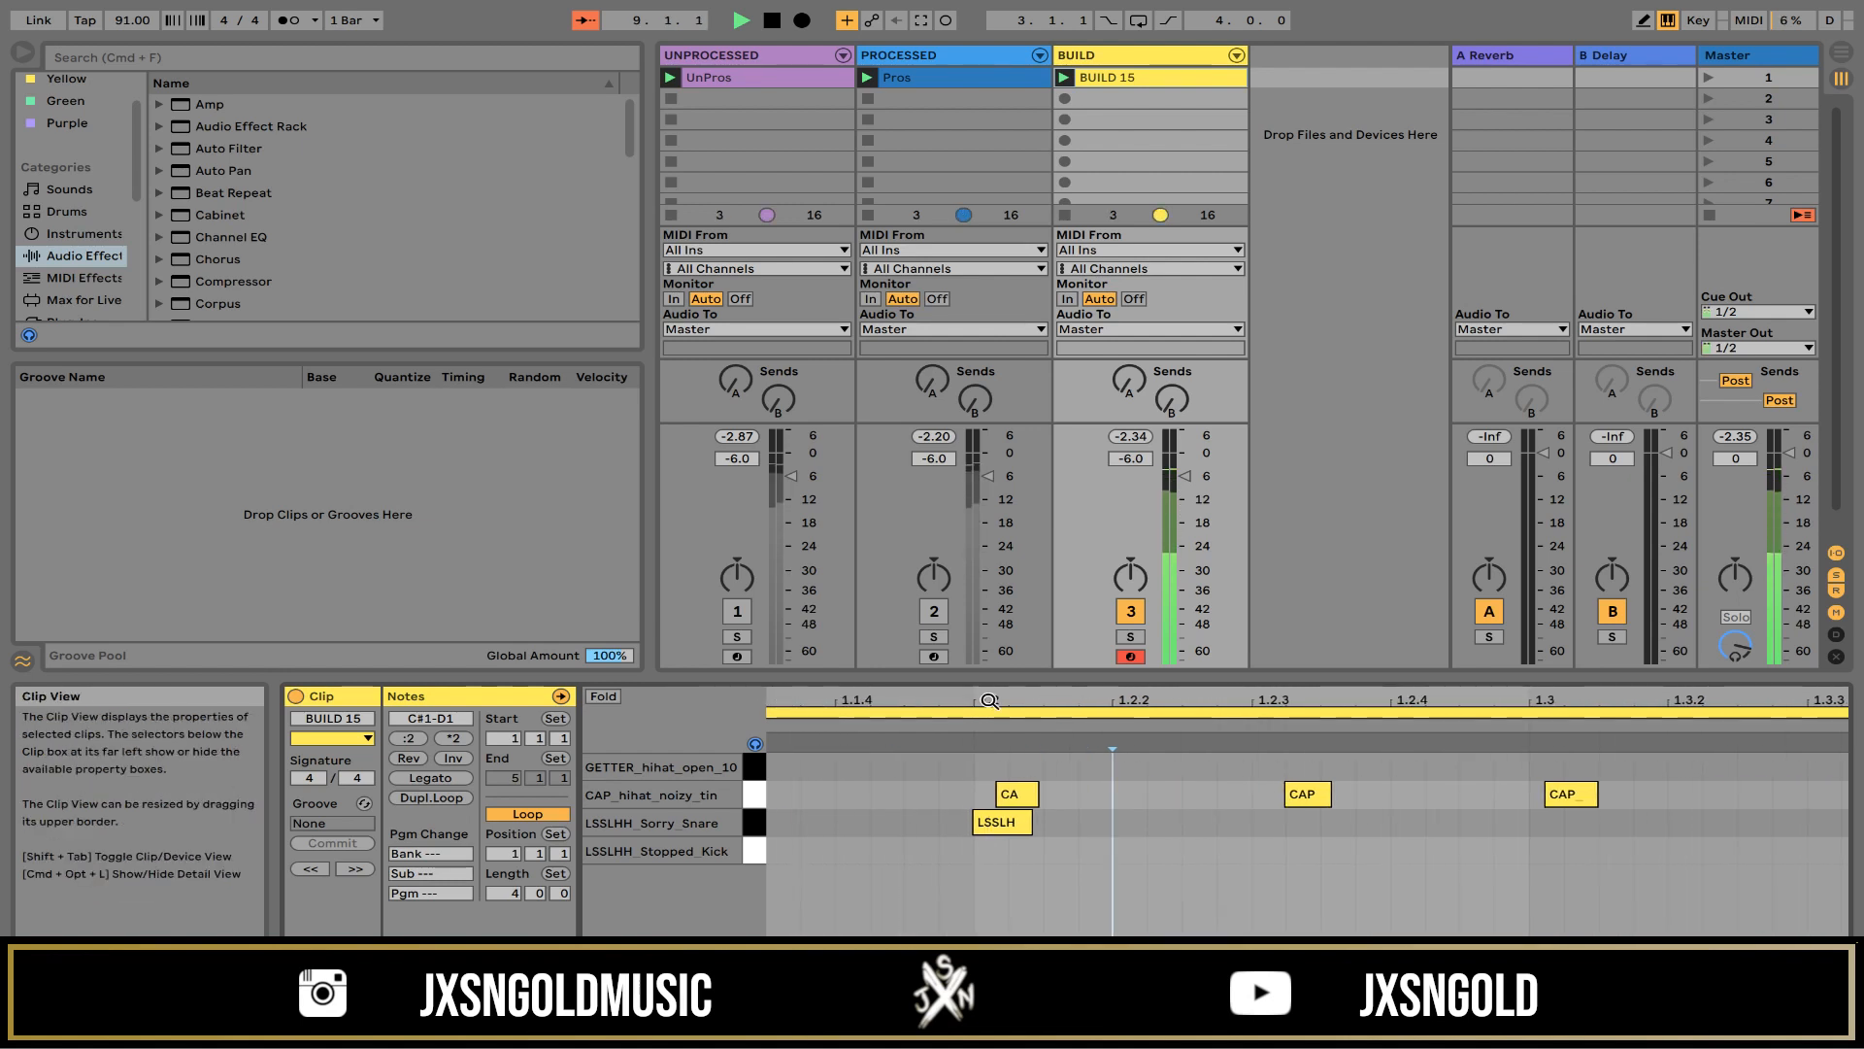
pyautogui.click(990, 824)
pyautogui.moveTo(990, 830); pyautogui.dragTo(982, 830)
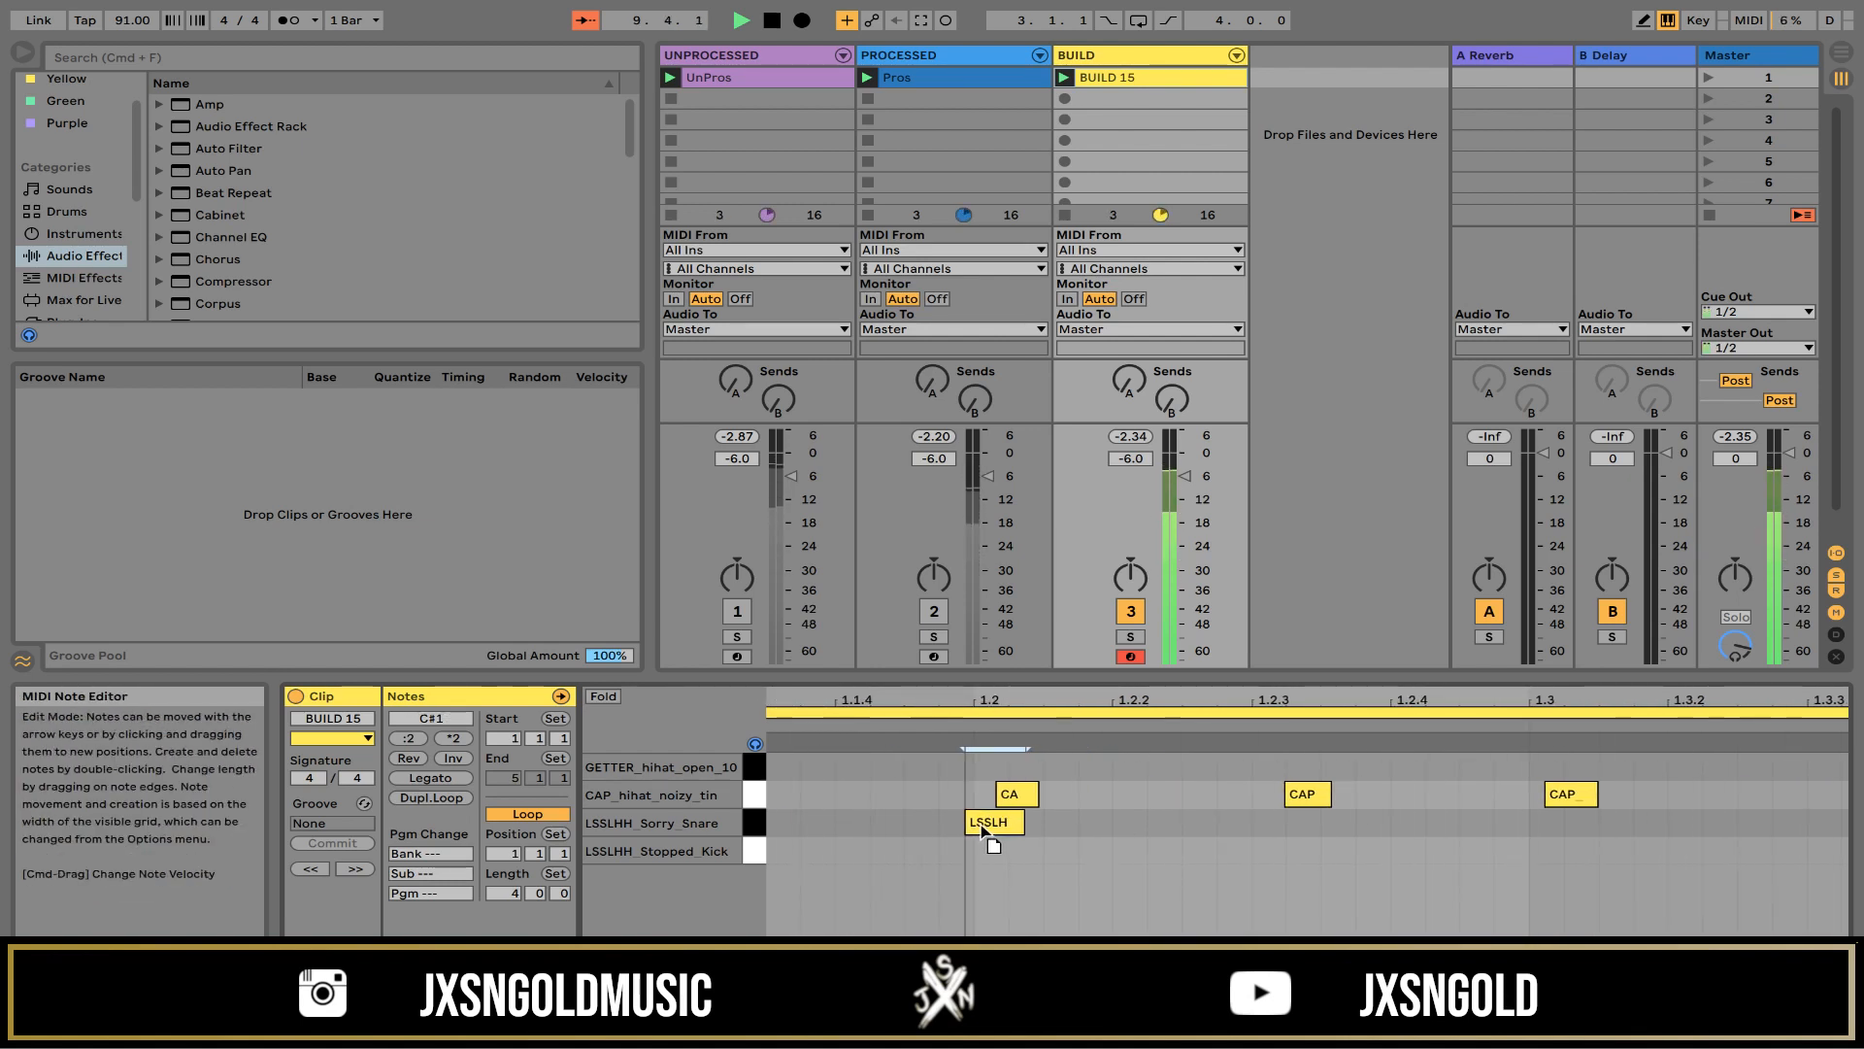
# Step: Inspect the timing of the snare note at beat 1.4 and enable Session Record overdubbing for the BUILD 15 clip
pyautogui.moveTo(1132, 701); pyautogui.dragTo(767, 646)
pyautogui.click(1134, 823)
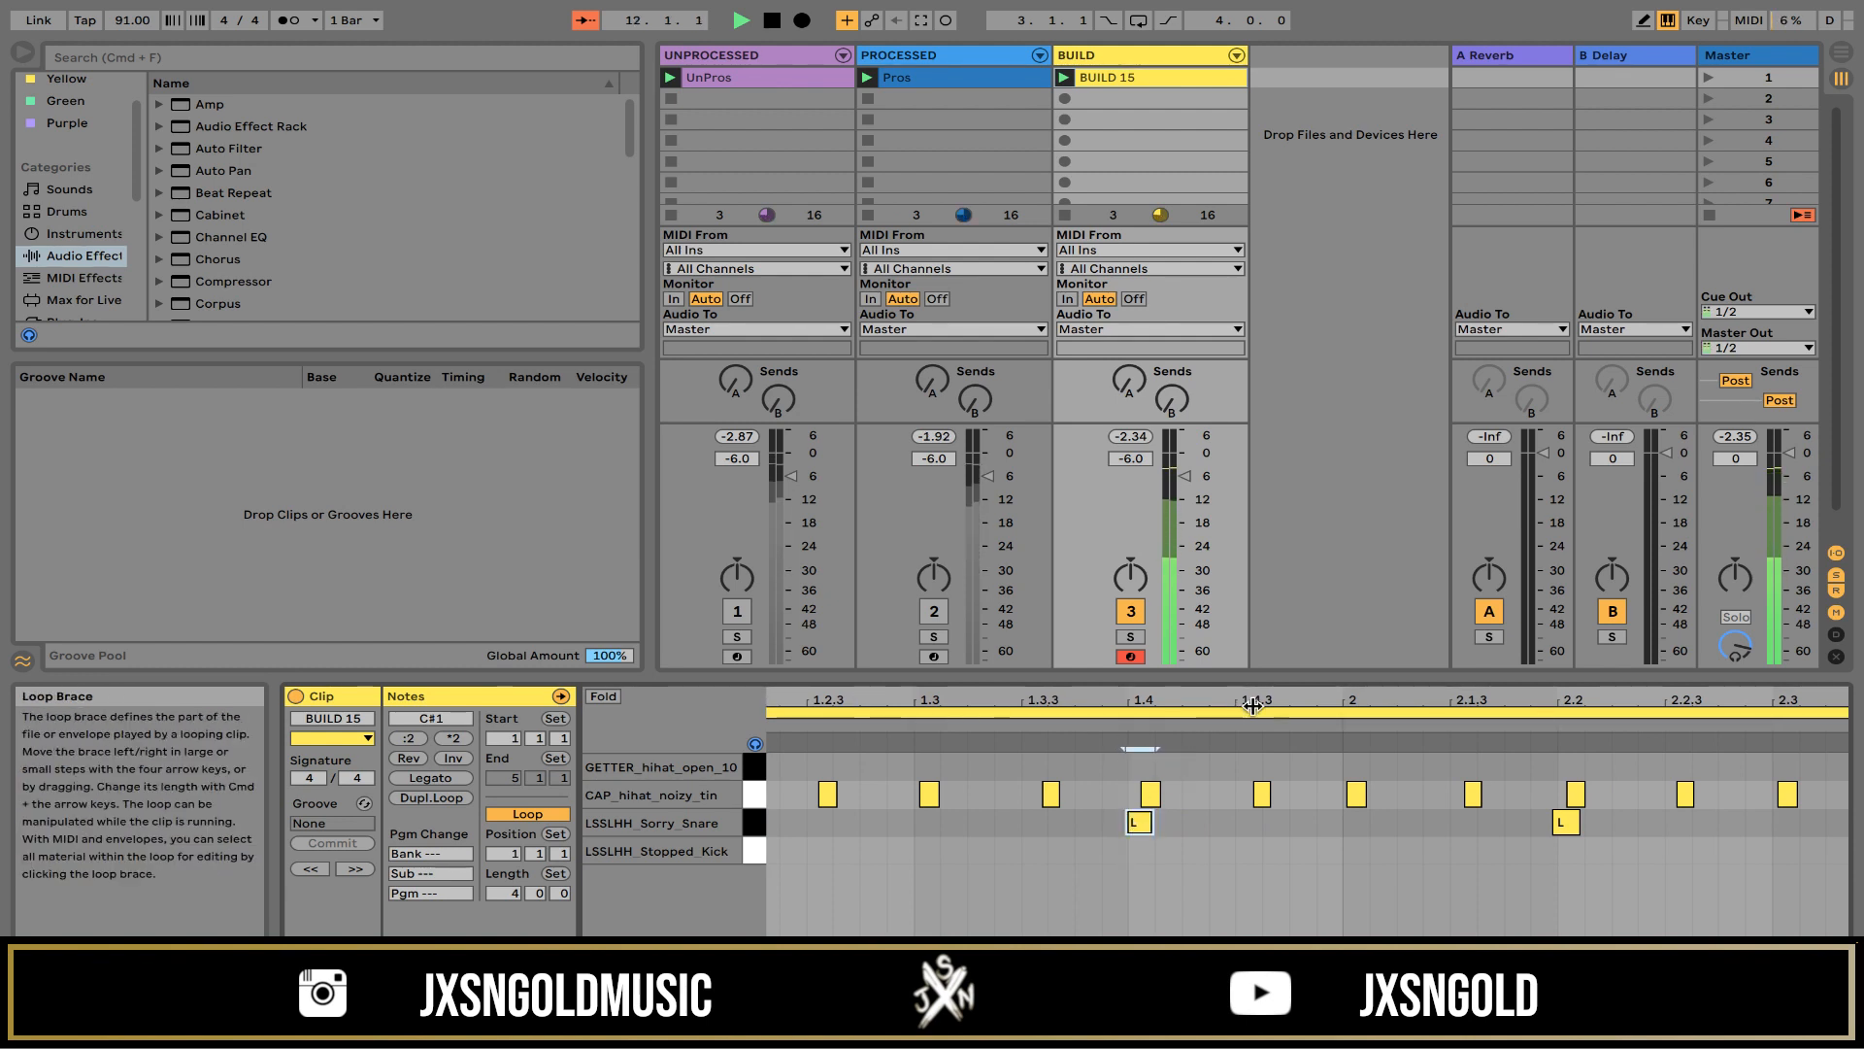
pyautogui.moveTo(1253, 701); pyautogui.dragTo(1674, 699)
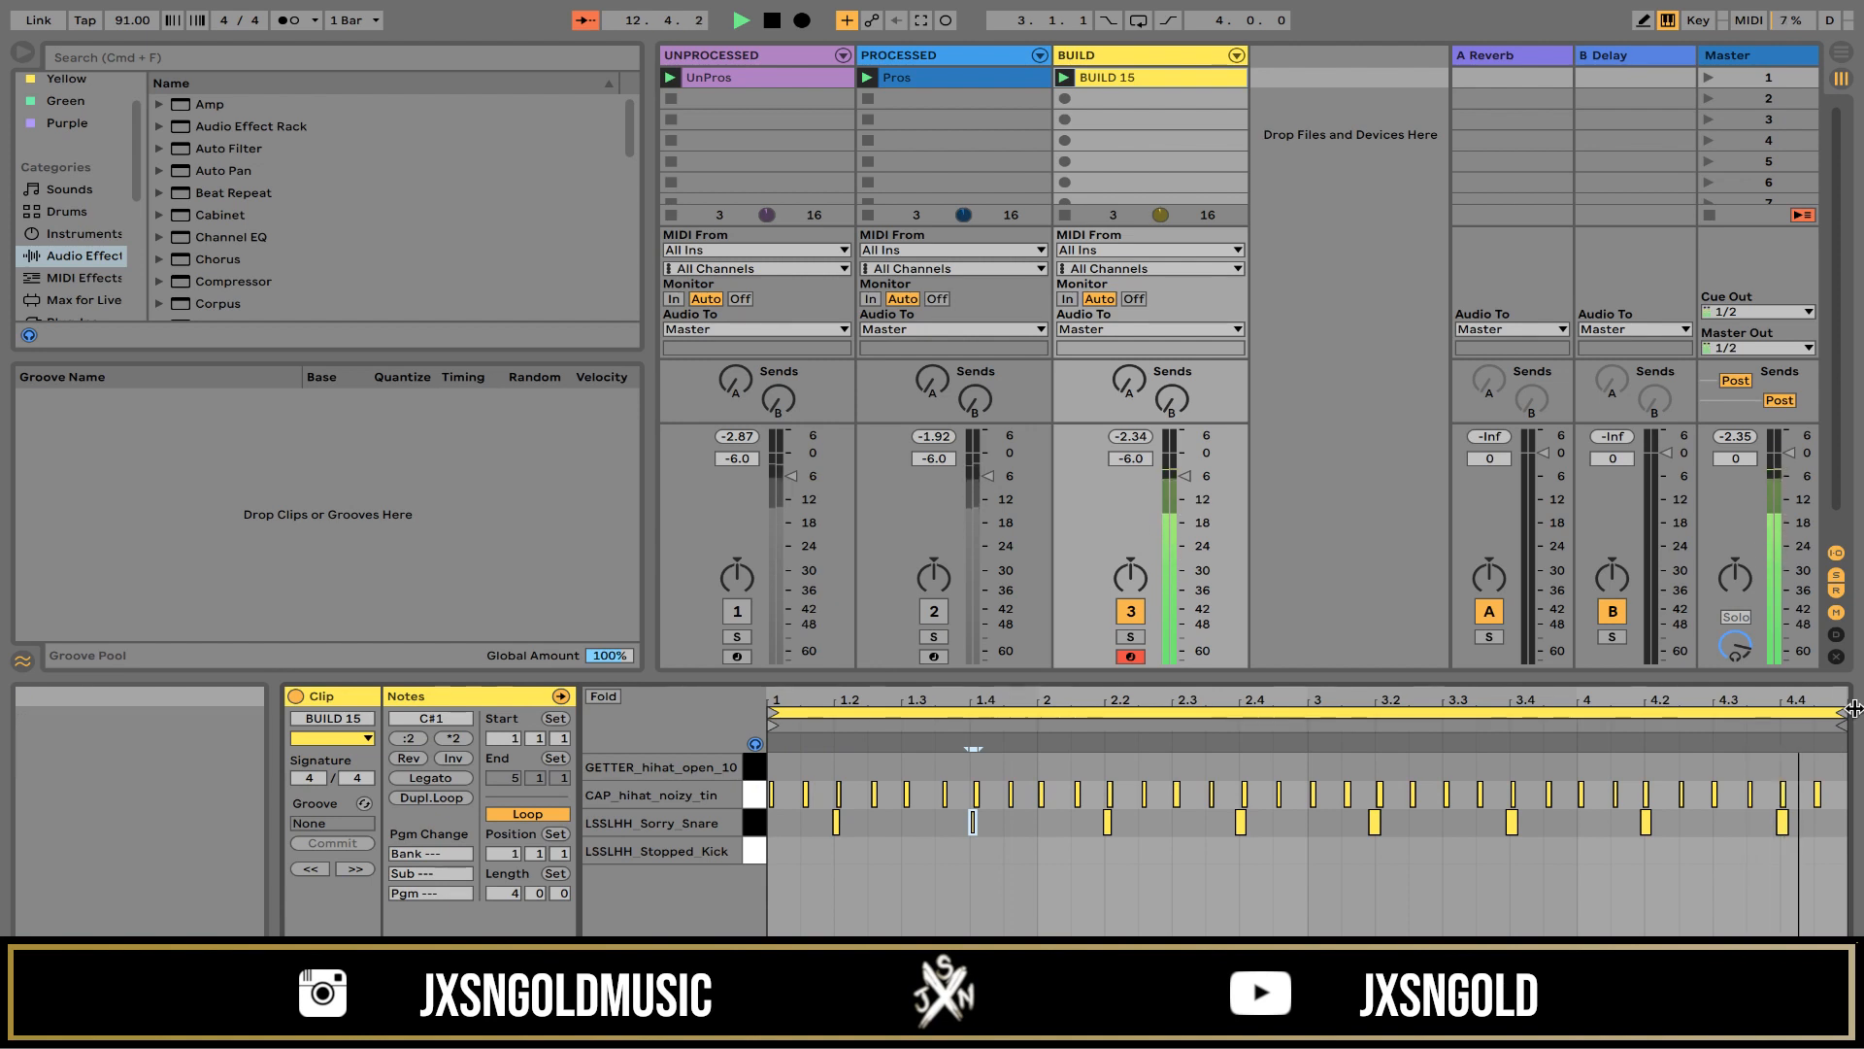
pyautogui.click(946, 20)
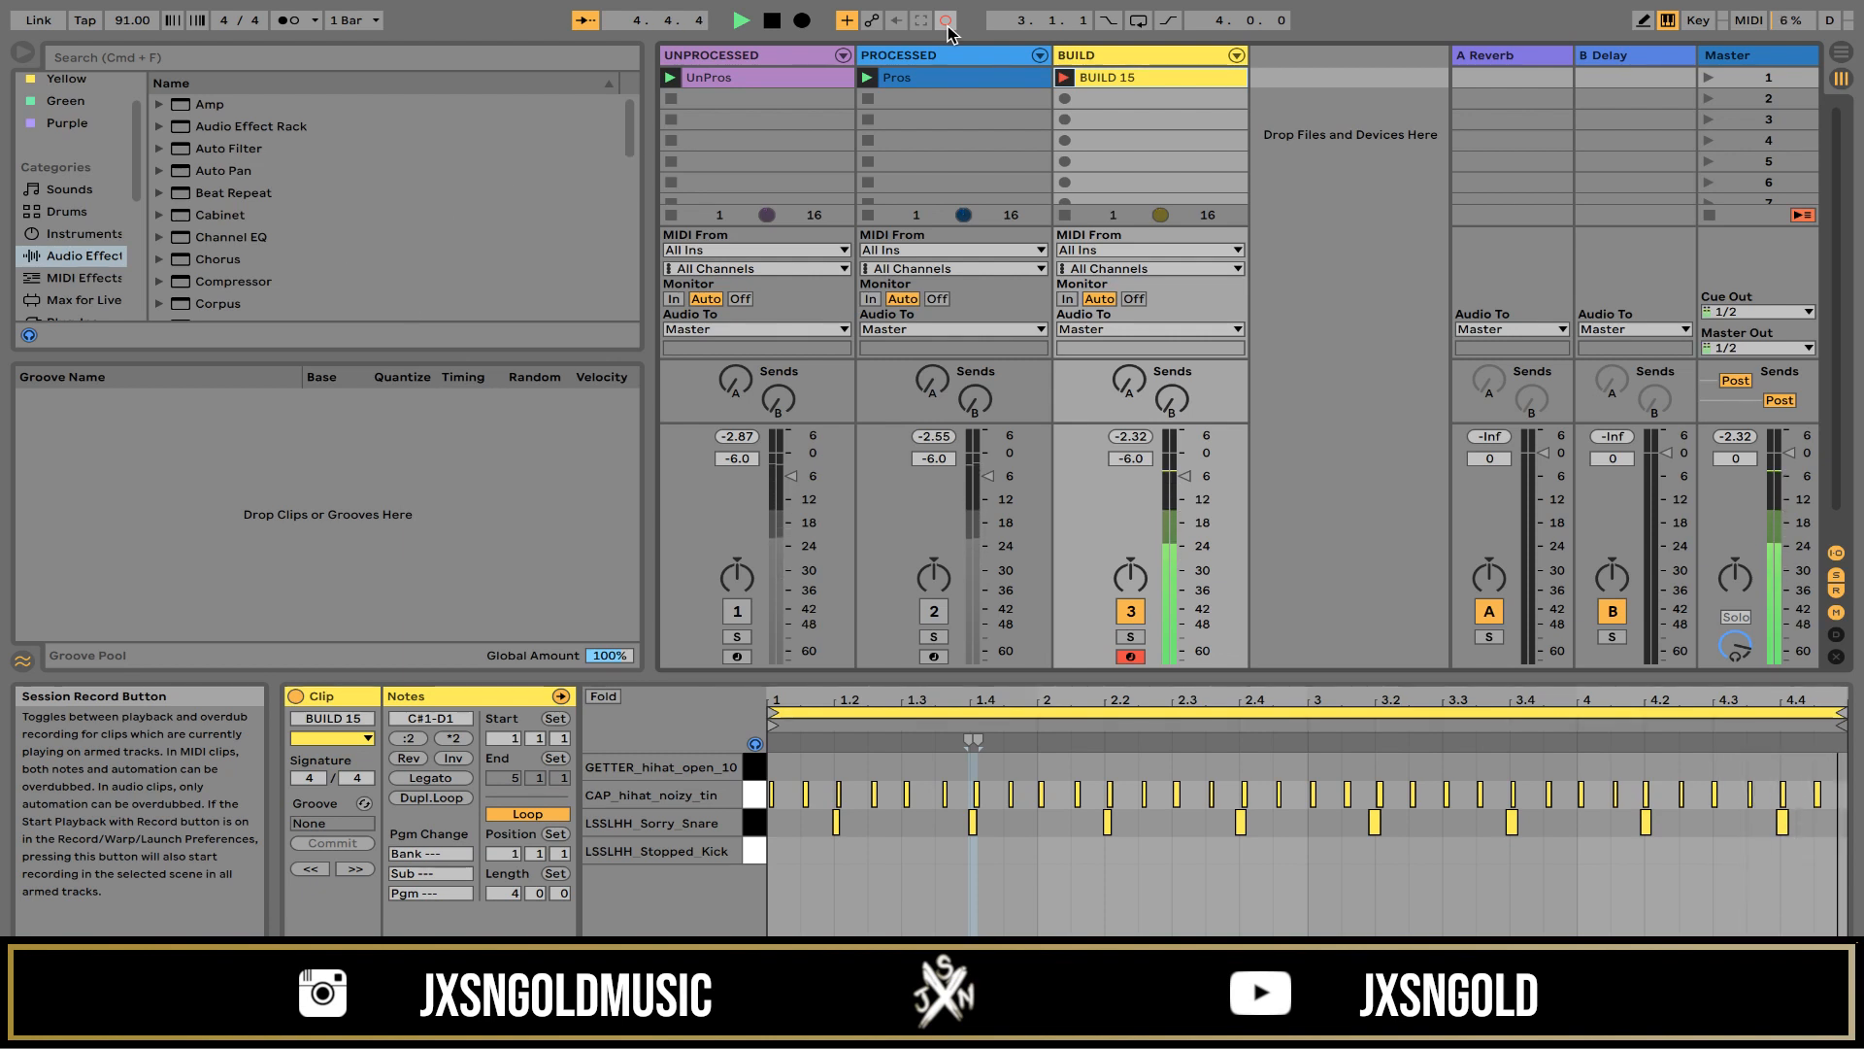
# Step: Try a take of LSSLHH_Stopped_Kick hits over the hi-hat and snare loop and undo it
pyautogui.press('a')
pyautogui.press('a')
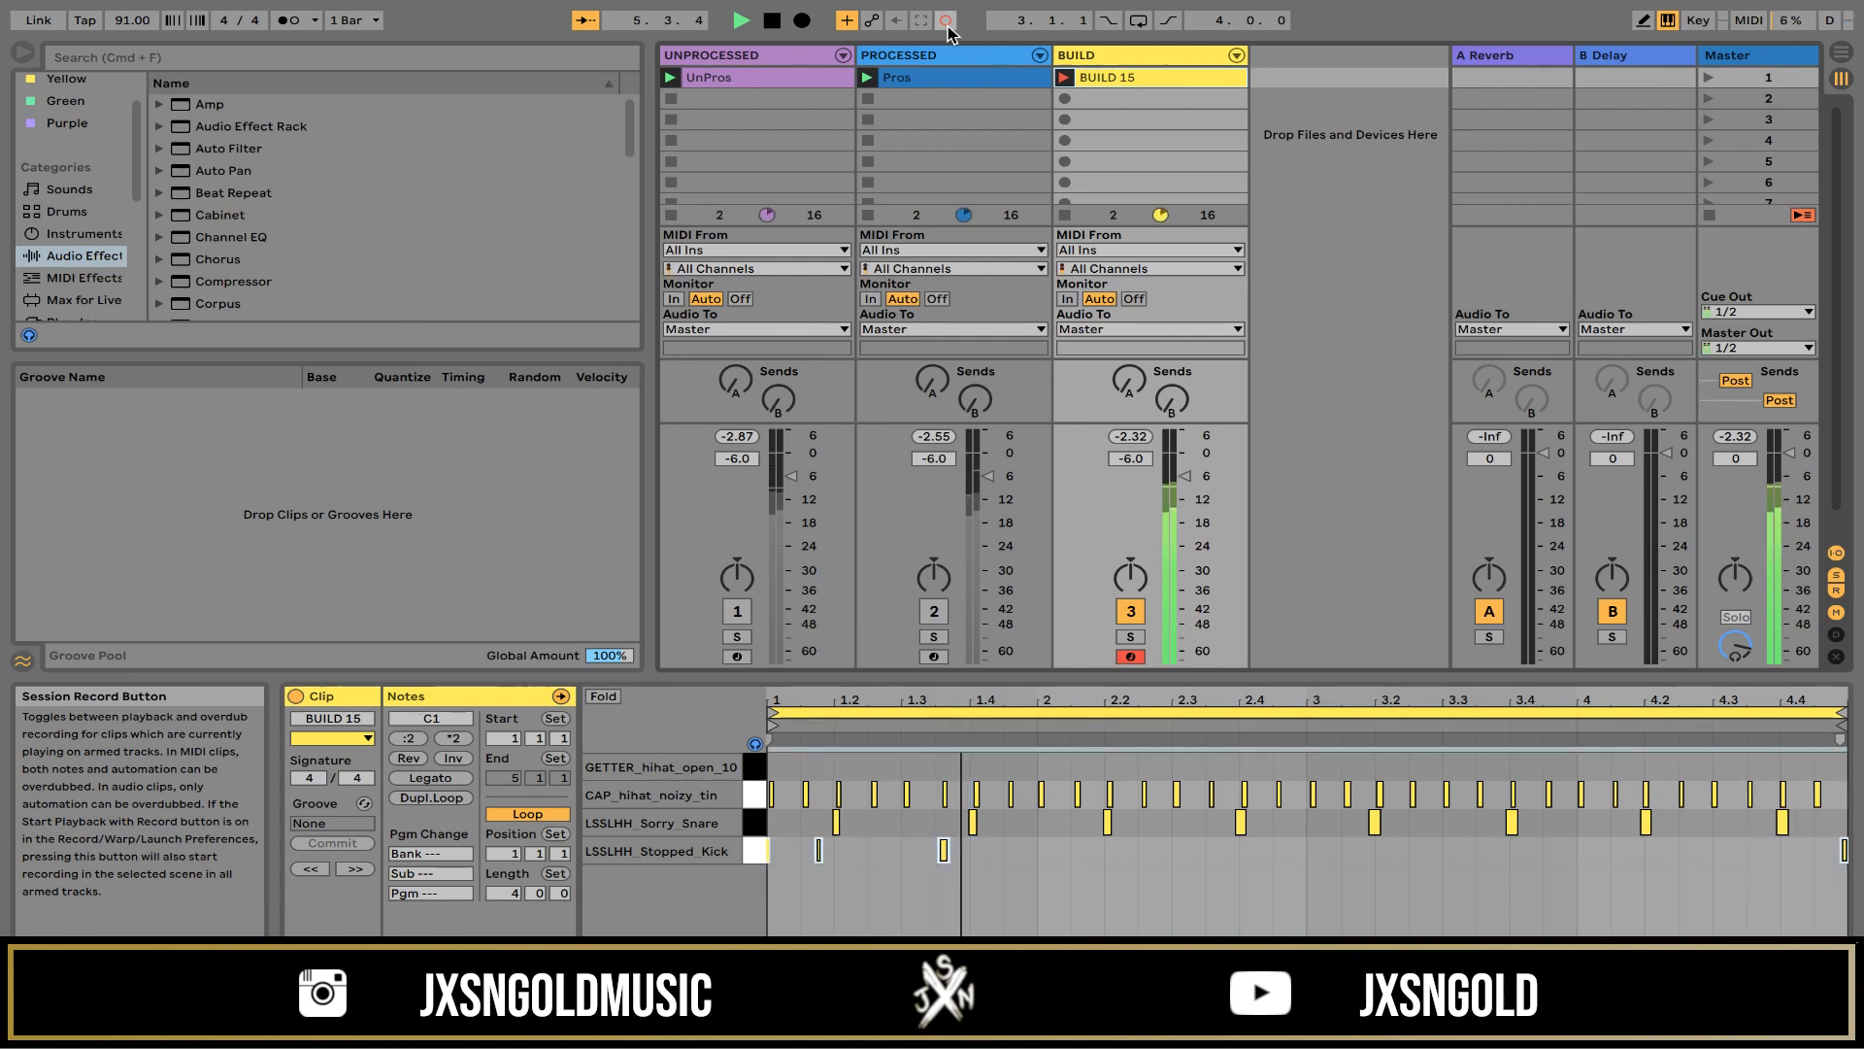
pyautogui.press('a')
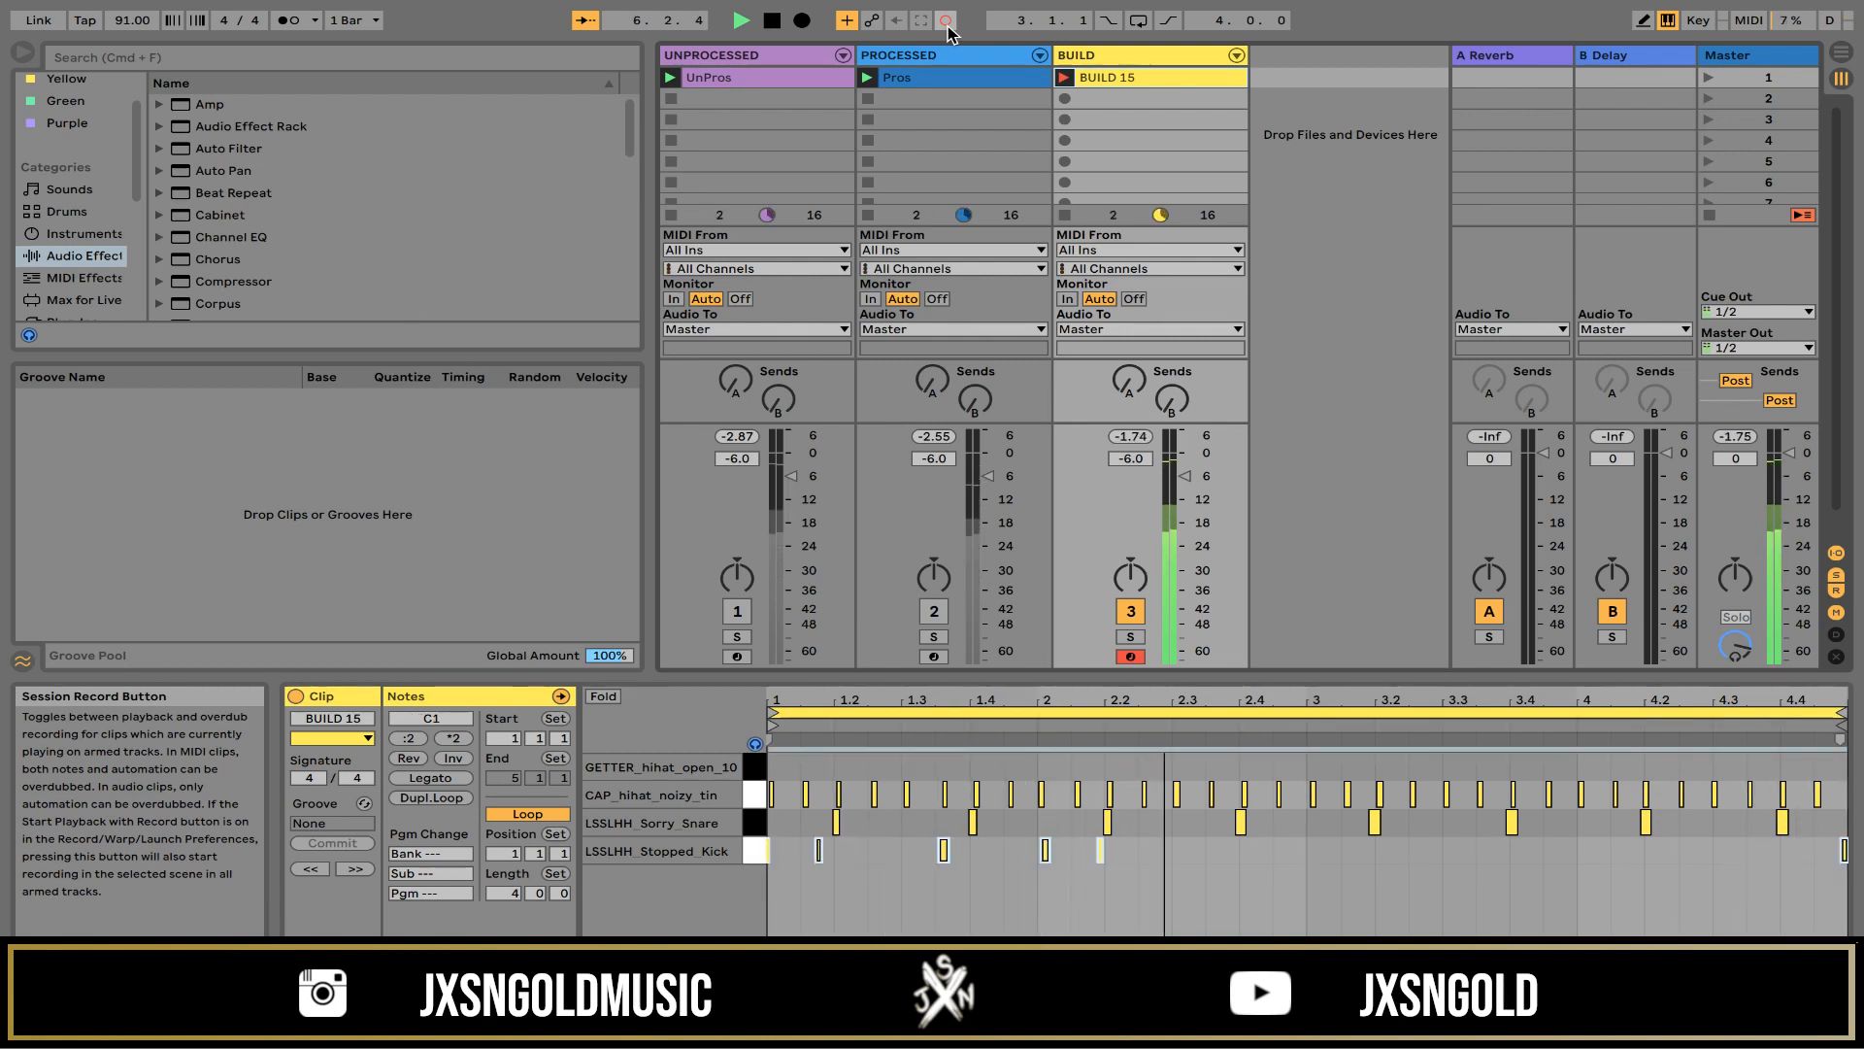
pyautogui.press('a')
pyautogui.press('a')
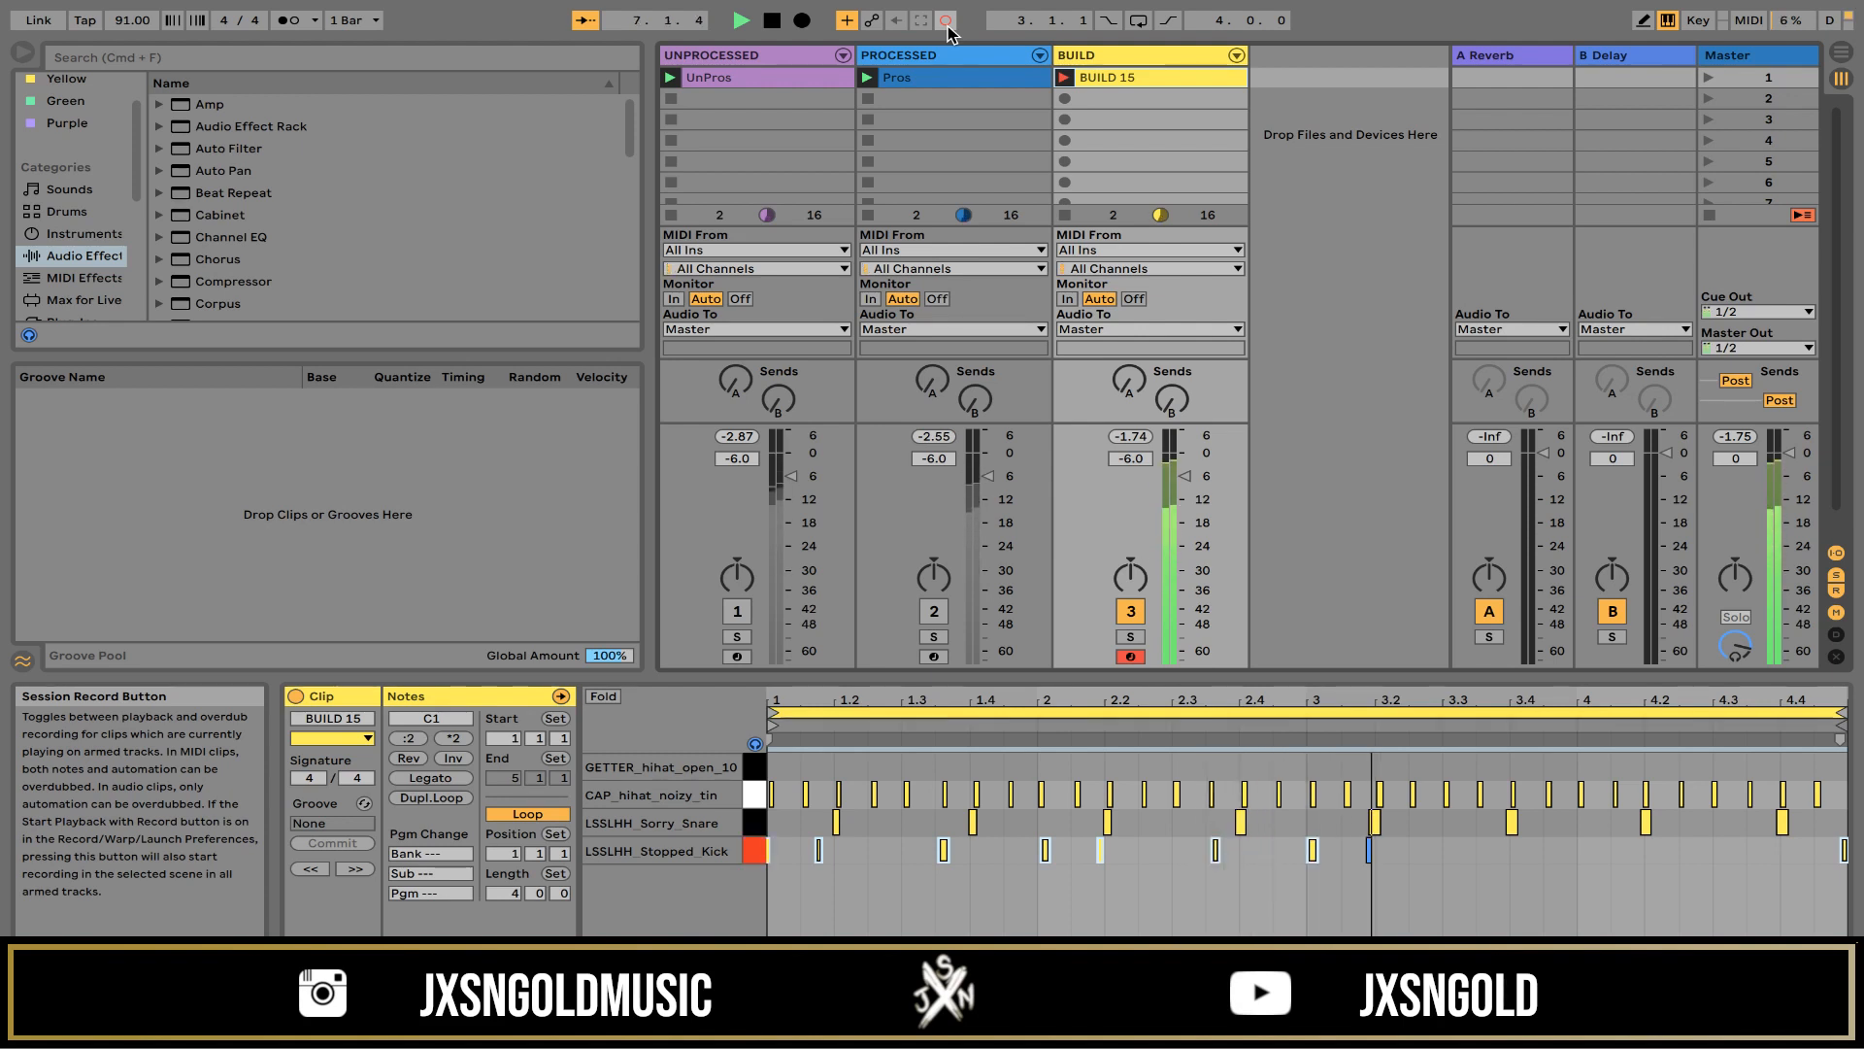
pyautogui.press('super+z')
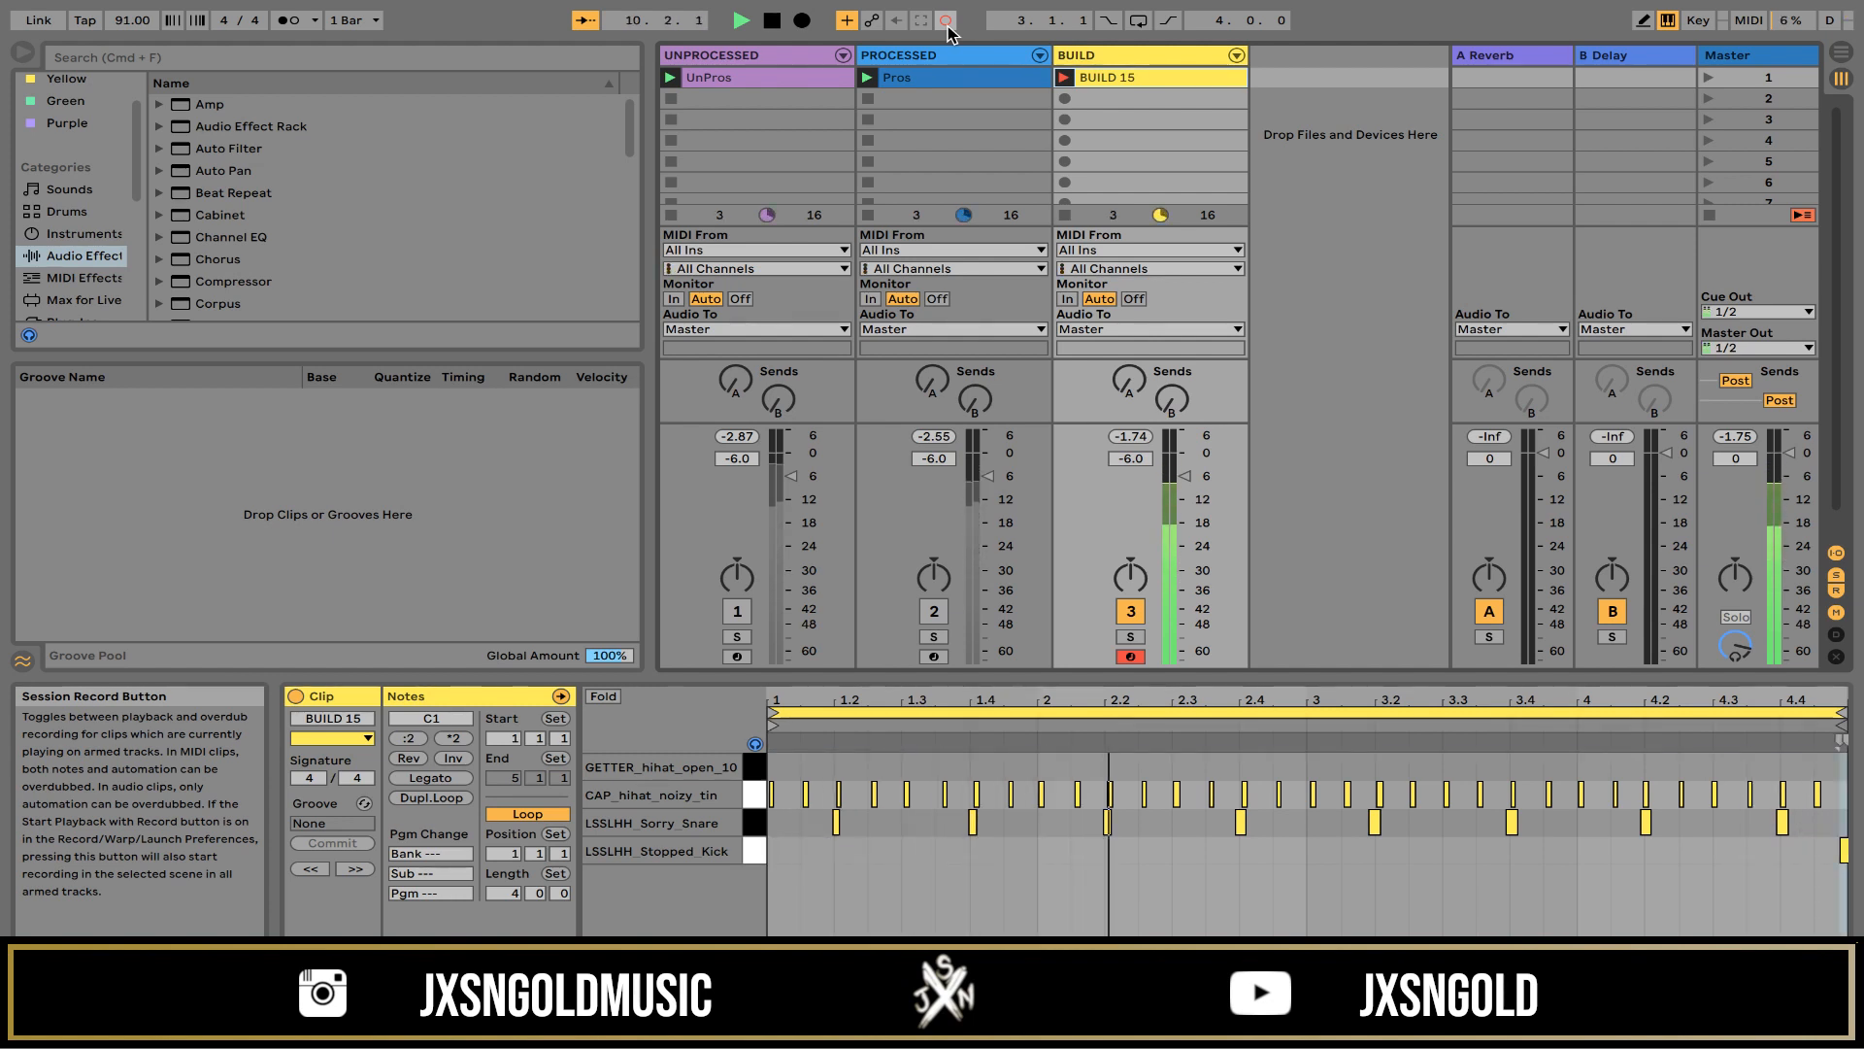
pyautogui.press('super+z')
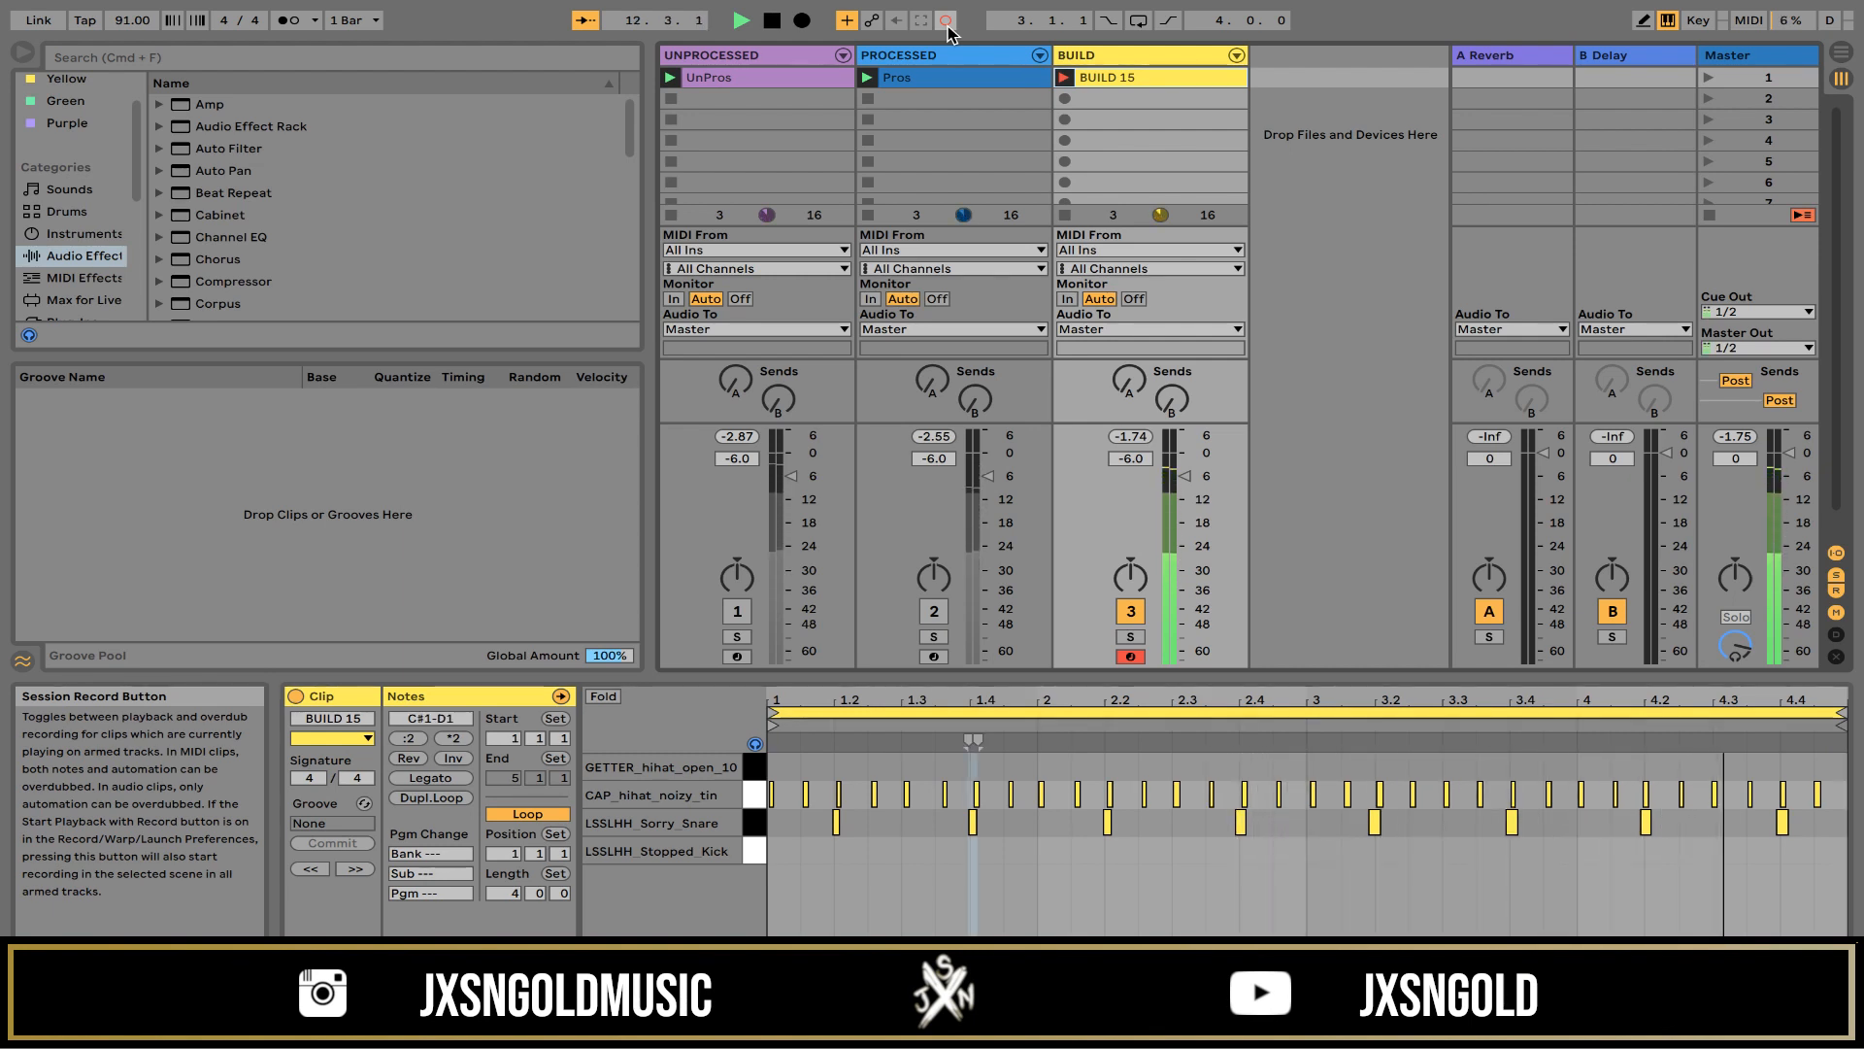
# Step: Overdub a syncopated LSSLHH_Stopped_Kick pattern by hand across all four bars of the BUILD 15 clip
pyautogui.press('a')
pyautogui.press('a')
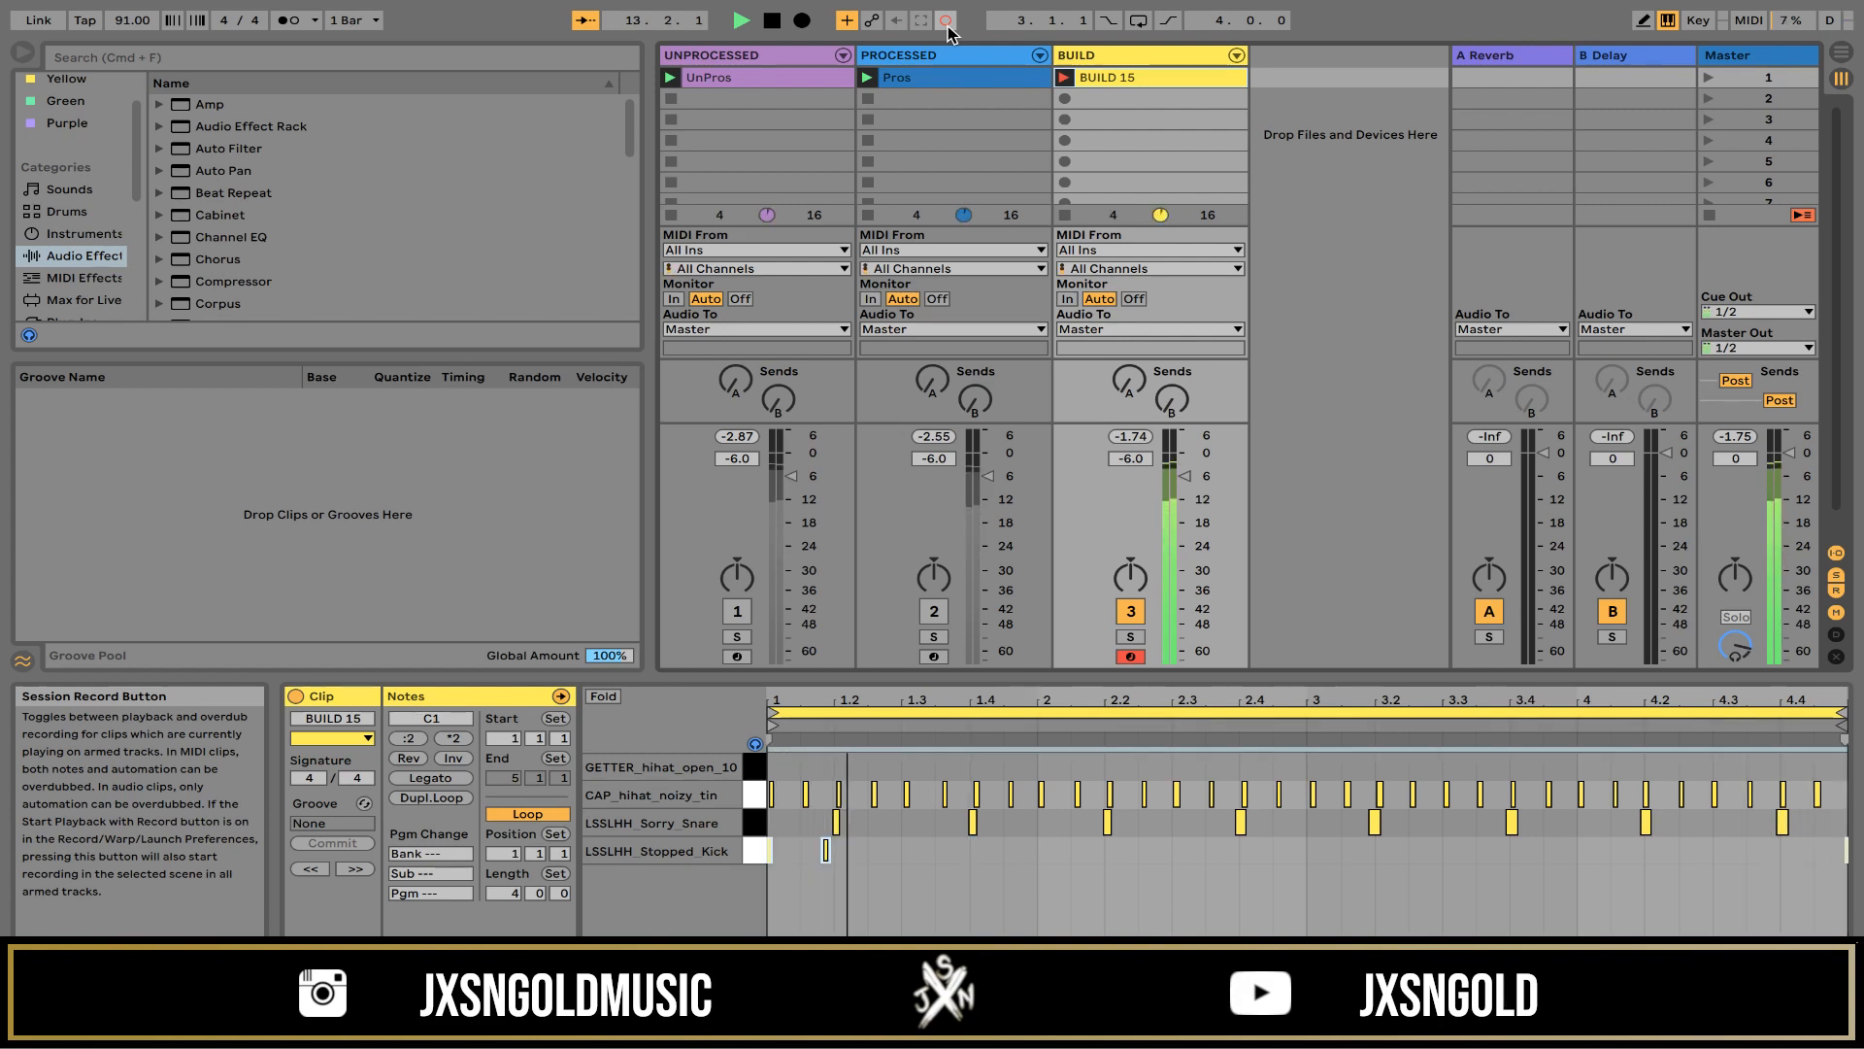
pyautogui.press('a')
pyautogui.press('a')
pyautogui.press('a')
pyautogui.press('a')
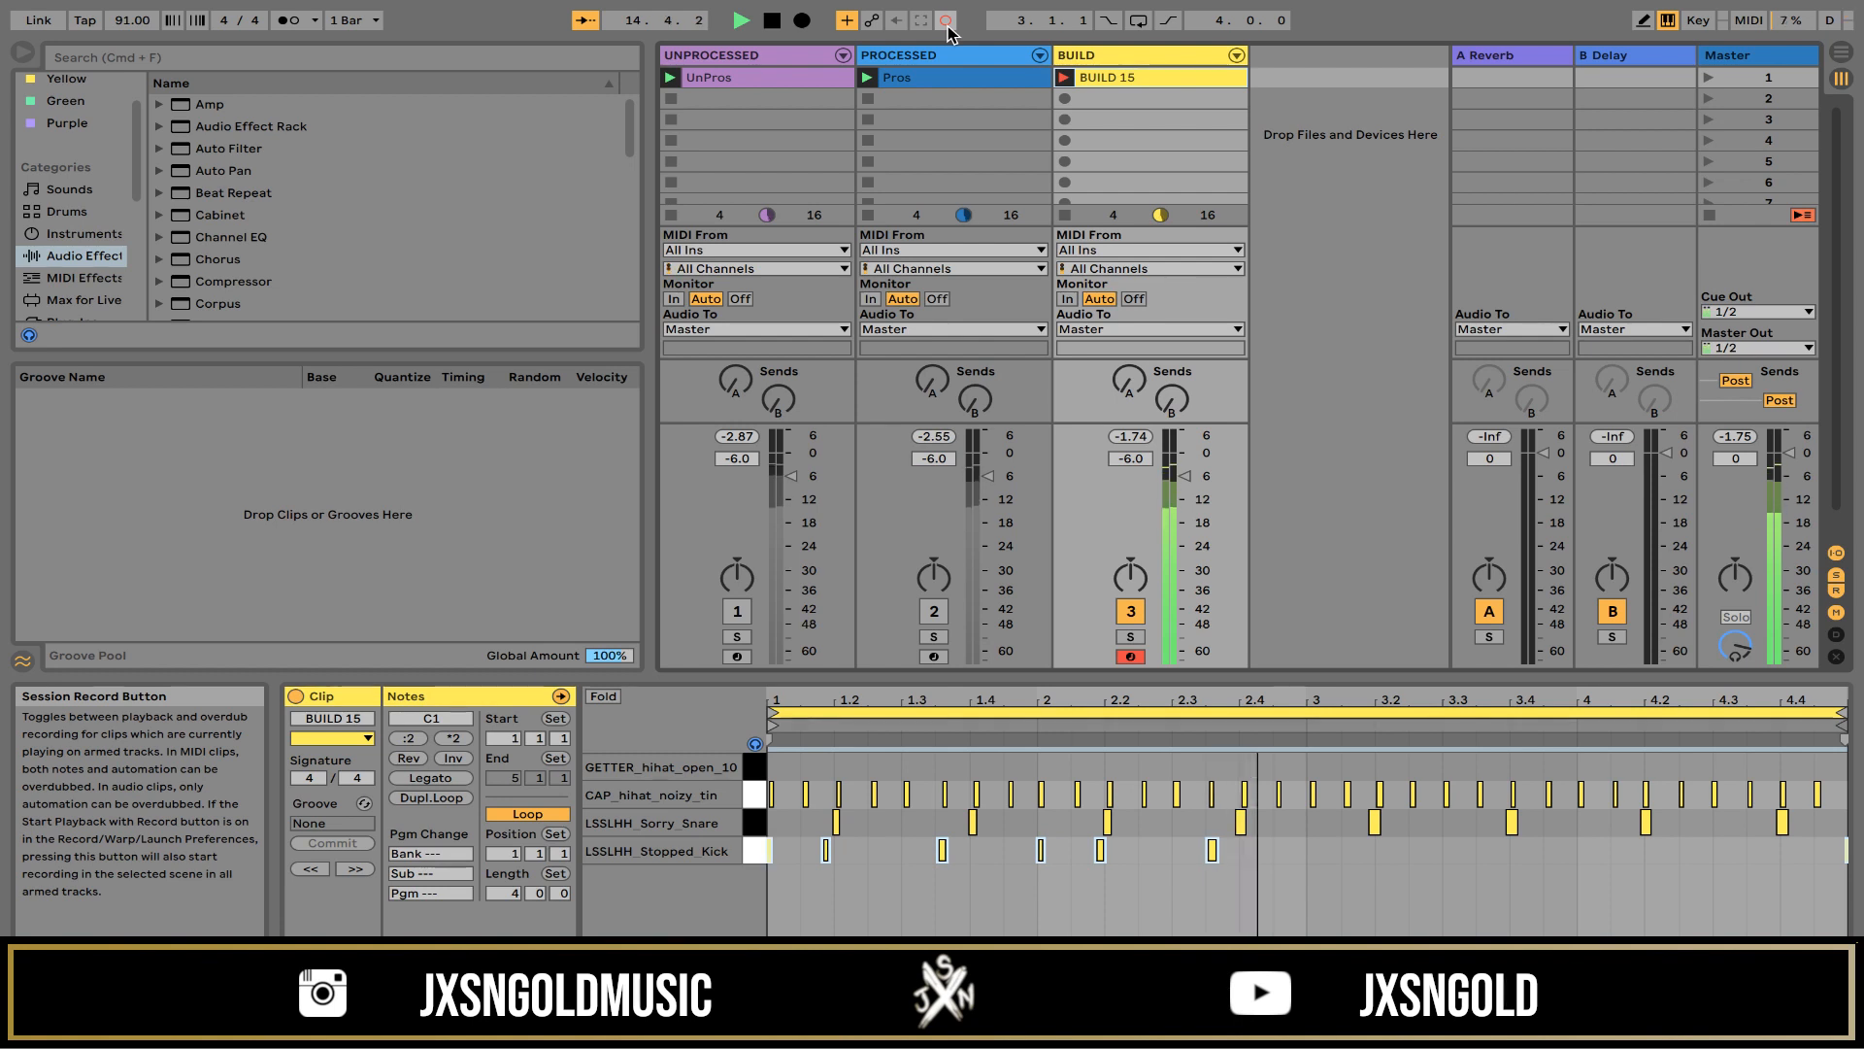
pyautogui.press('a')
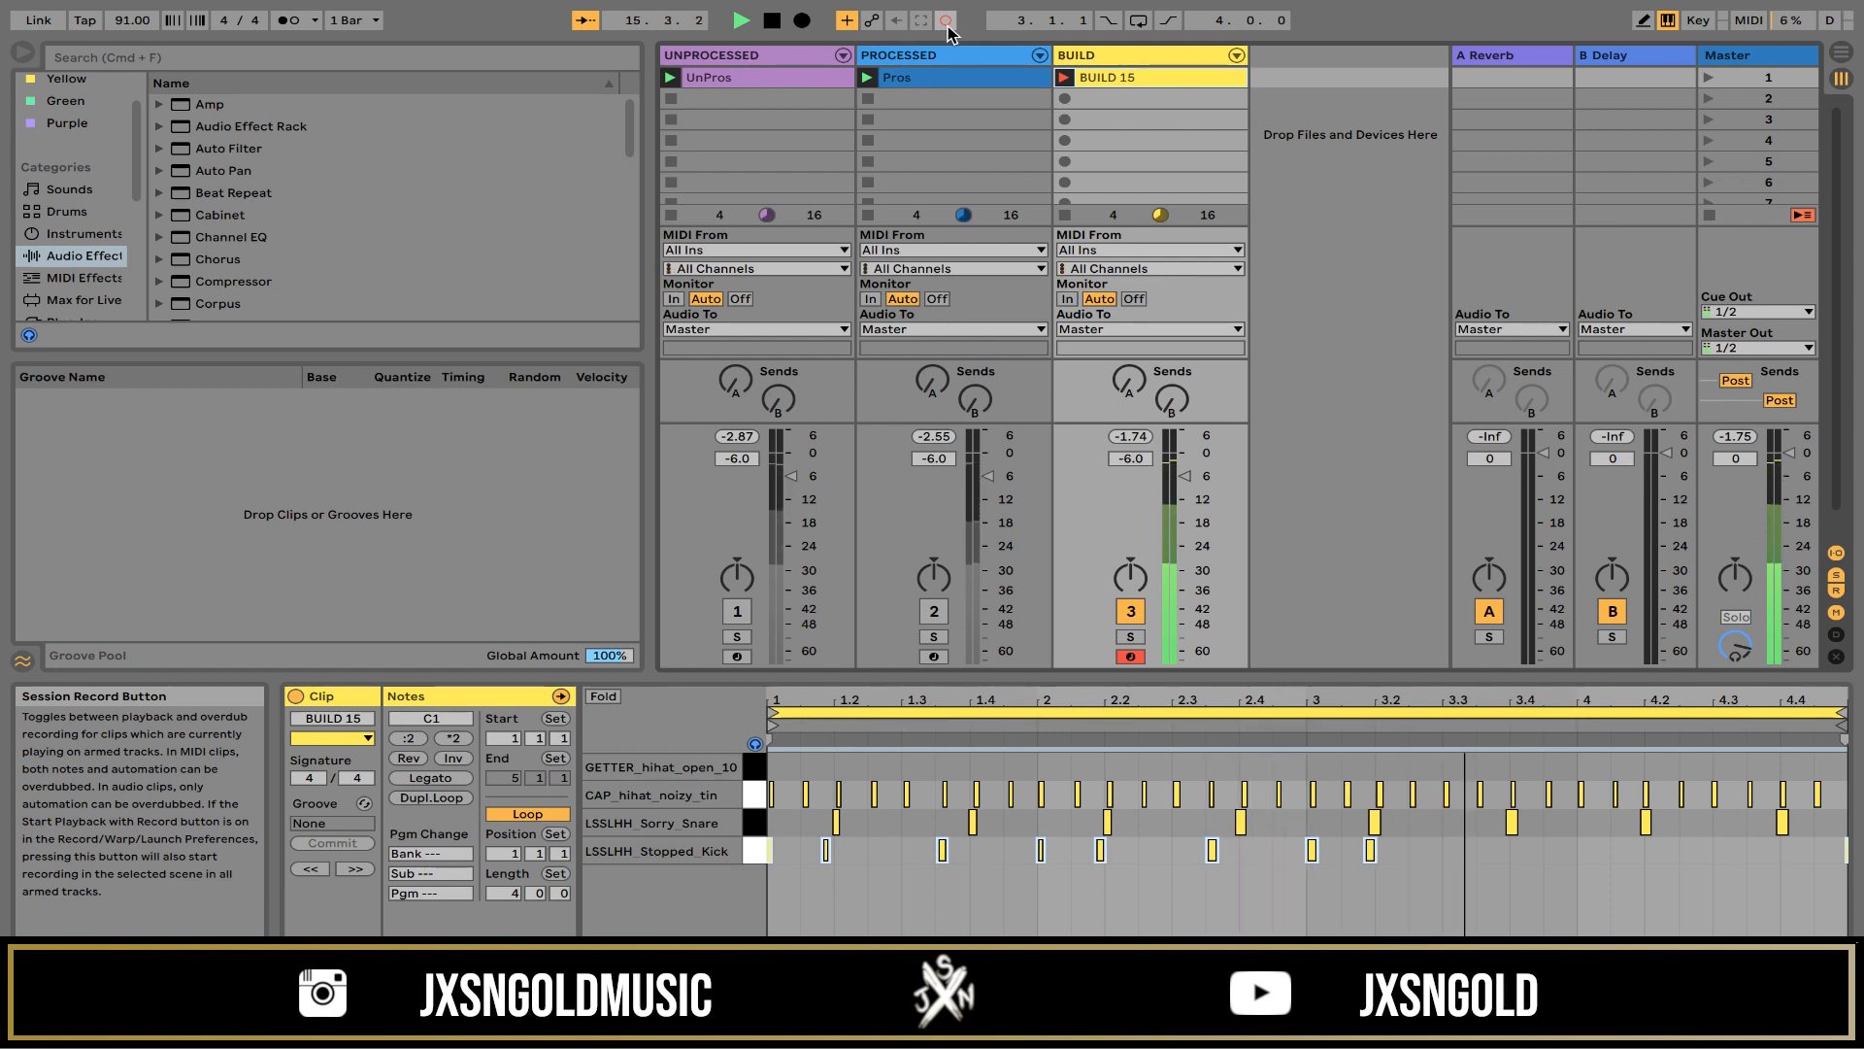
pyautogui.press('a')
pyautogui.press('a')
pyautogui.press('a')
pyautogui.press('a')
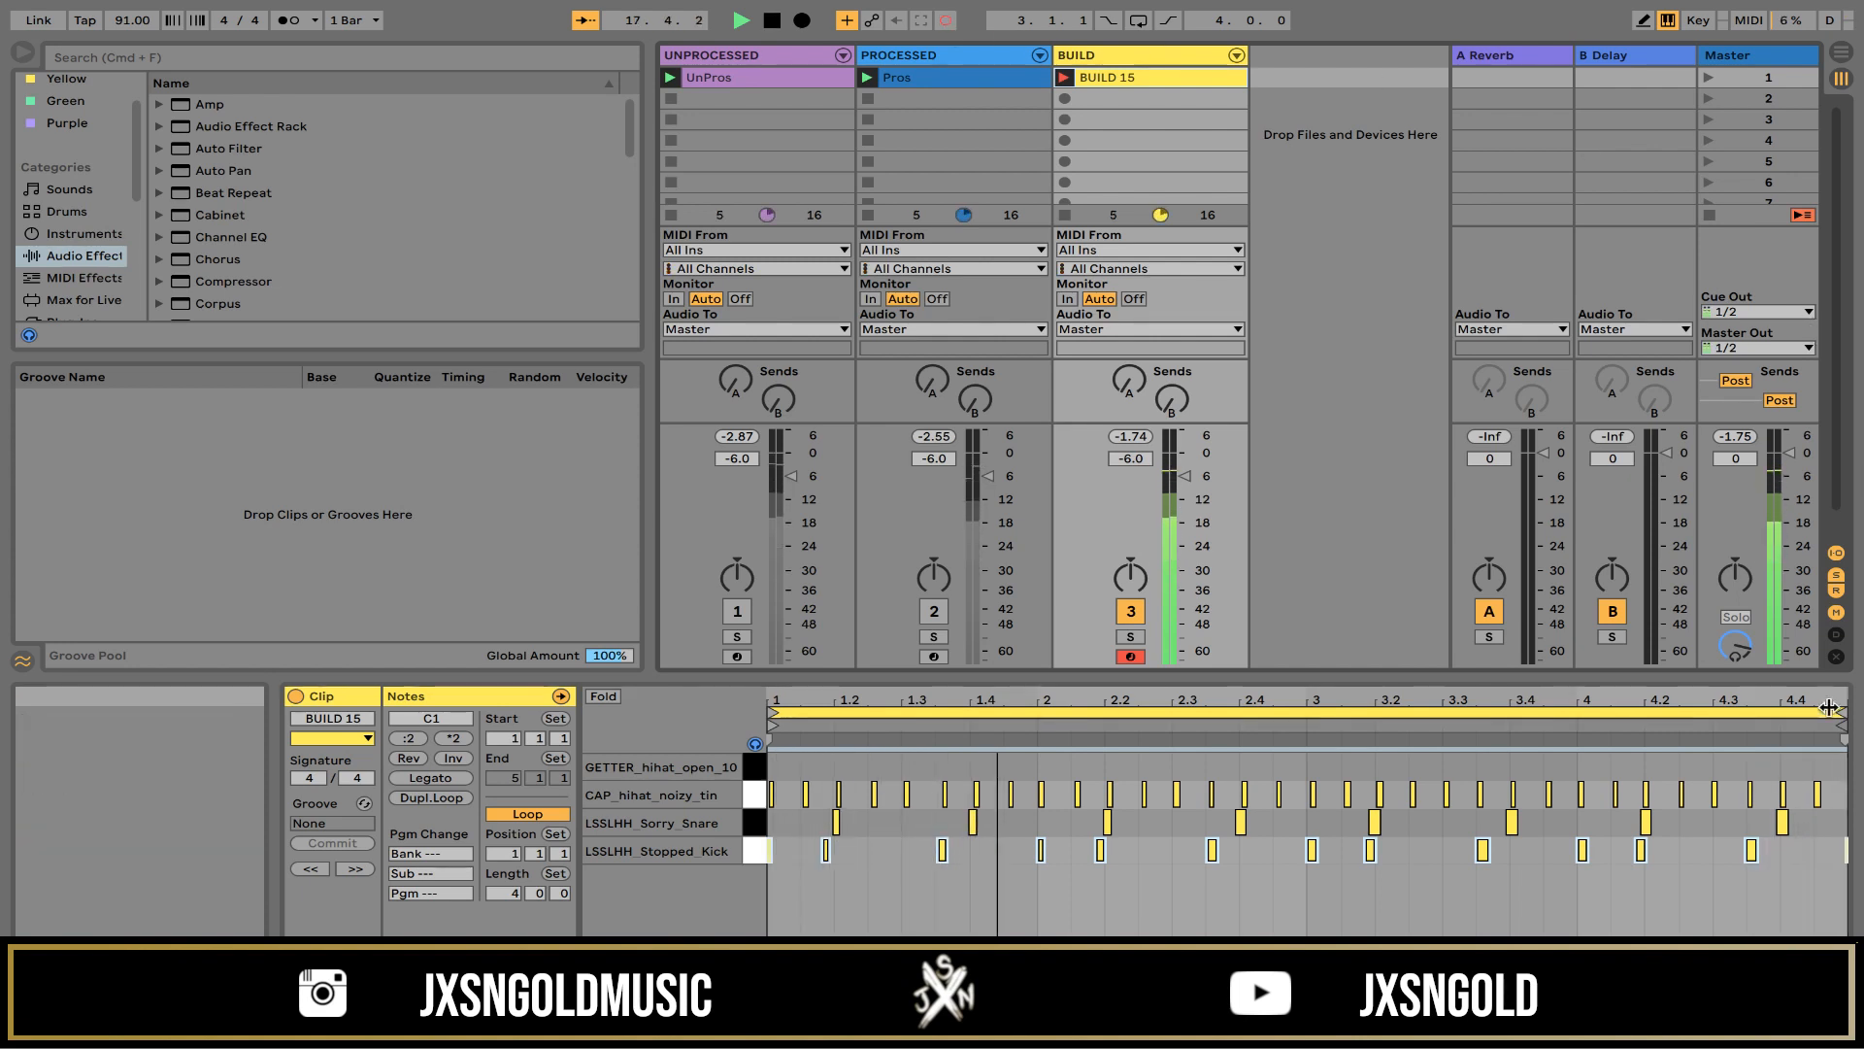
# Step: Delete the stray kick note at the very end of the loop and add a kick note midway between beats 3.4 and 4
pyautogui.press('Delete')
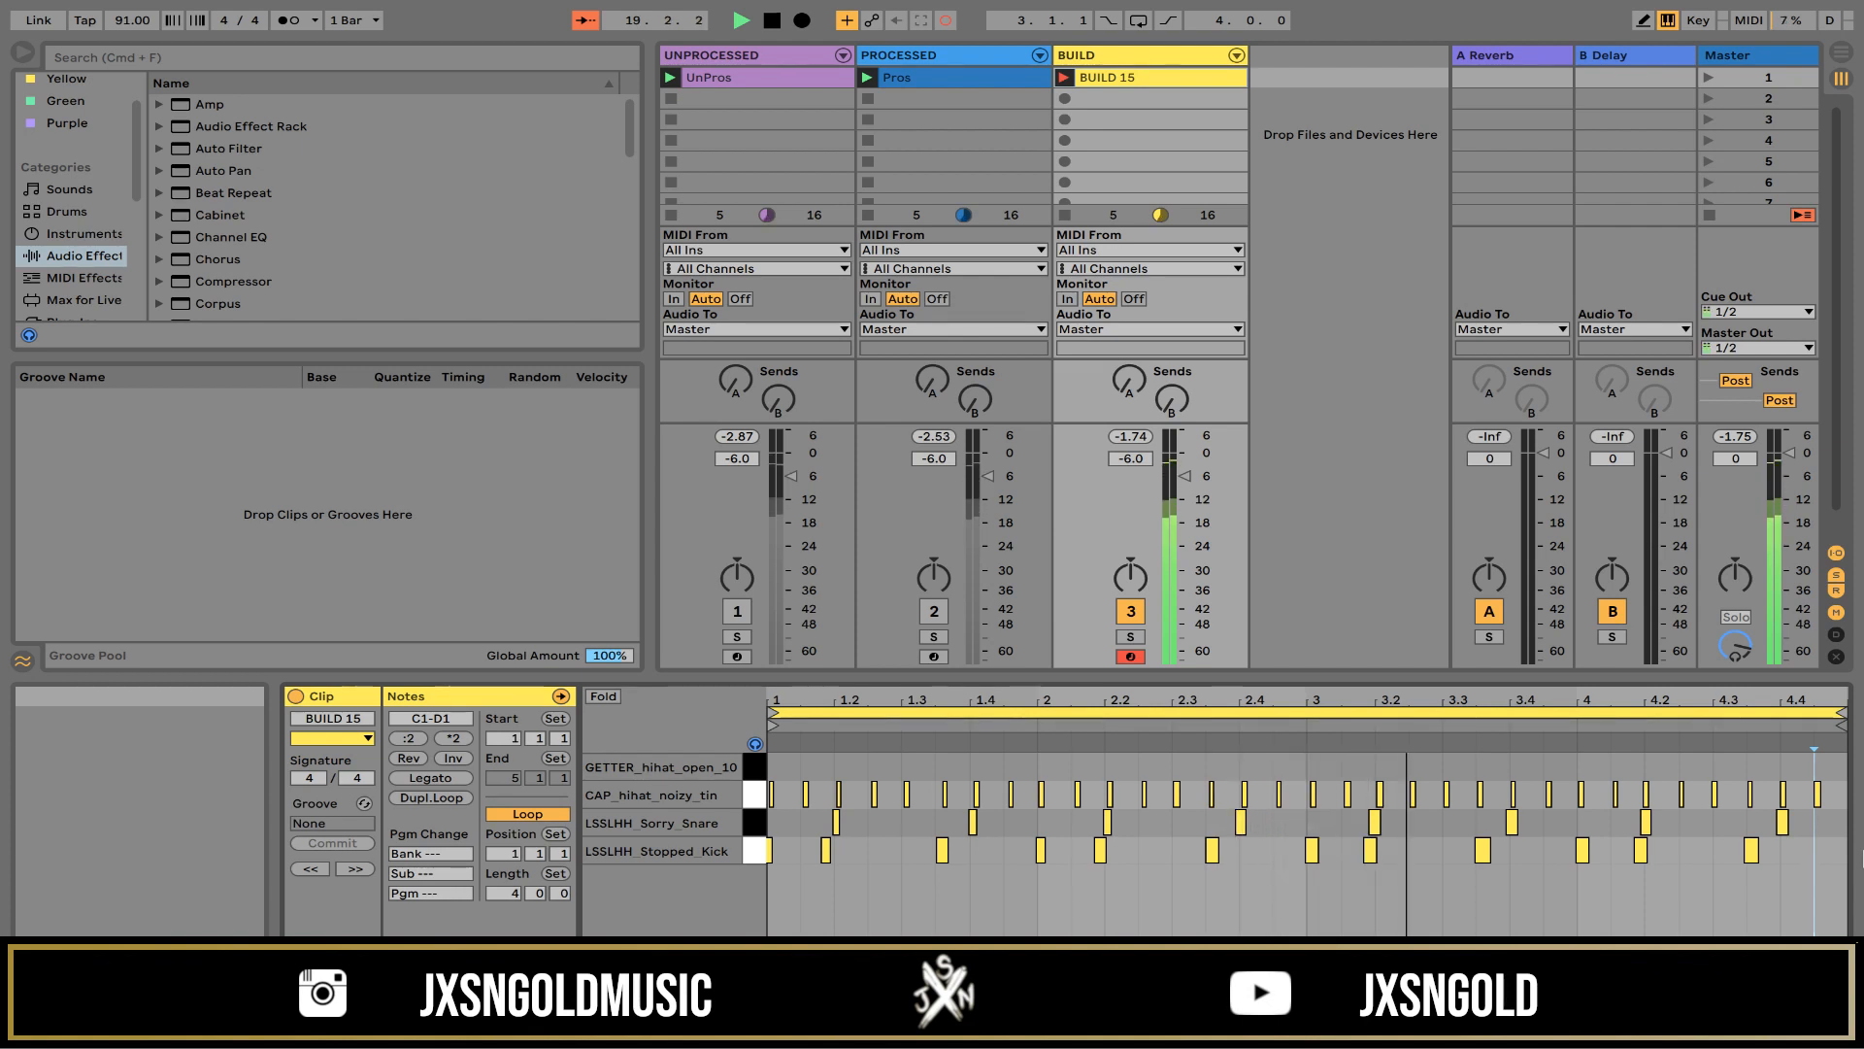
pyautogui.doubleClick(1546, 850)
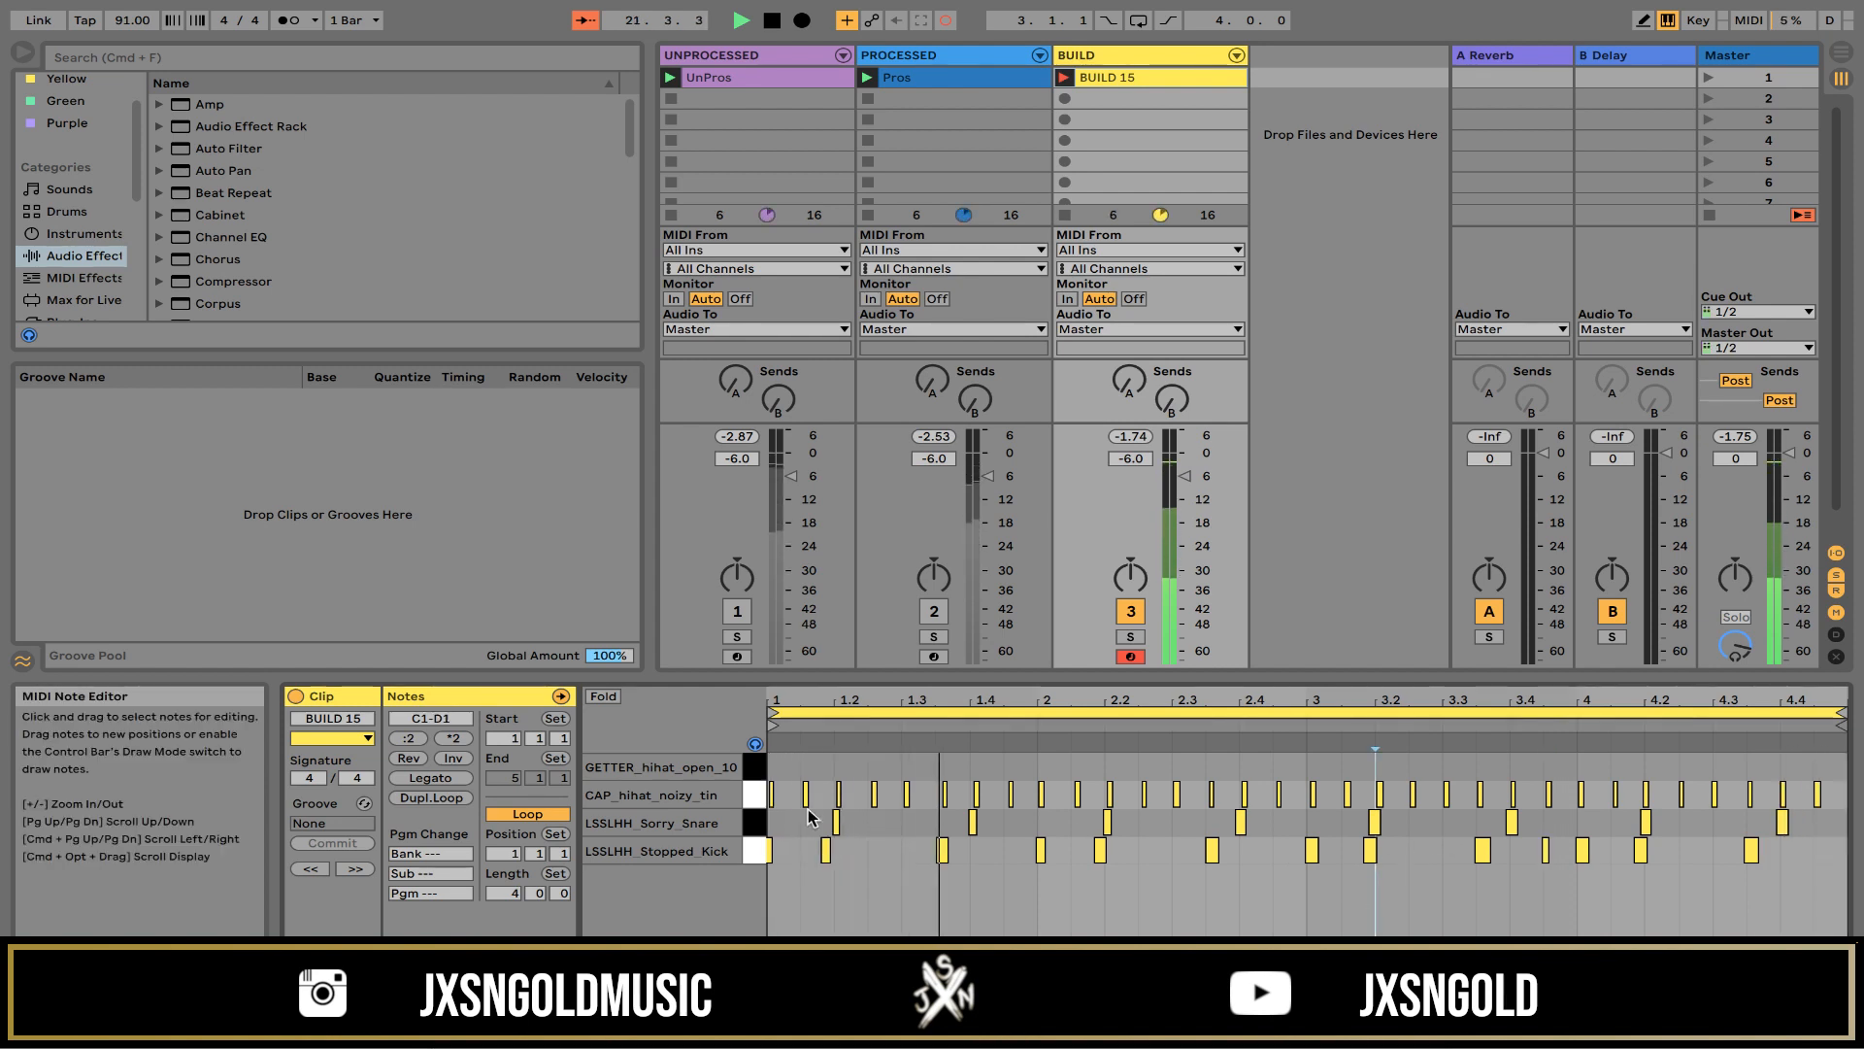
# Step: Align the first kick note with the start of bar 1 and replace it with a shorter note there
pyautogui.click(772, 851)
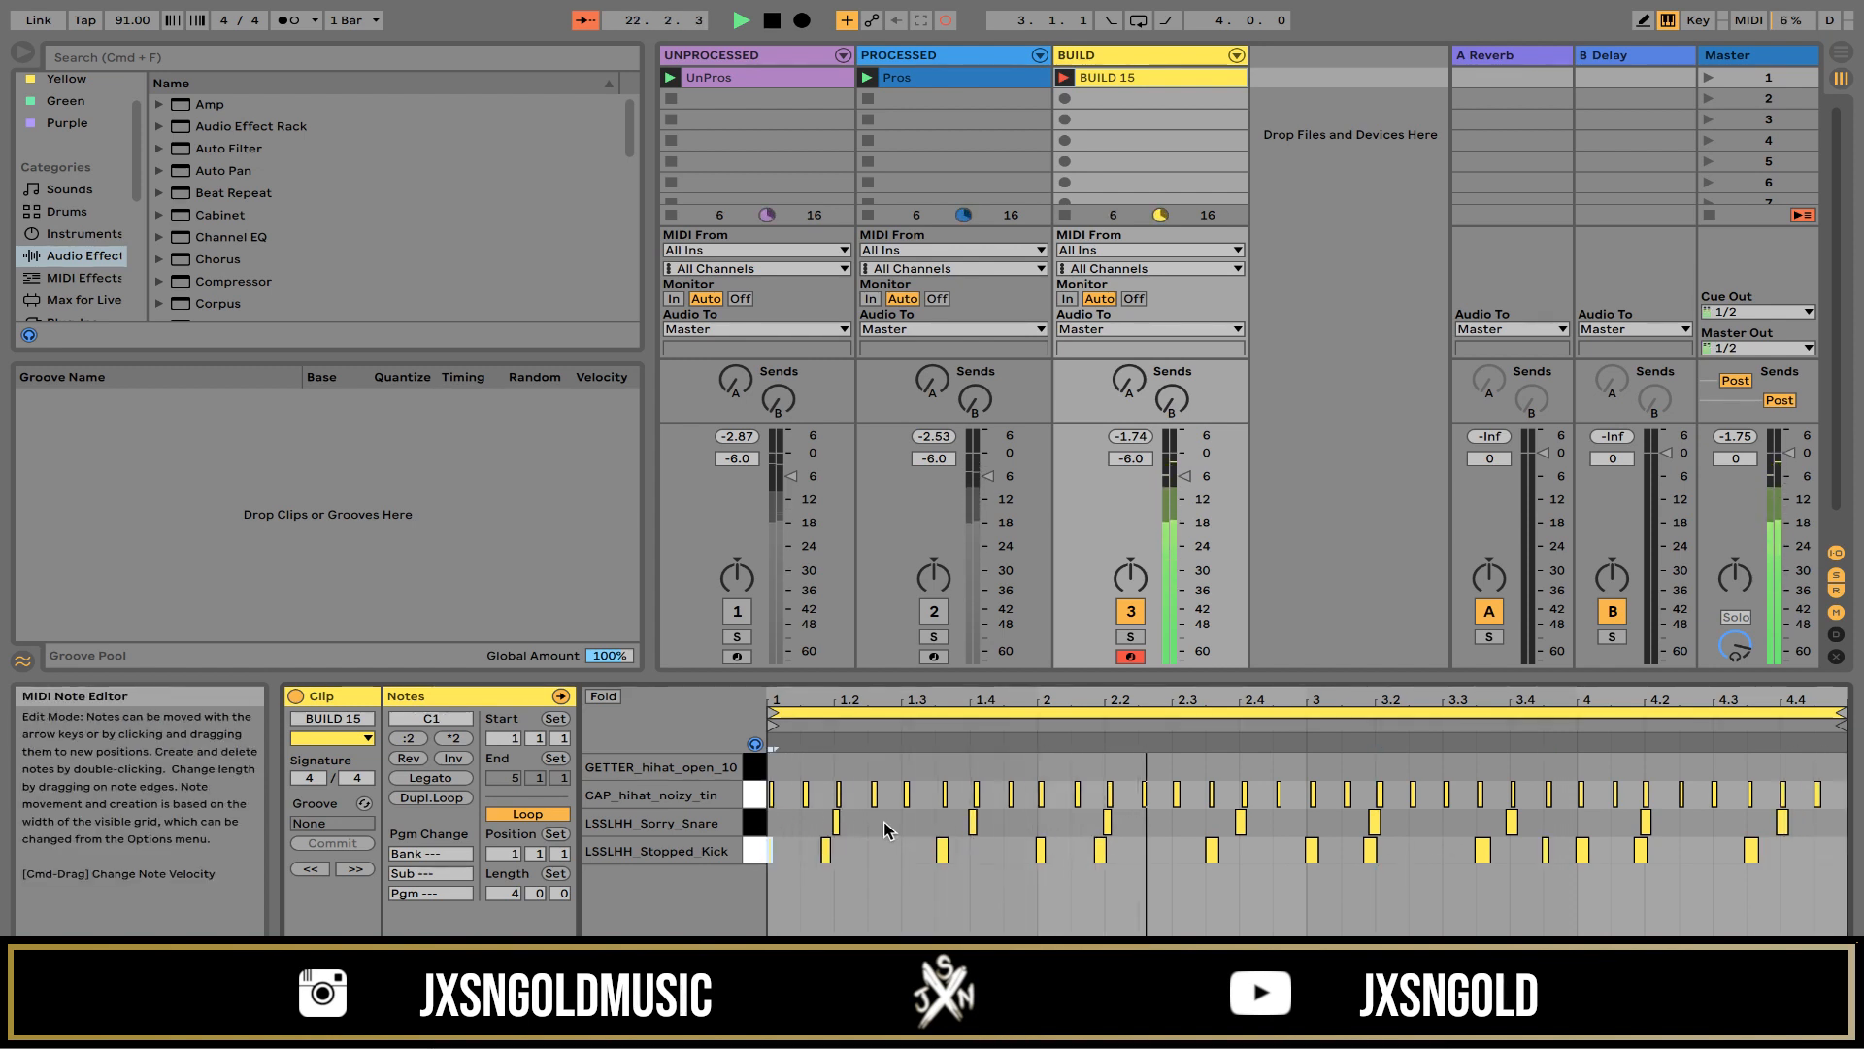
pyautogui.moveTo(768, 695); pyautogui.dragTo(768, 753)
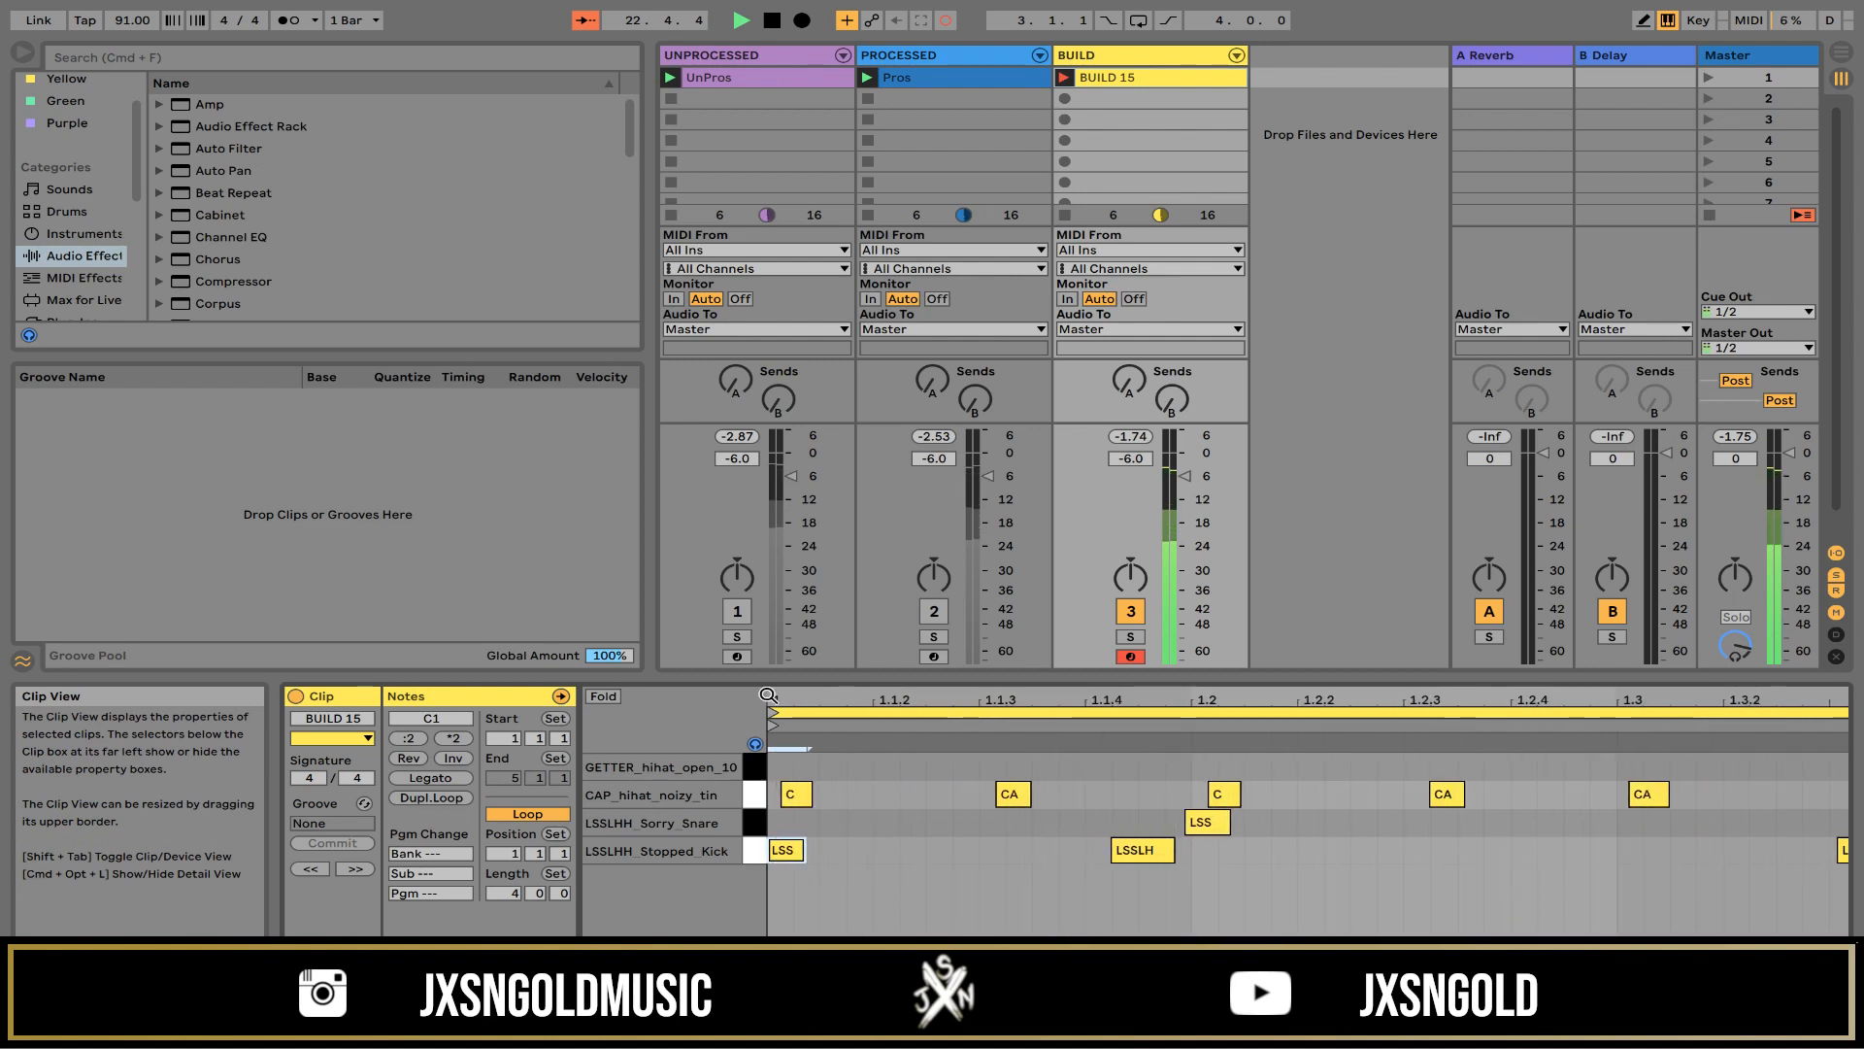
pyautogui.click(821, 853)
pyautogui.moveTo(778, 854); pyautogui.dragTo(780, 856)
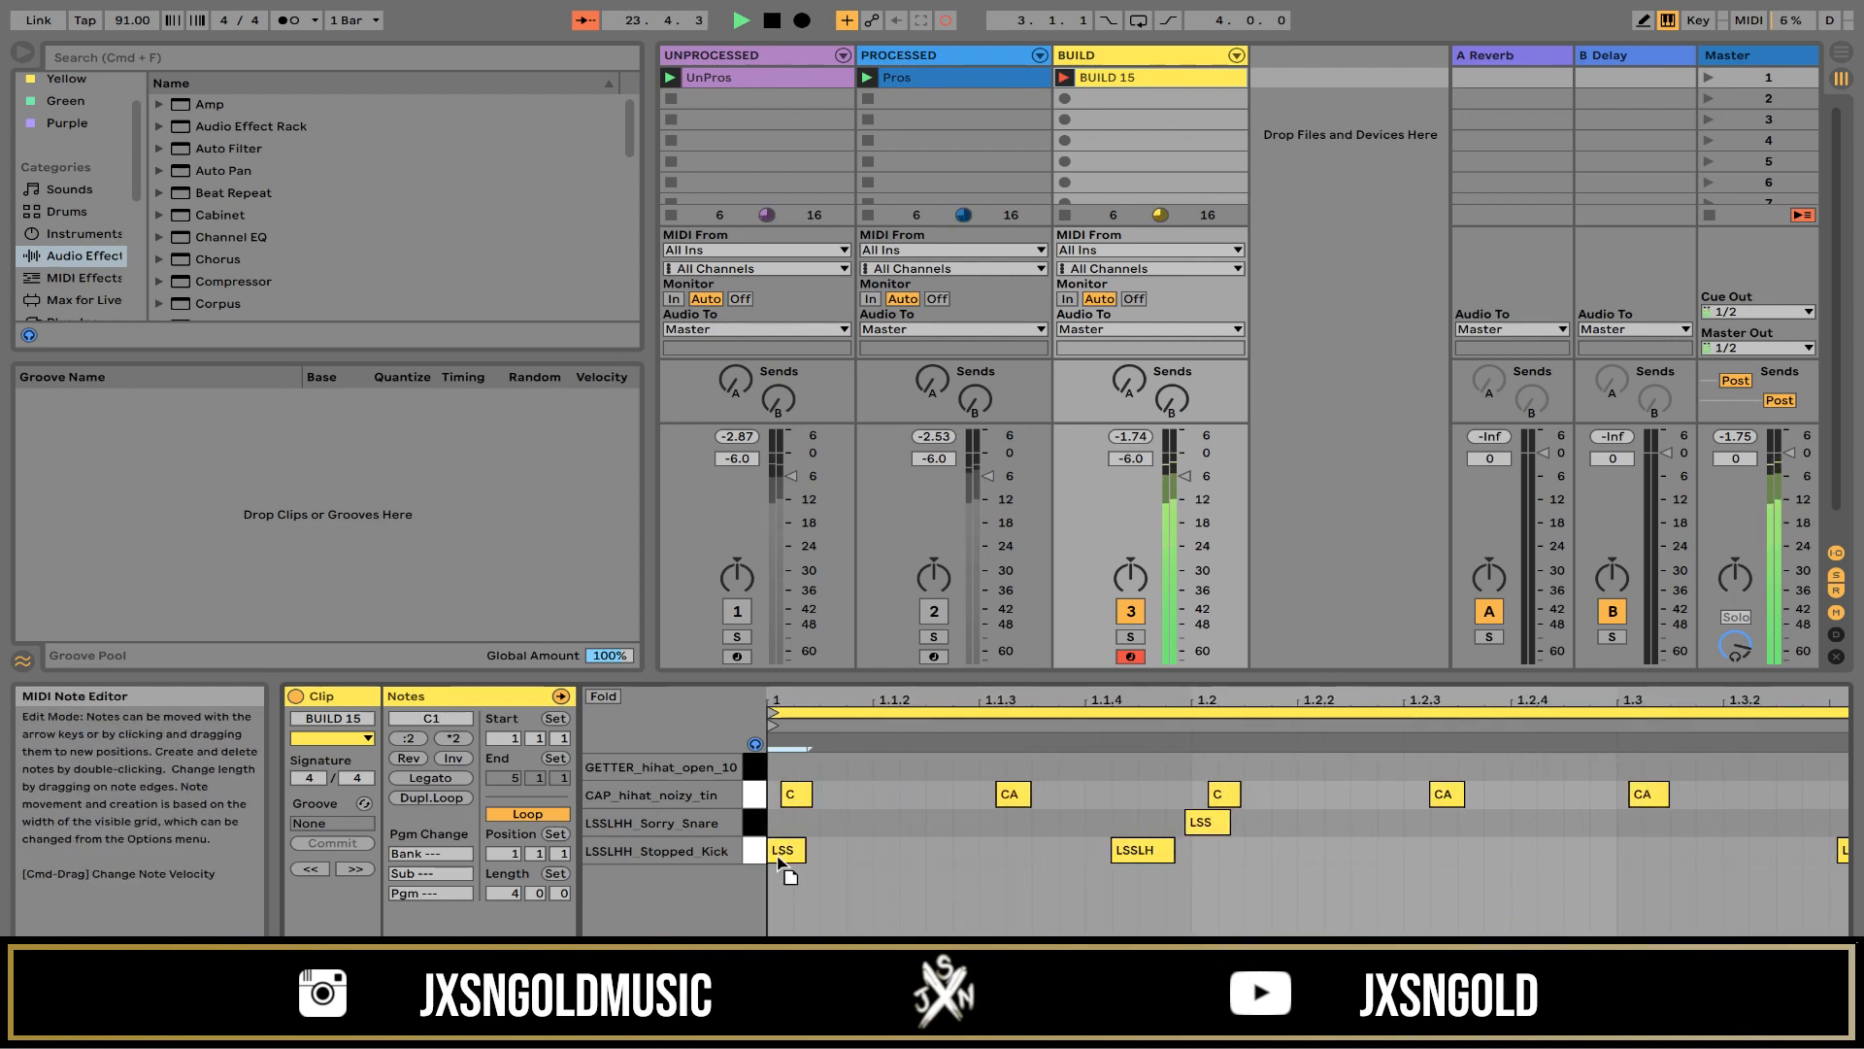
pyautogui.doubleClick(781, 854)
pyautogui.doubleClick(781, 854)
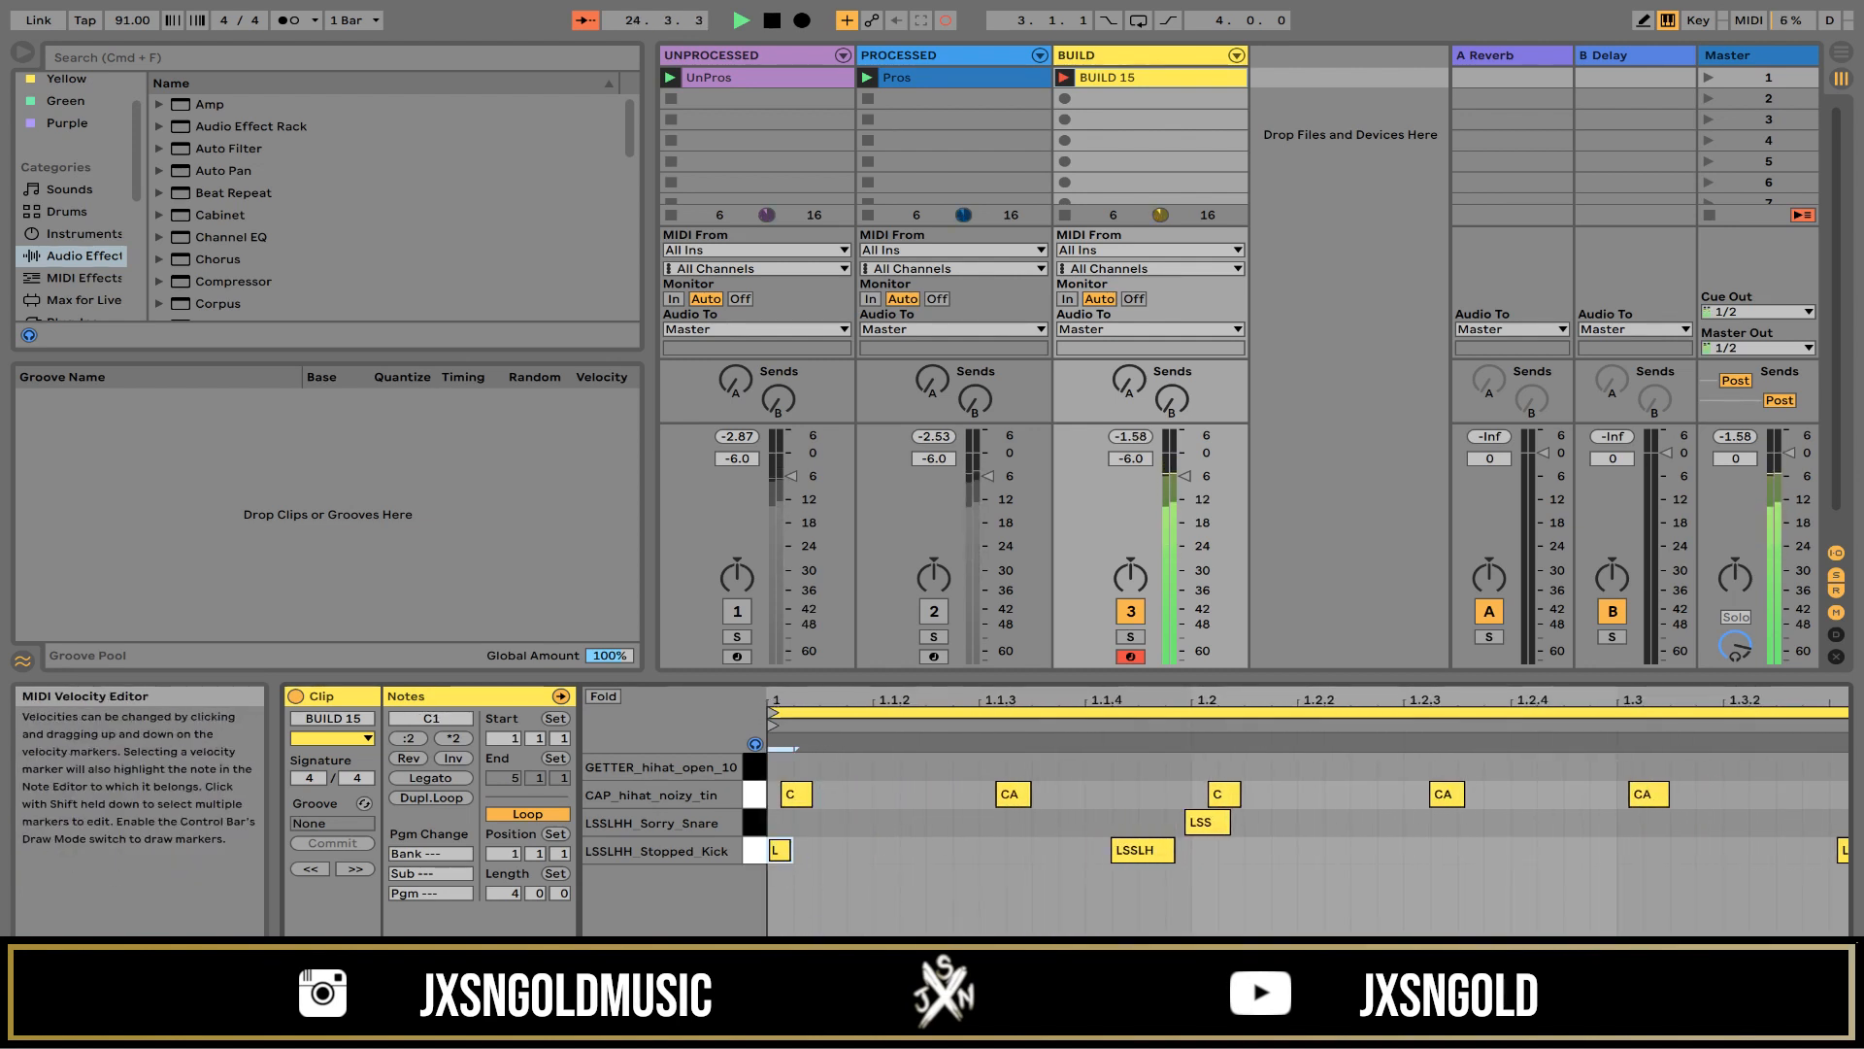
# Step: Shift the LSSLHH_Stopped_Kick note near beat 3.2 slightly later so it starts almost on the beat, behind the snare
pyautogui.moveTo(977, 697); pyautogui.dragTo(977, 646)
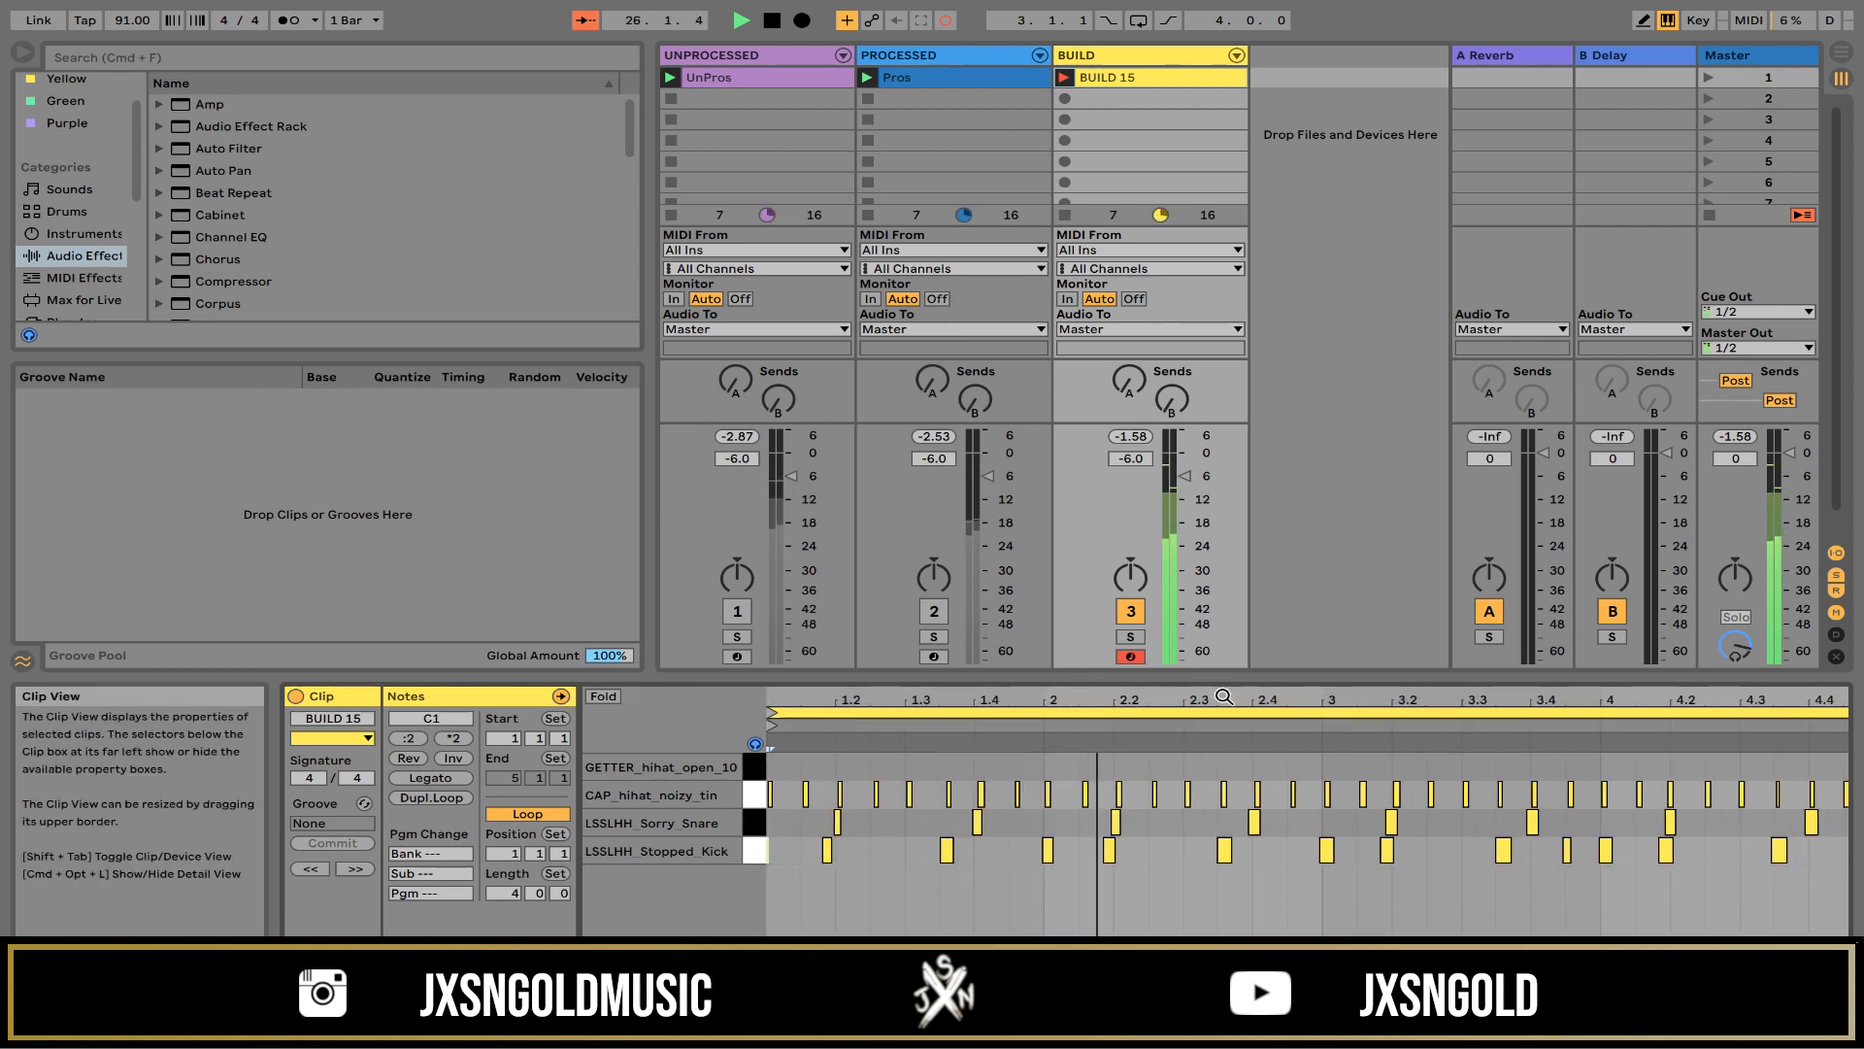
pyautogui.moveTo(1327, 699); pyautogui.dragTo(1459, 705)
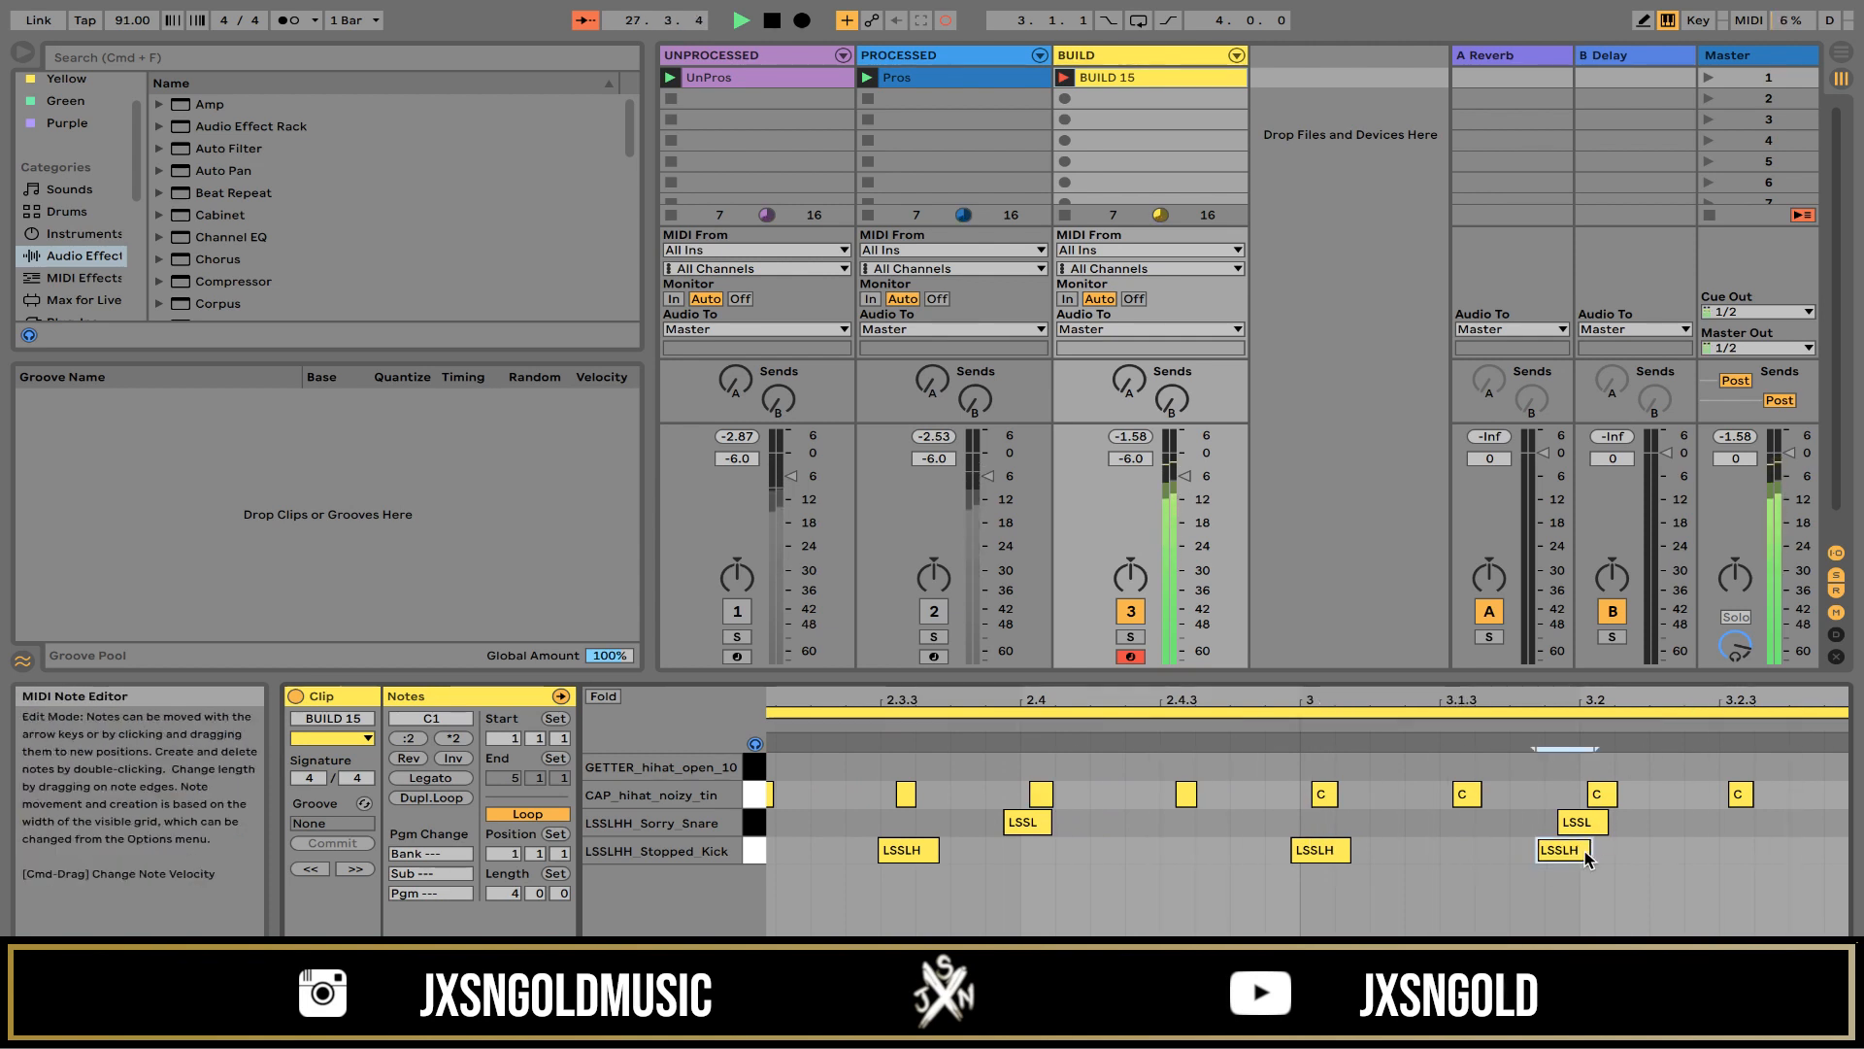
pyautogui.moveTo(1579, 855); pyautogui.dragTo(1601, 855)
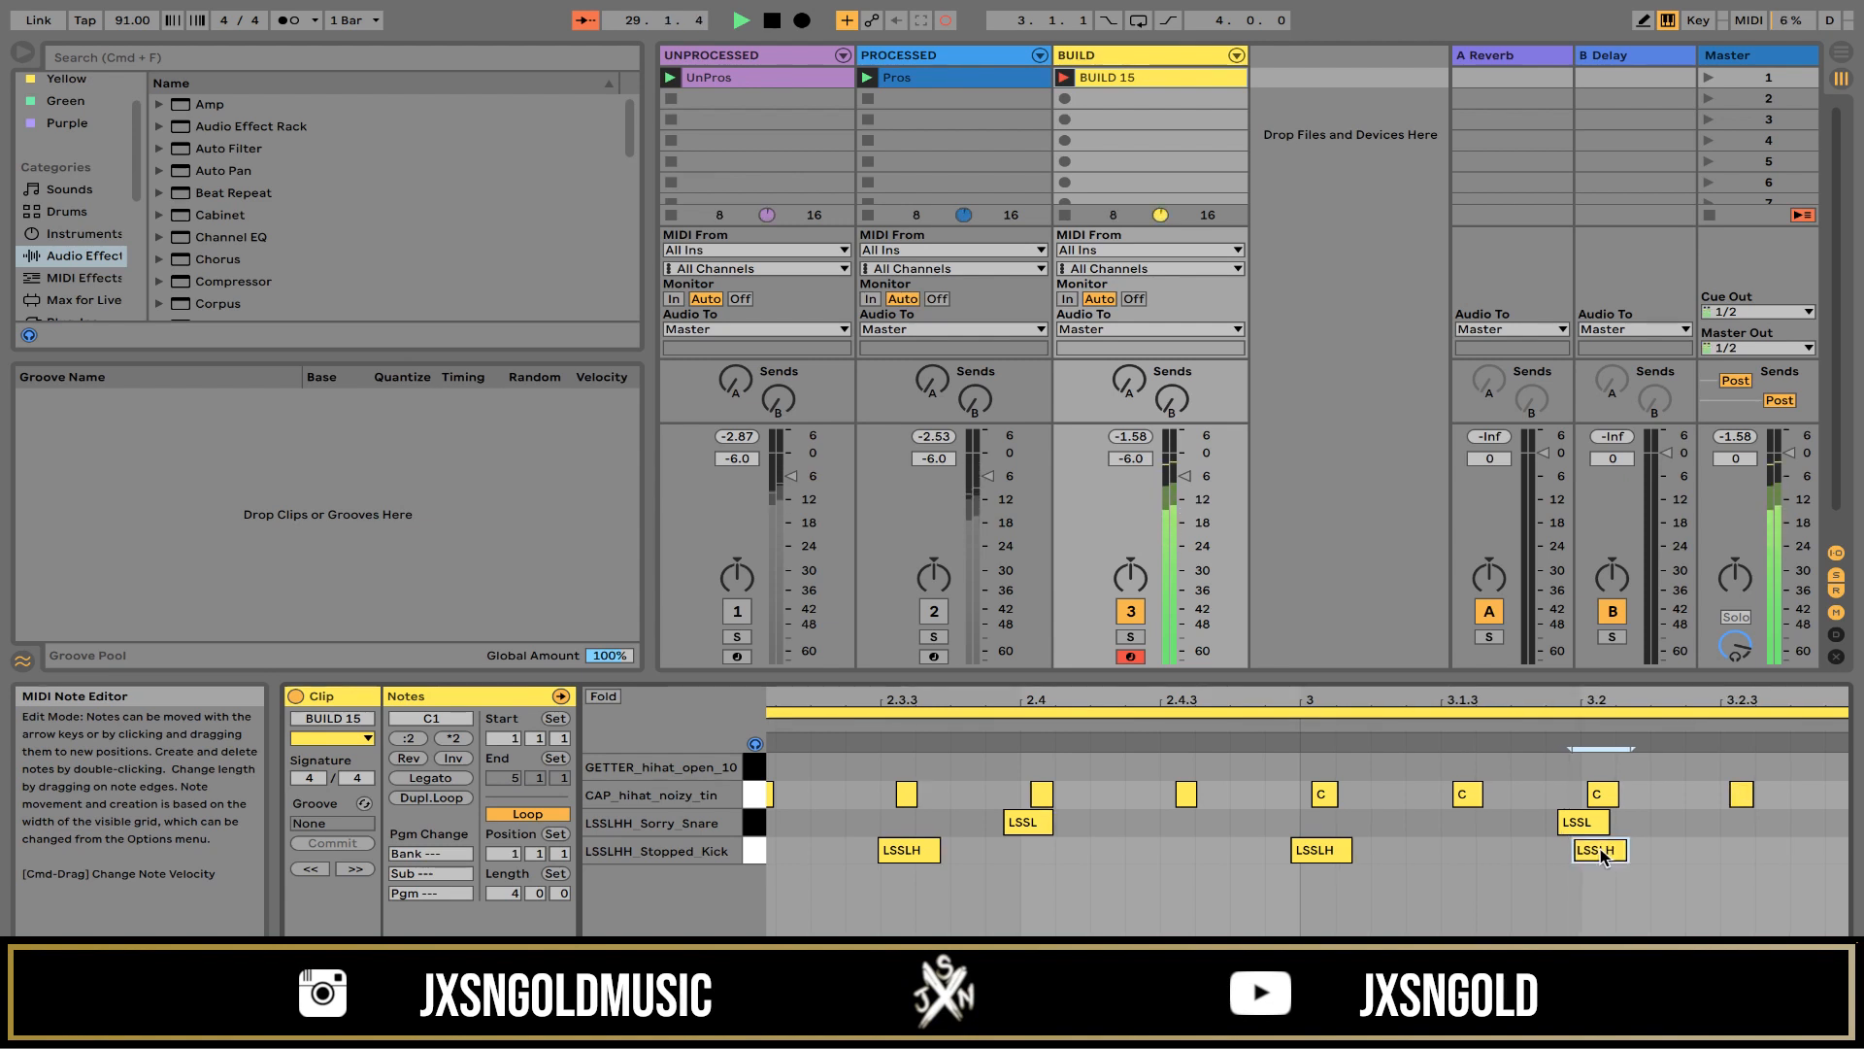
pyautogui.moveTo(1590, 698); pyautogui.dragTo(890, 593)
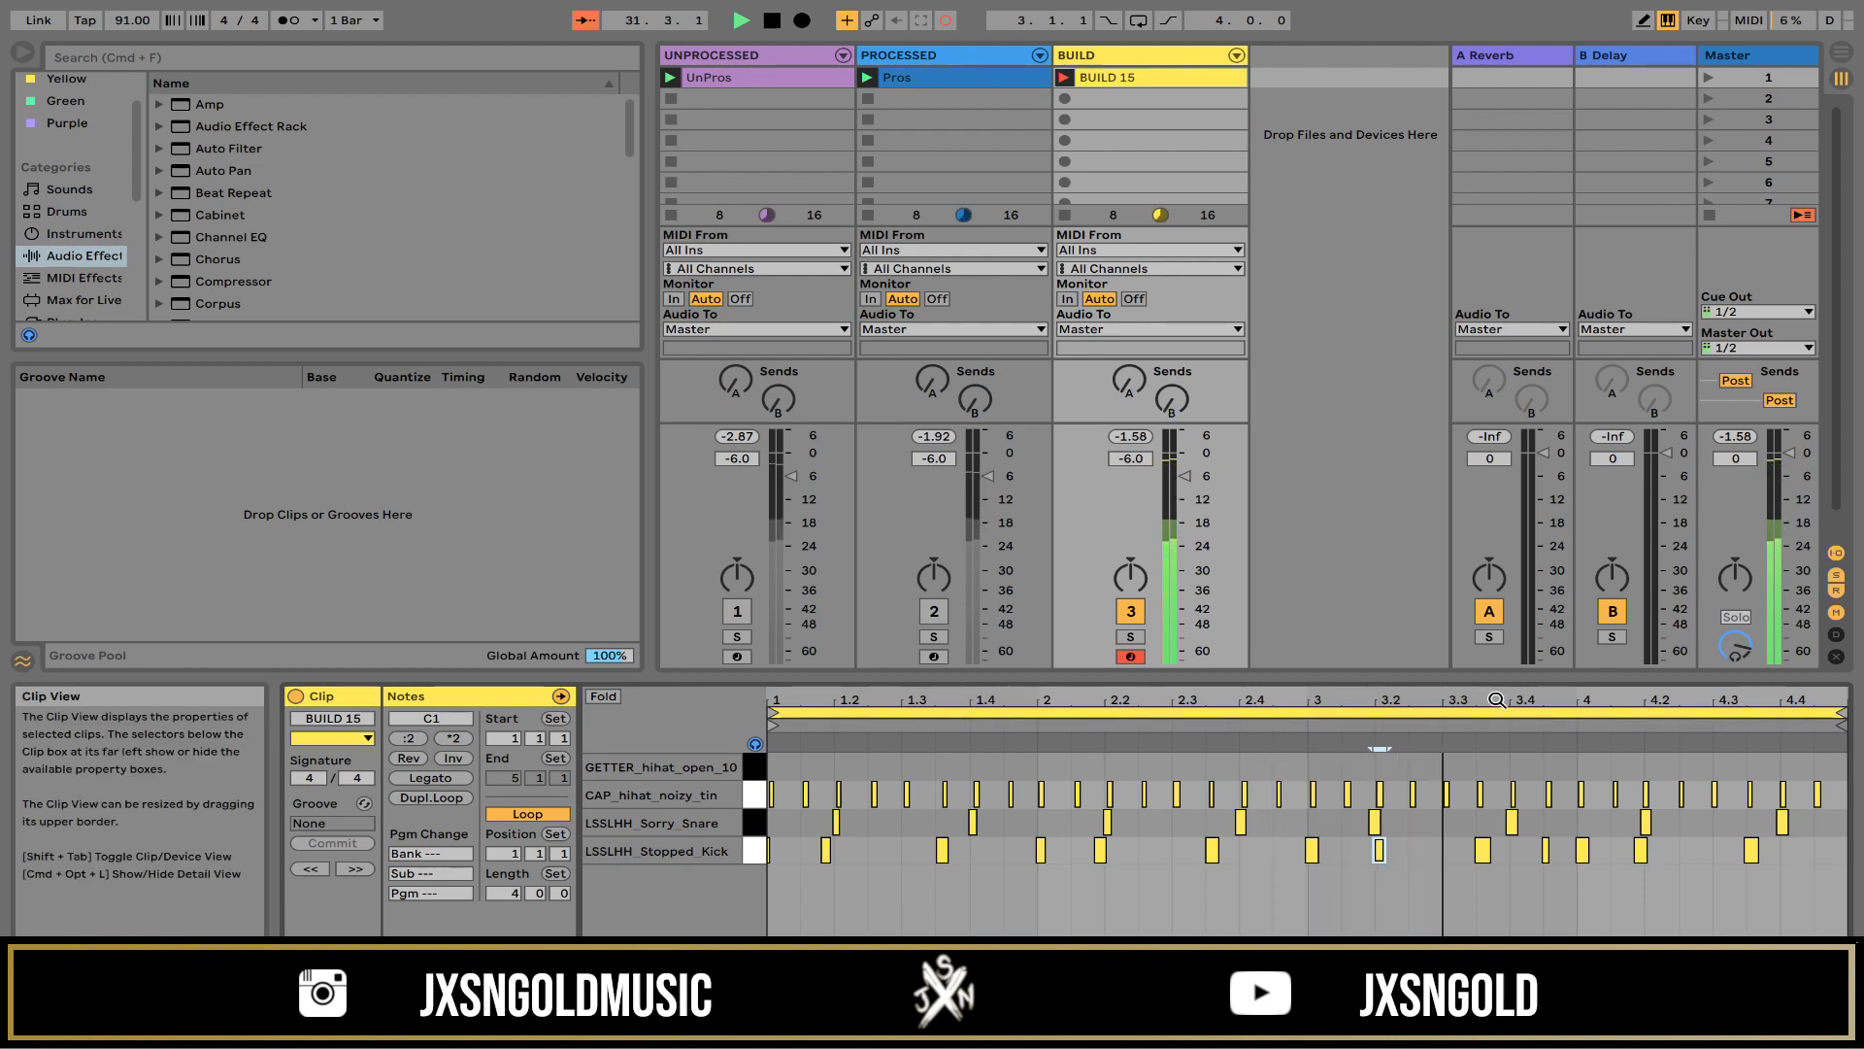
# Step: Fine-tune the kick note near beat 3.2 so it starts a little ahead of the overlapping snare note, and restart playback
pyautogui.moveTo(1368, 697); pyautogui.dragTo(1368, 797)
pyautogui.press('Left')
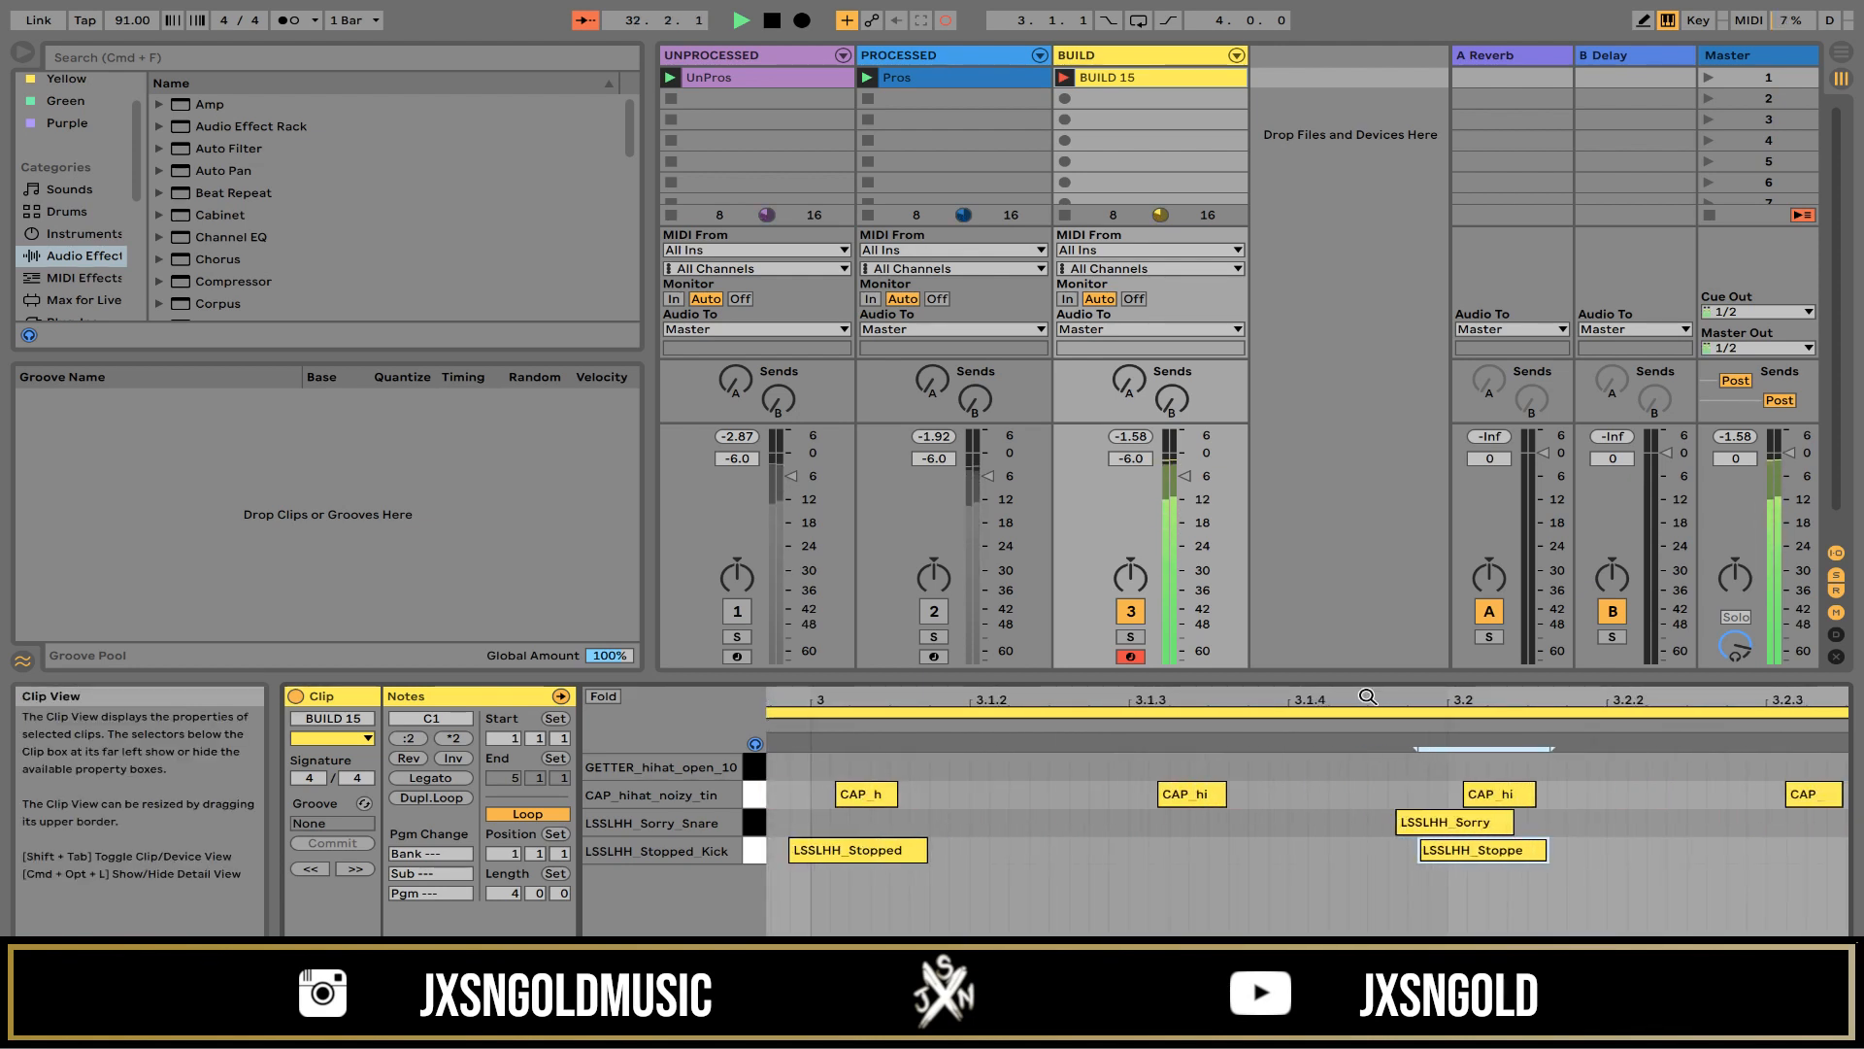
pyautogui.press('Right')
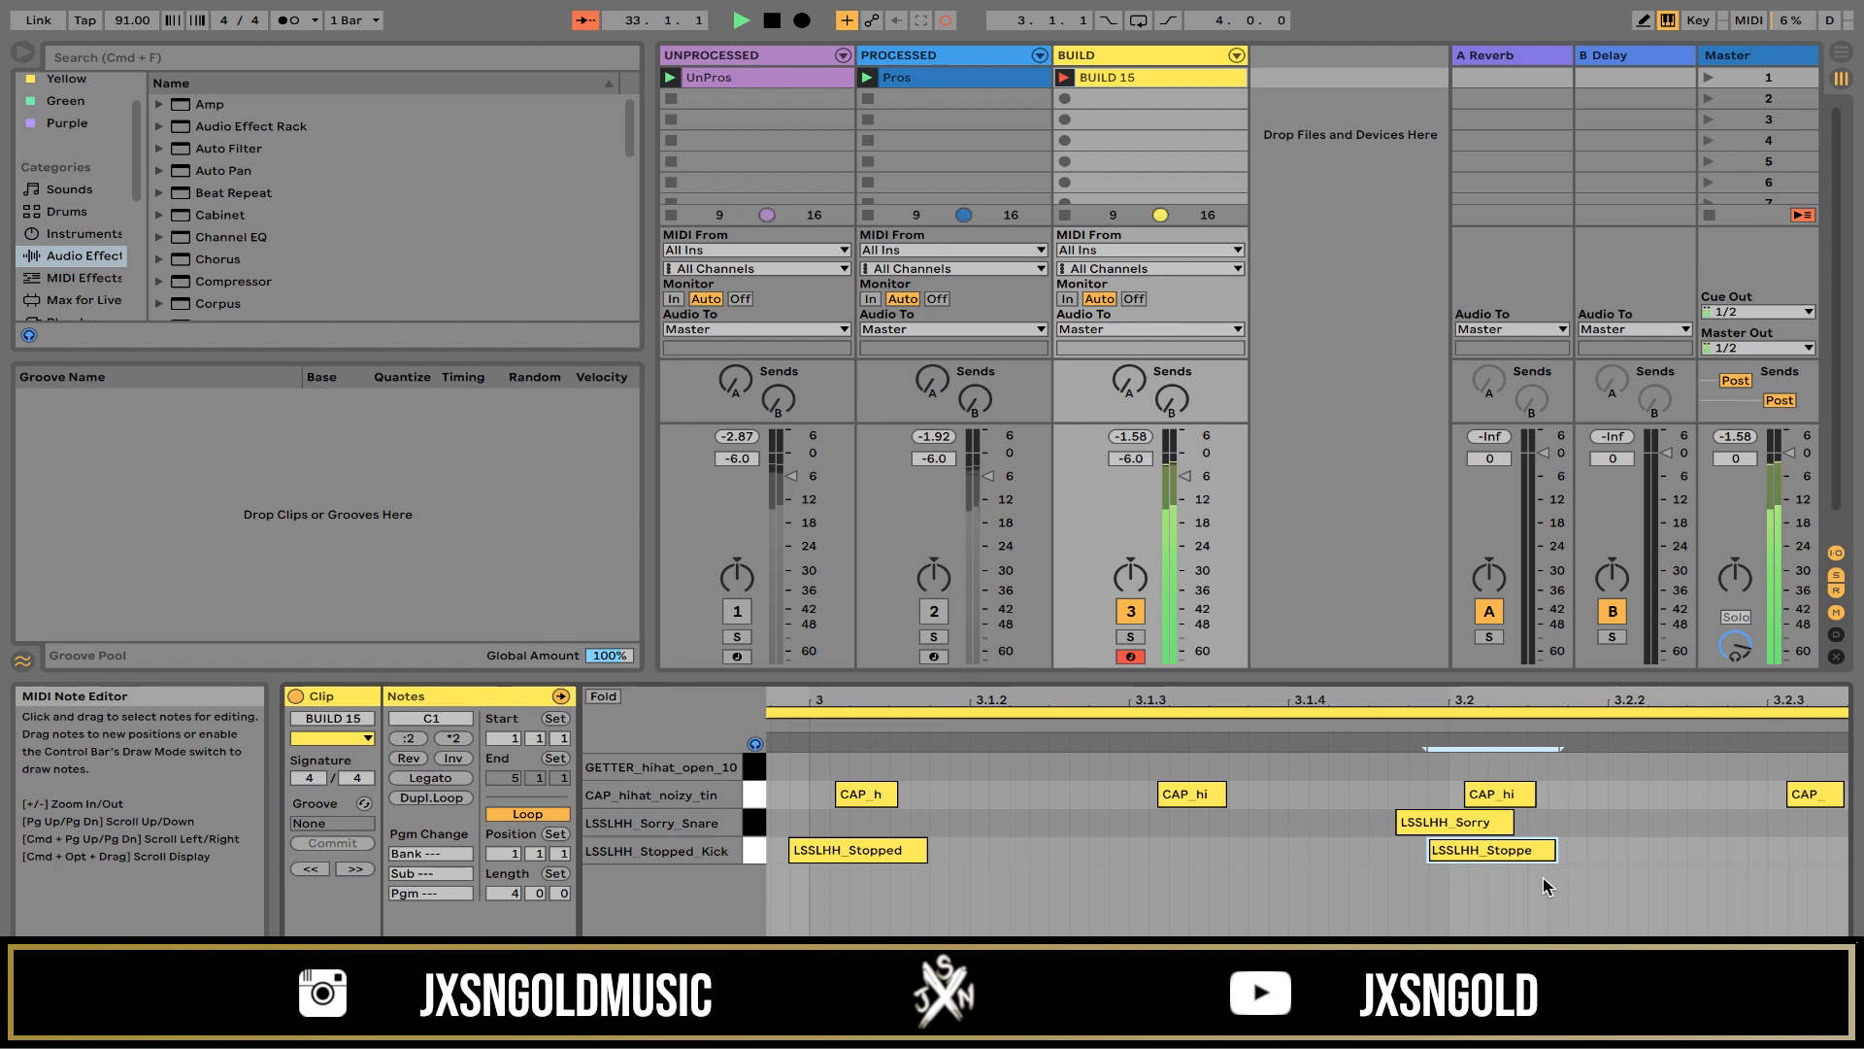
pyautogui.press('Left')
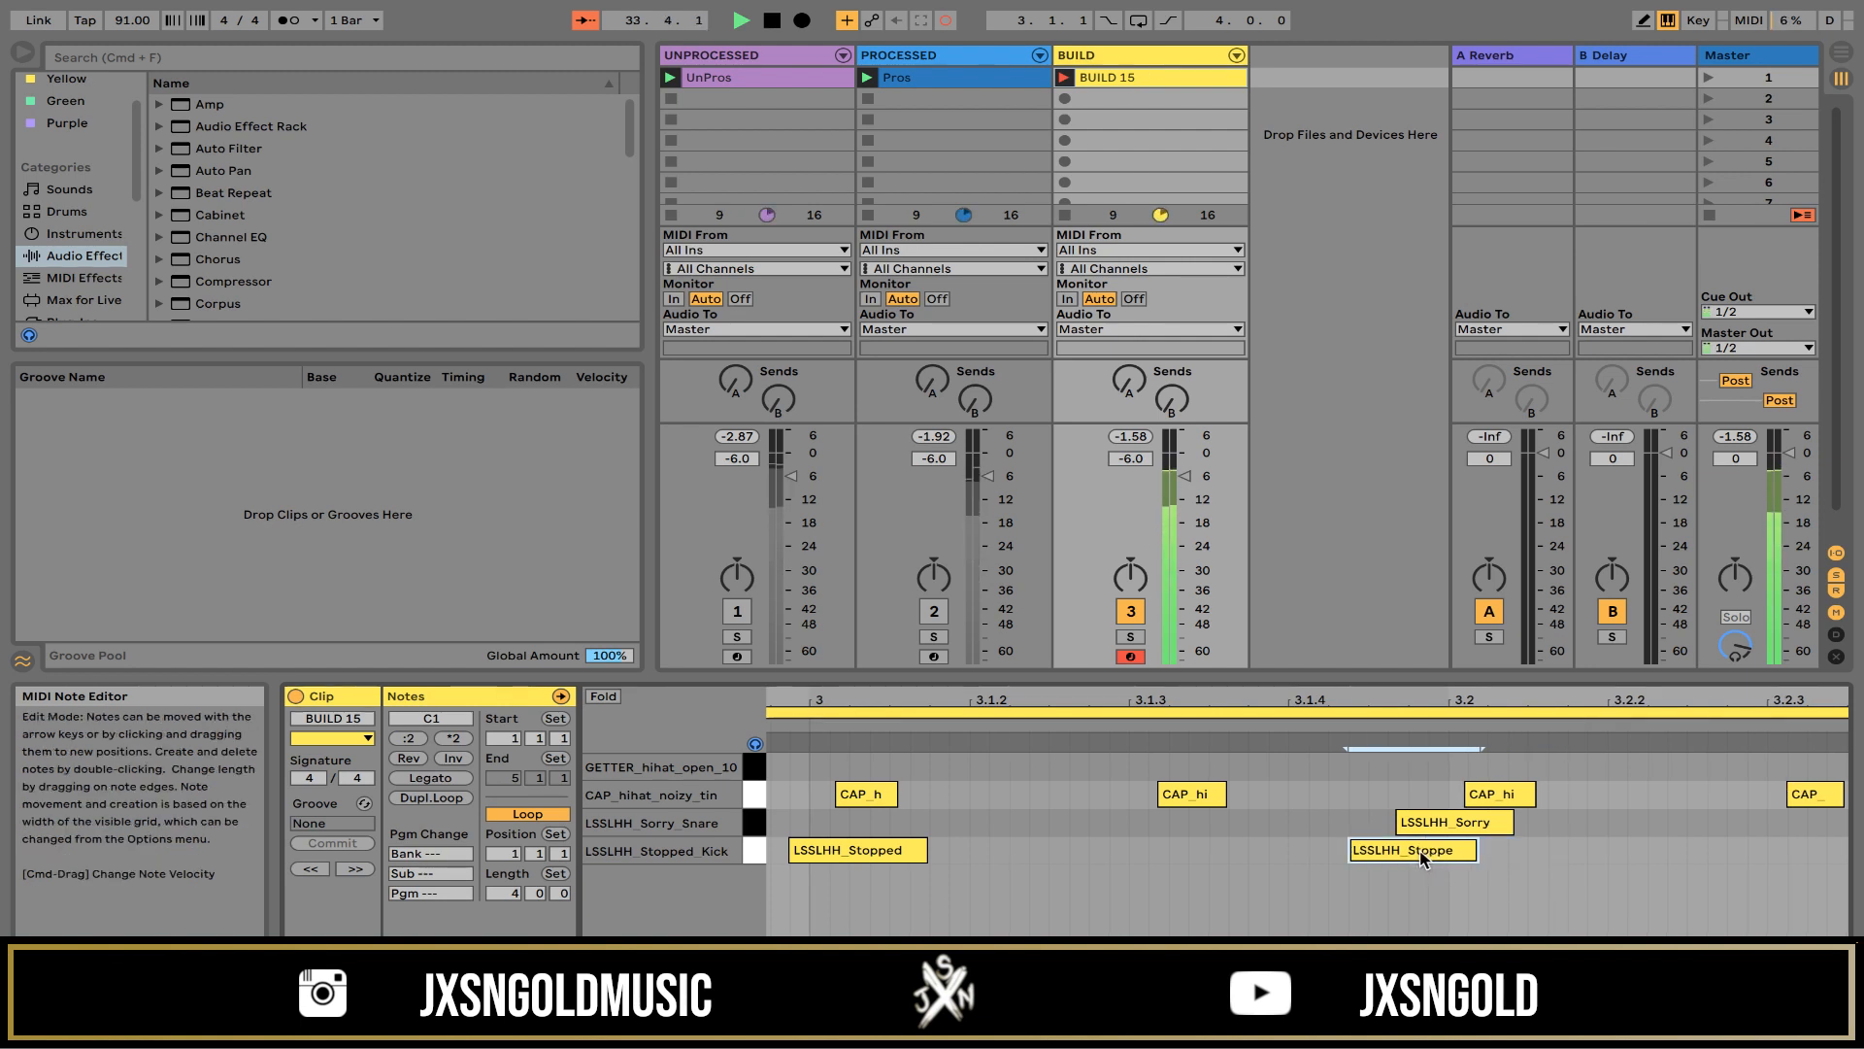
pyautogui.moveTo(1423, 850)
pyautogui.mouseDown()
pyautogui.moveTo(1438, 857)
pyautogui.moveTo(1406, 849)
pyautogui.mouseUp()
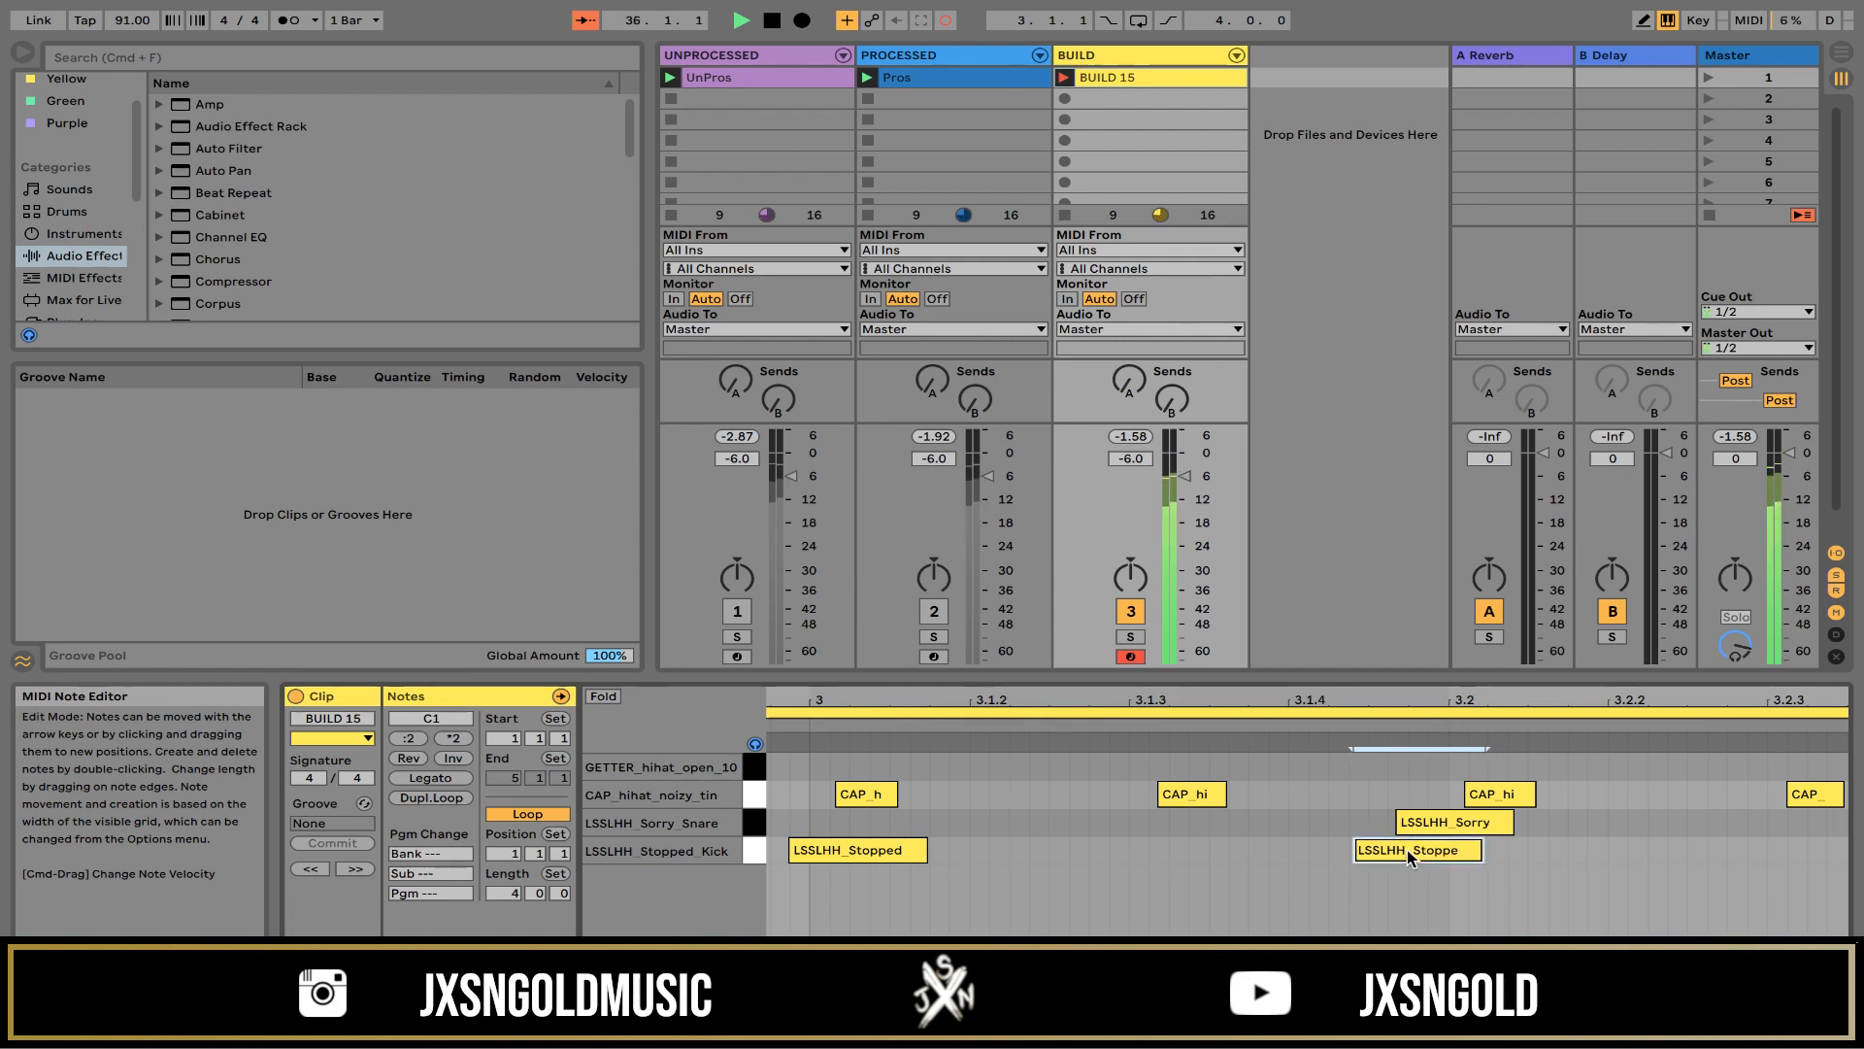
pyautogui.press('space')
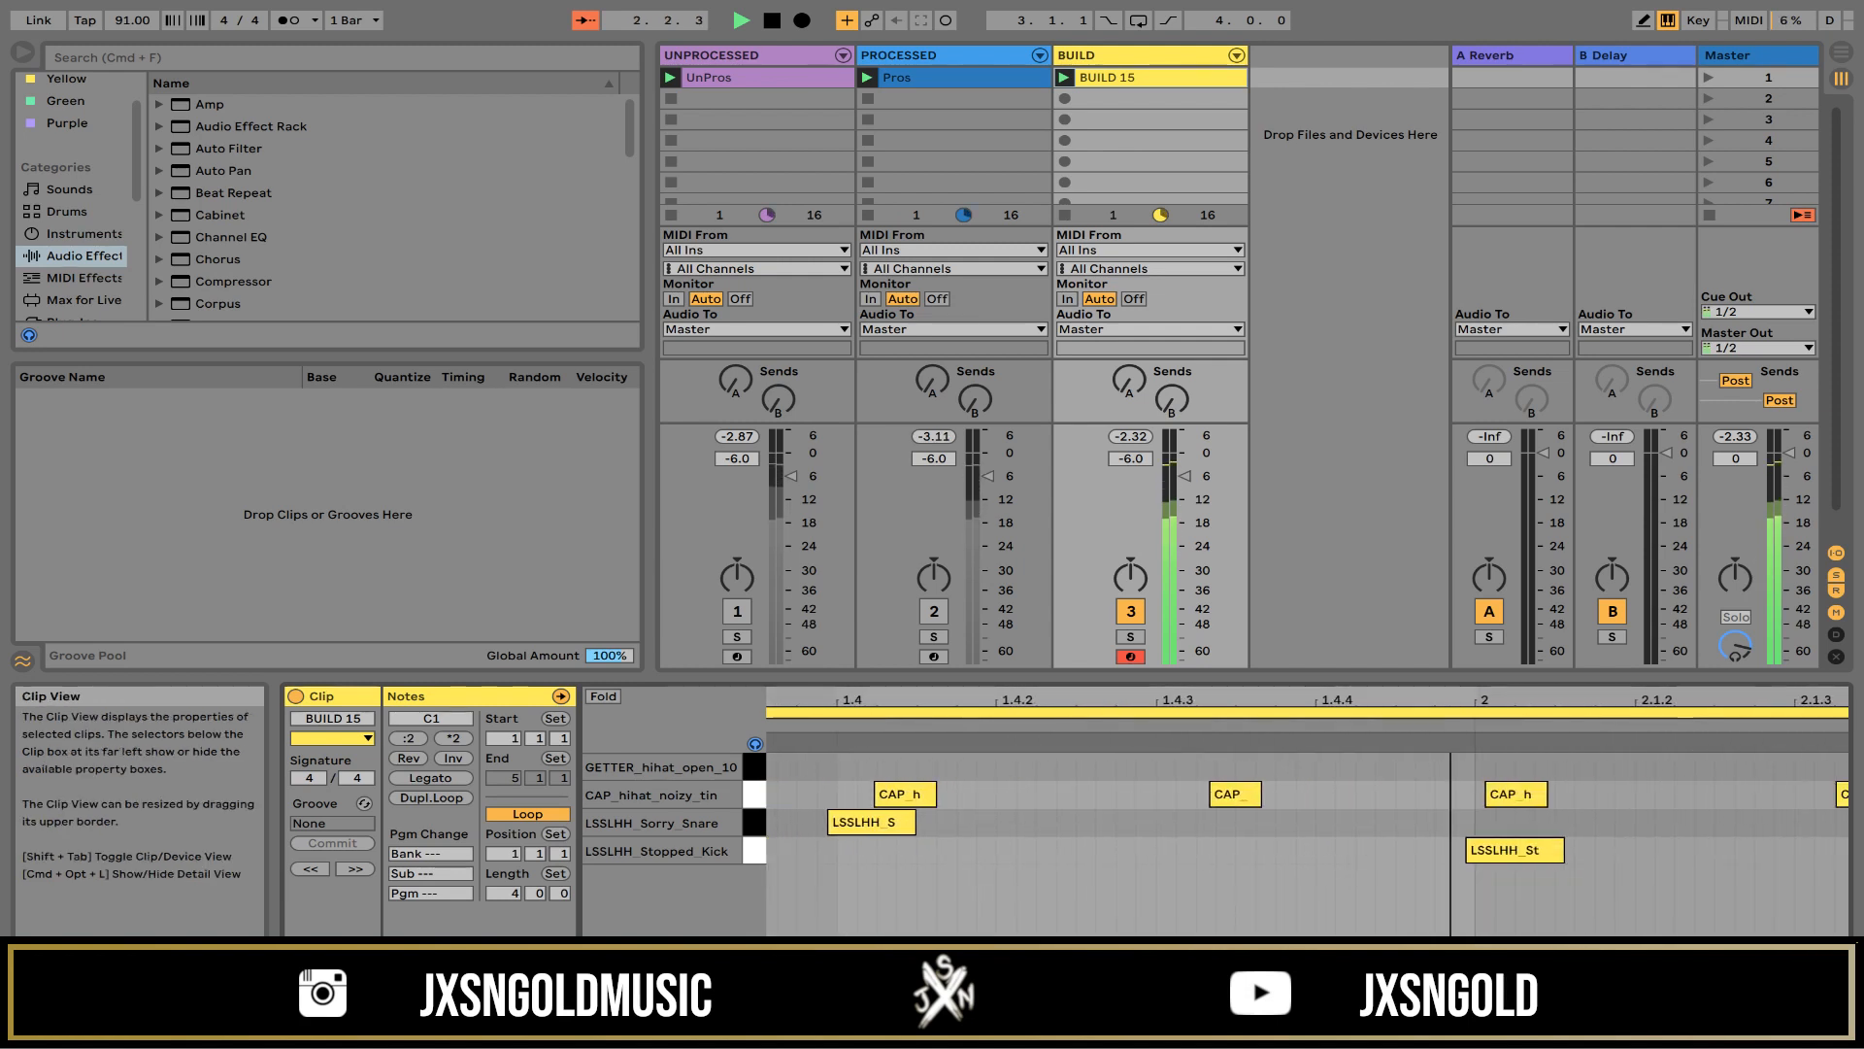
# Step: Shift the LSSLHH_Sorry_Snare note near beat 3.2 slightly later so it starts just before the beat
pyautogui.moveTo(1433, 698); pyautogui.dragTo(1433, 485)
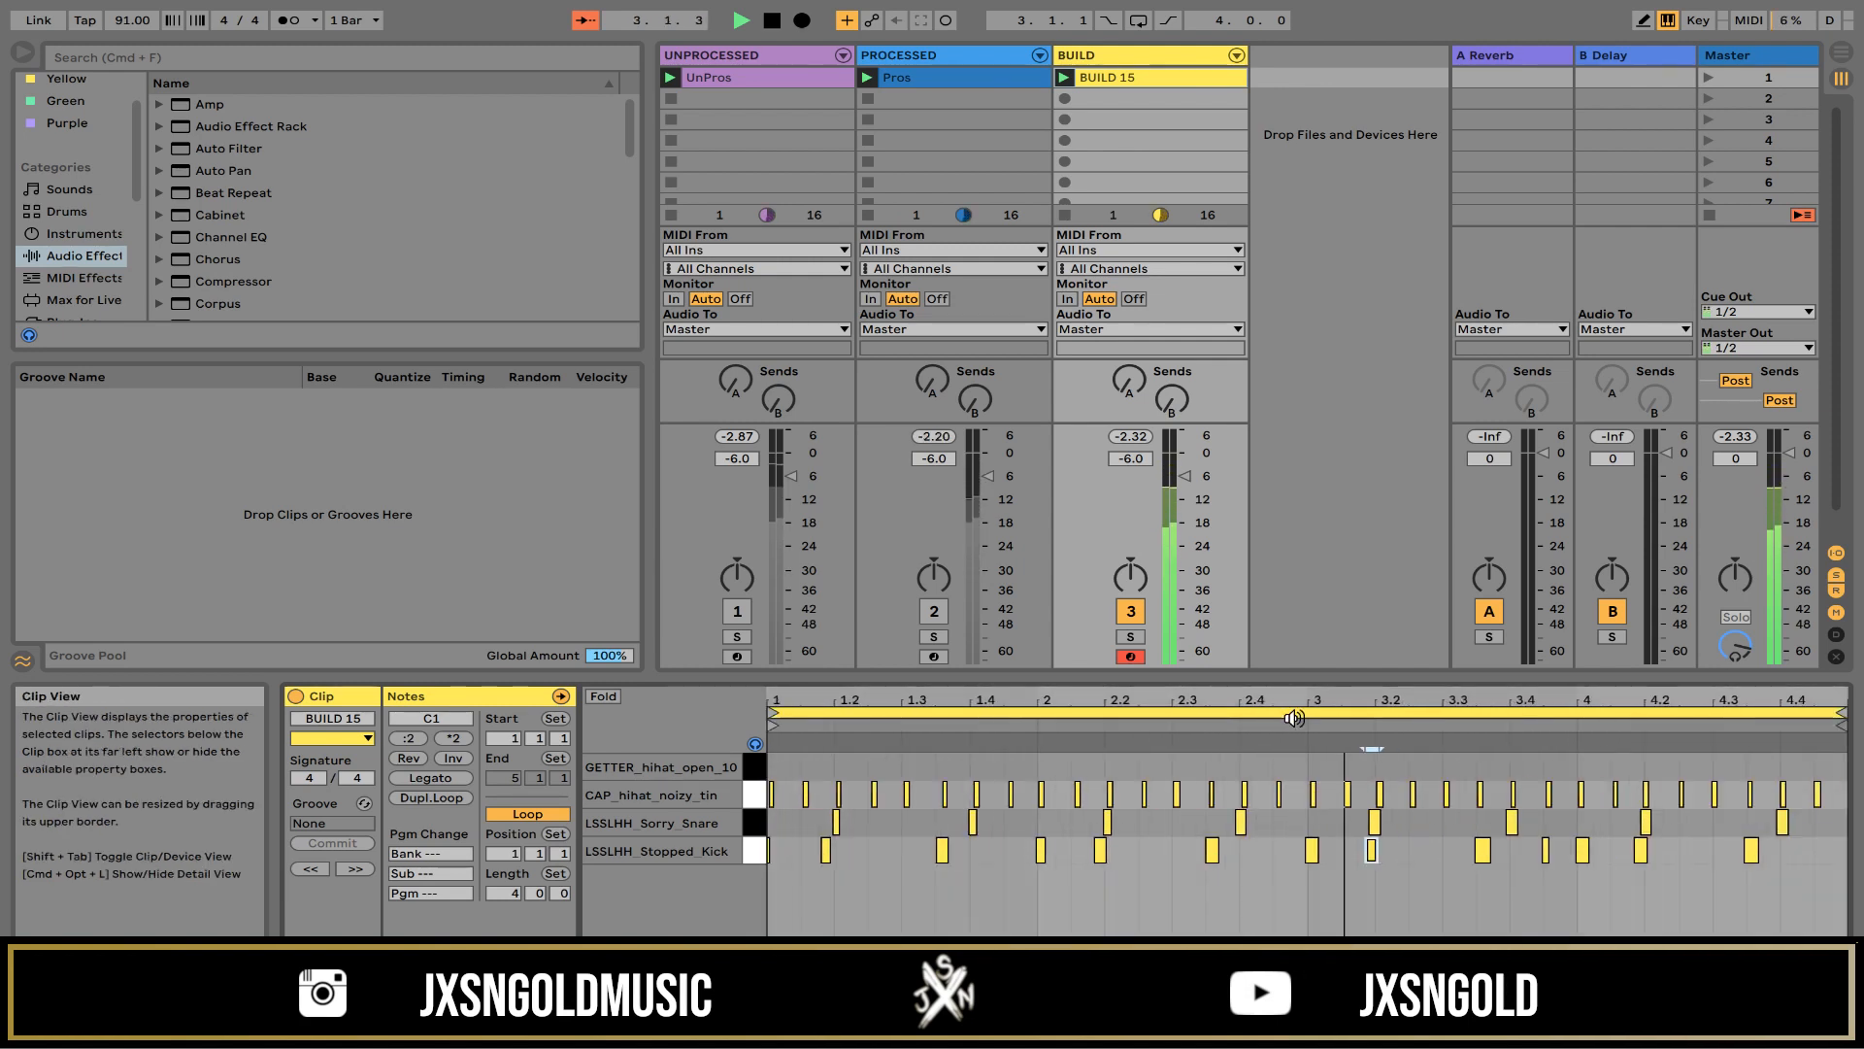
pyautogui.moveTo(1372, 693); pyautogui.dragTo(1372, 717)
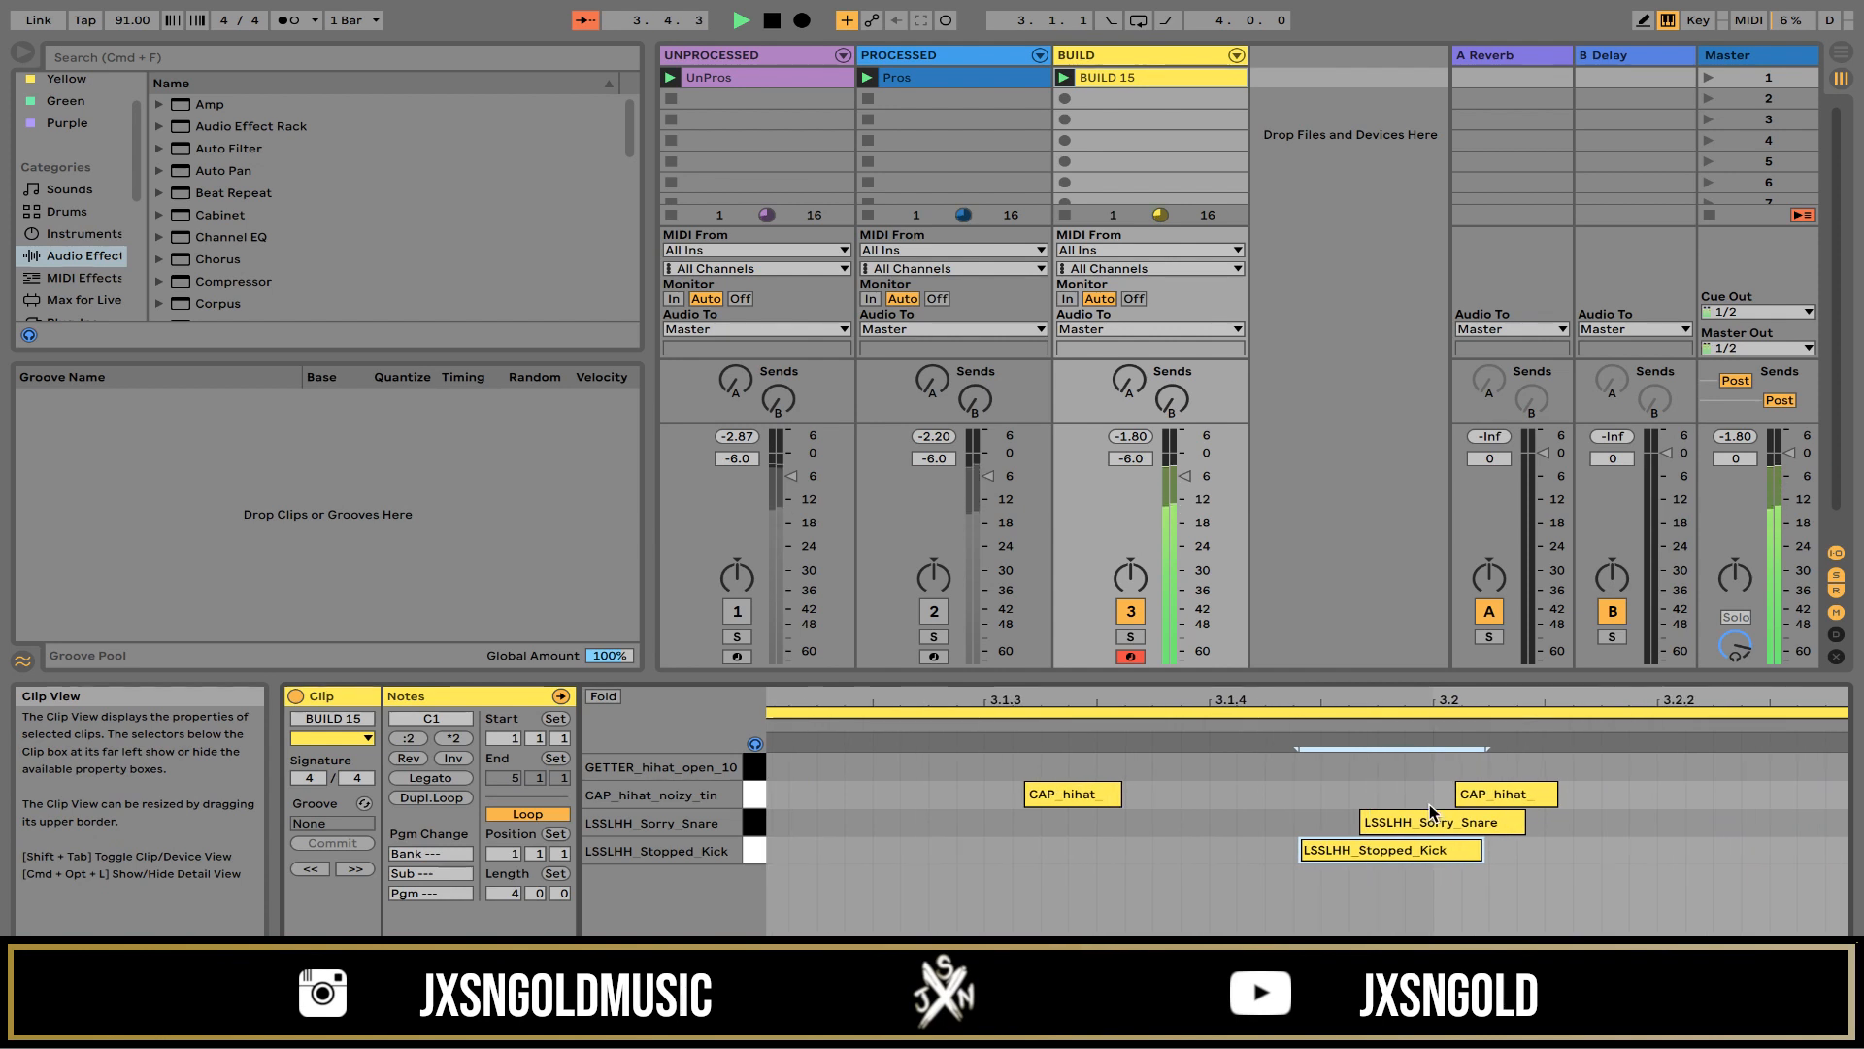
pyautogui.moveTo(1427, 819); pyautogui.dragTo(1461, 818)
pyautogui.moveTo(1510, 695)
pyautogui.mouseDown()
pyautogui.moveTo(1509, 627)
pyautogui.moveTo(1509, 699)
pyautogui.mouseUp()
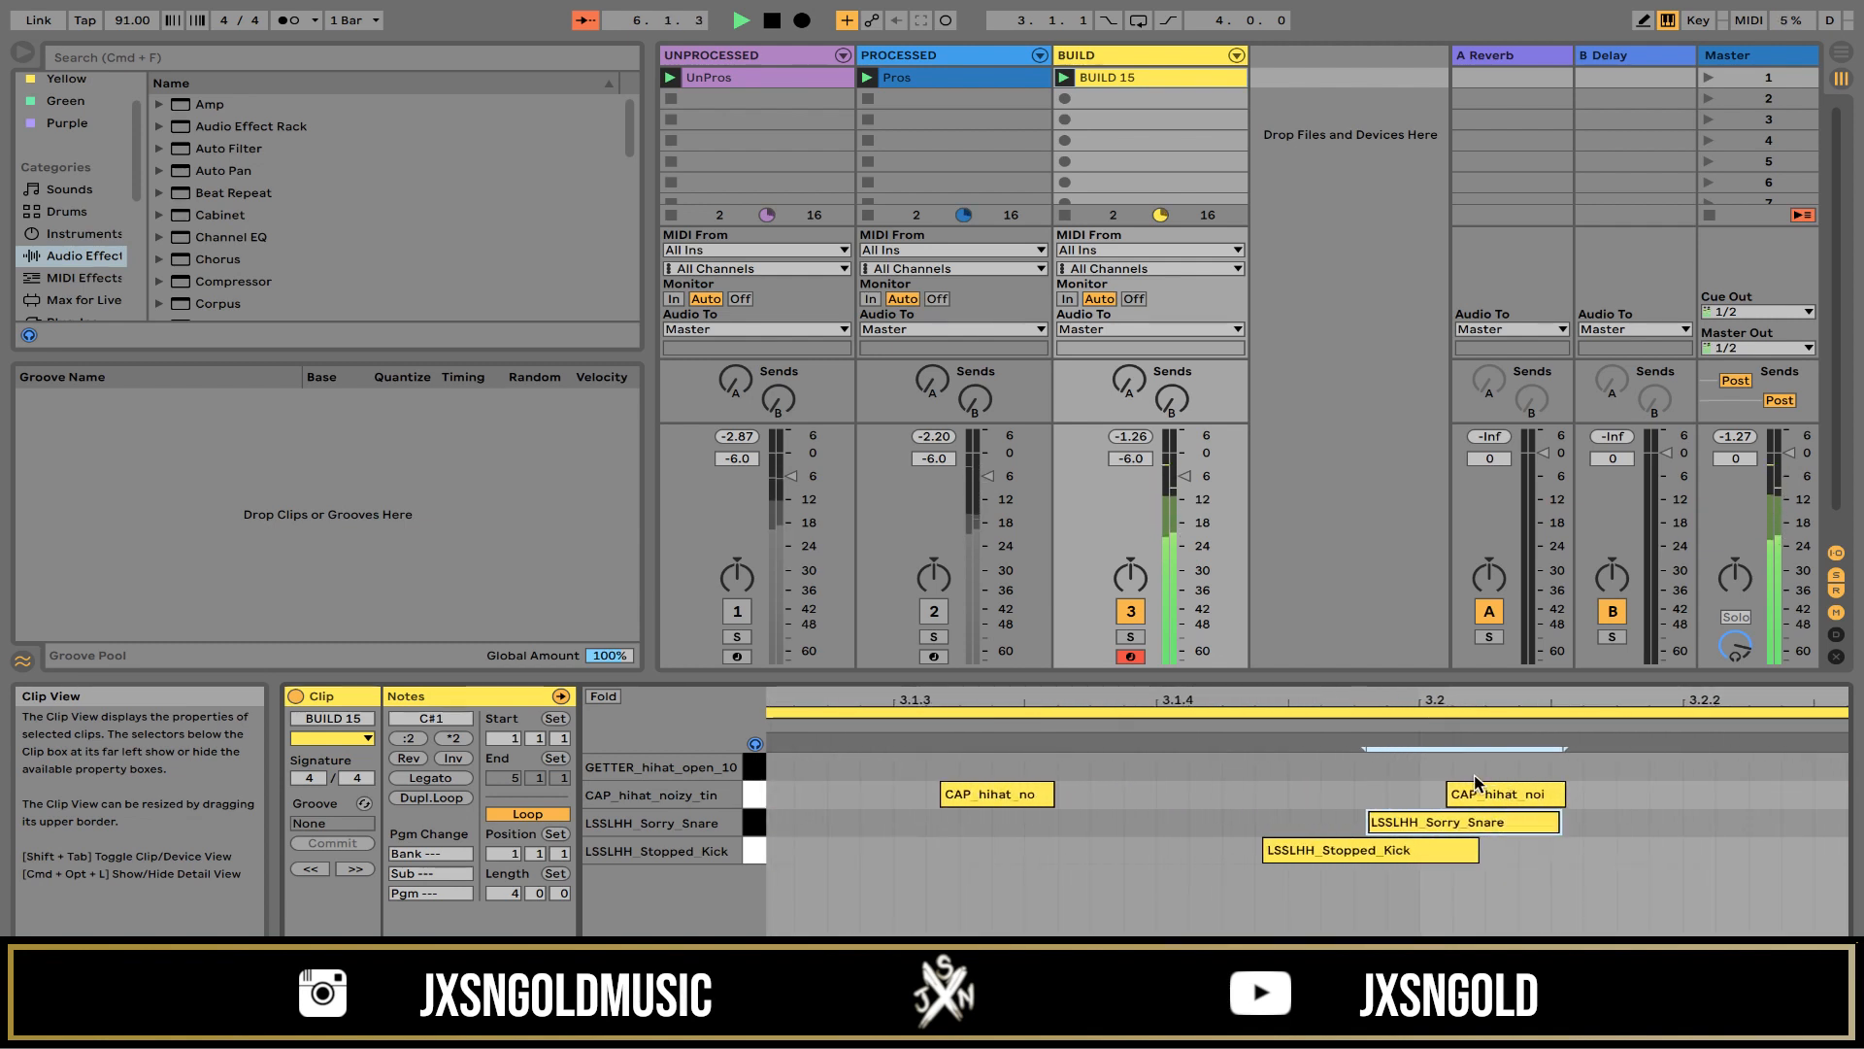
pyautogui.moveTo(1475, 824); pyautogui.dragTo(1484, 824)
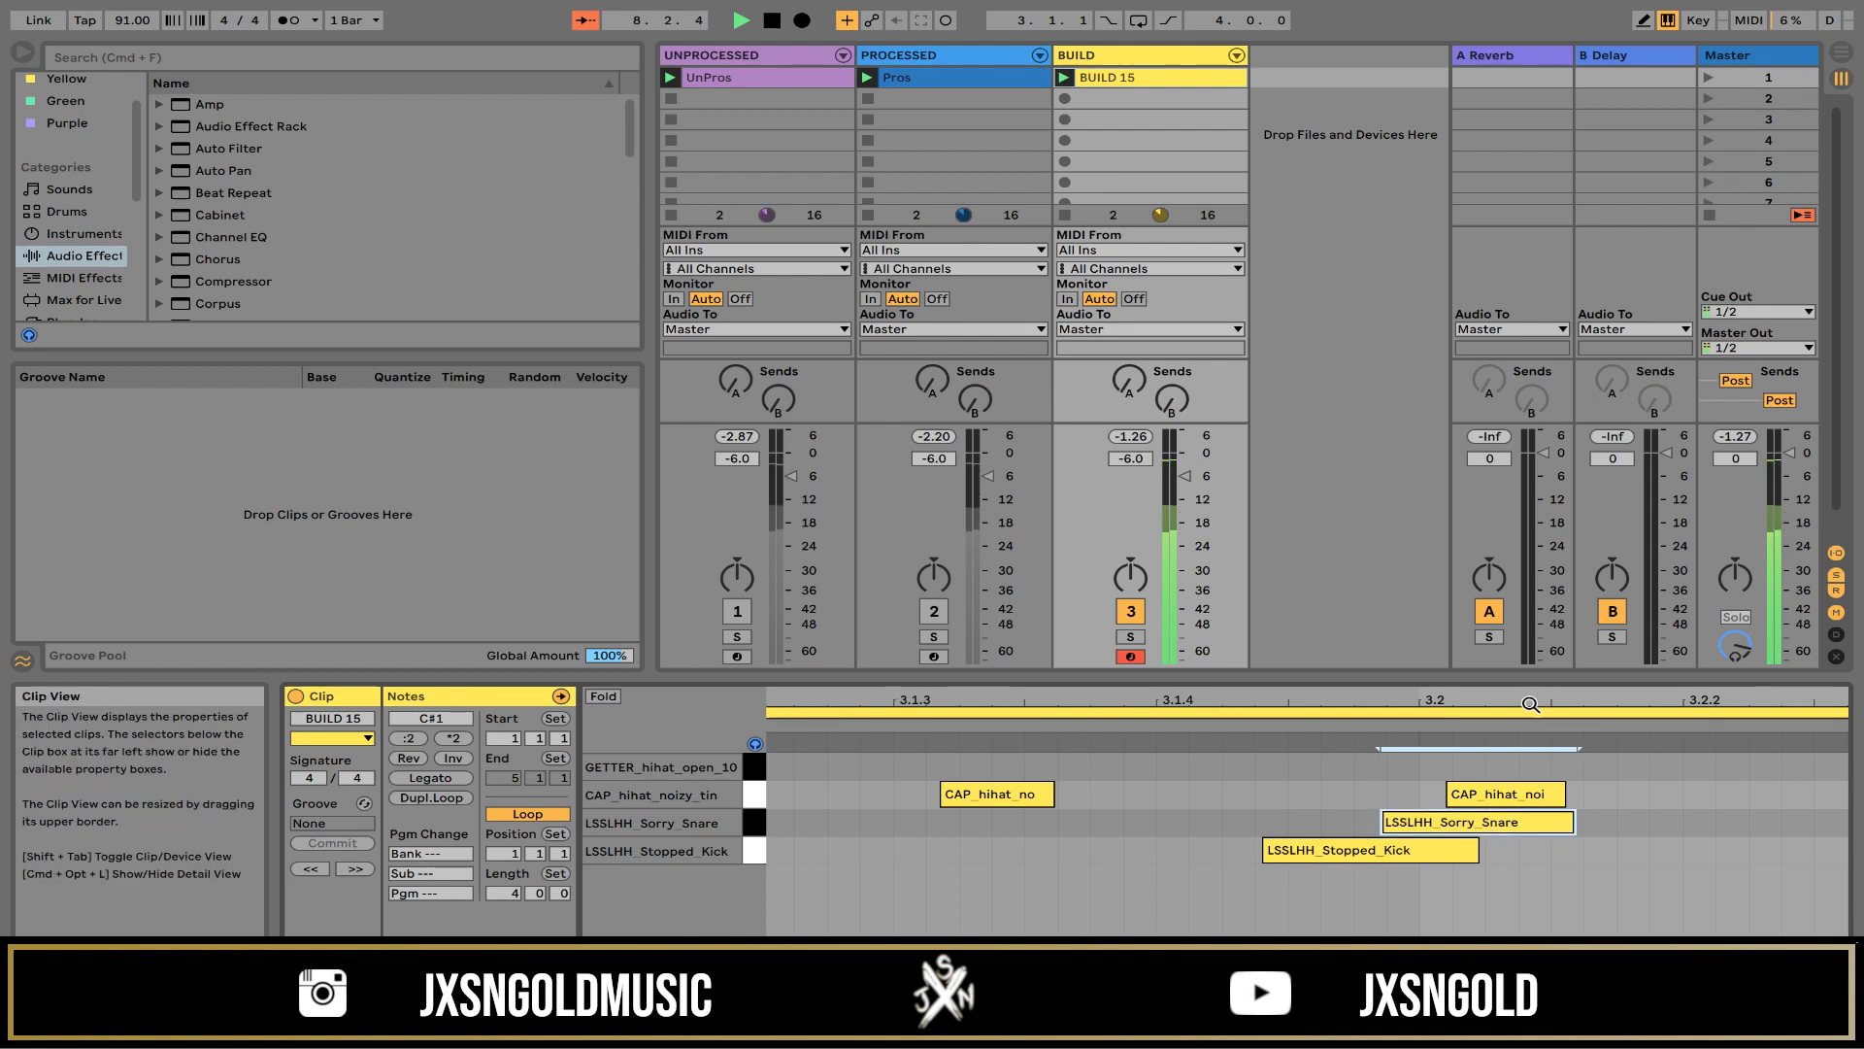
pyautogui.moveTo(1536, 695); pyautogui.dragTo(1536, 664)
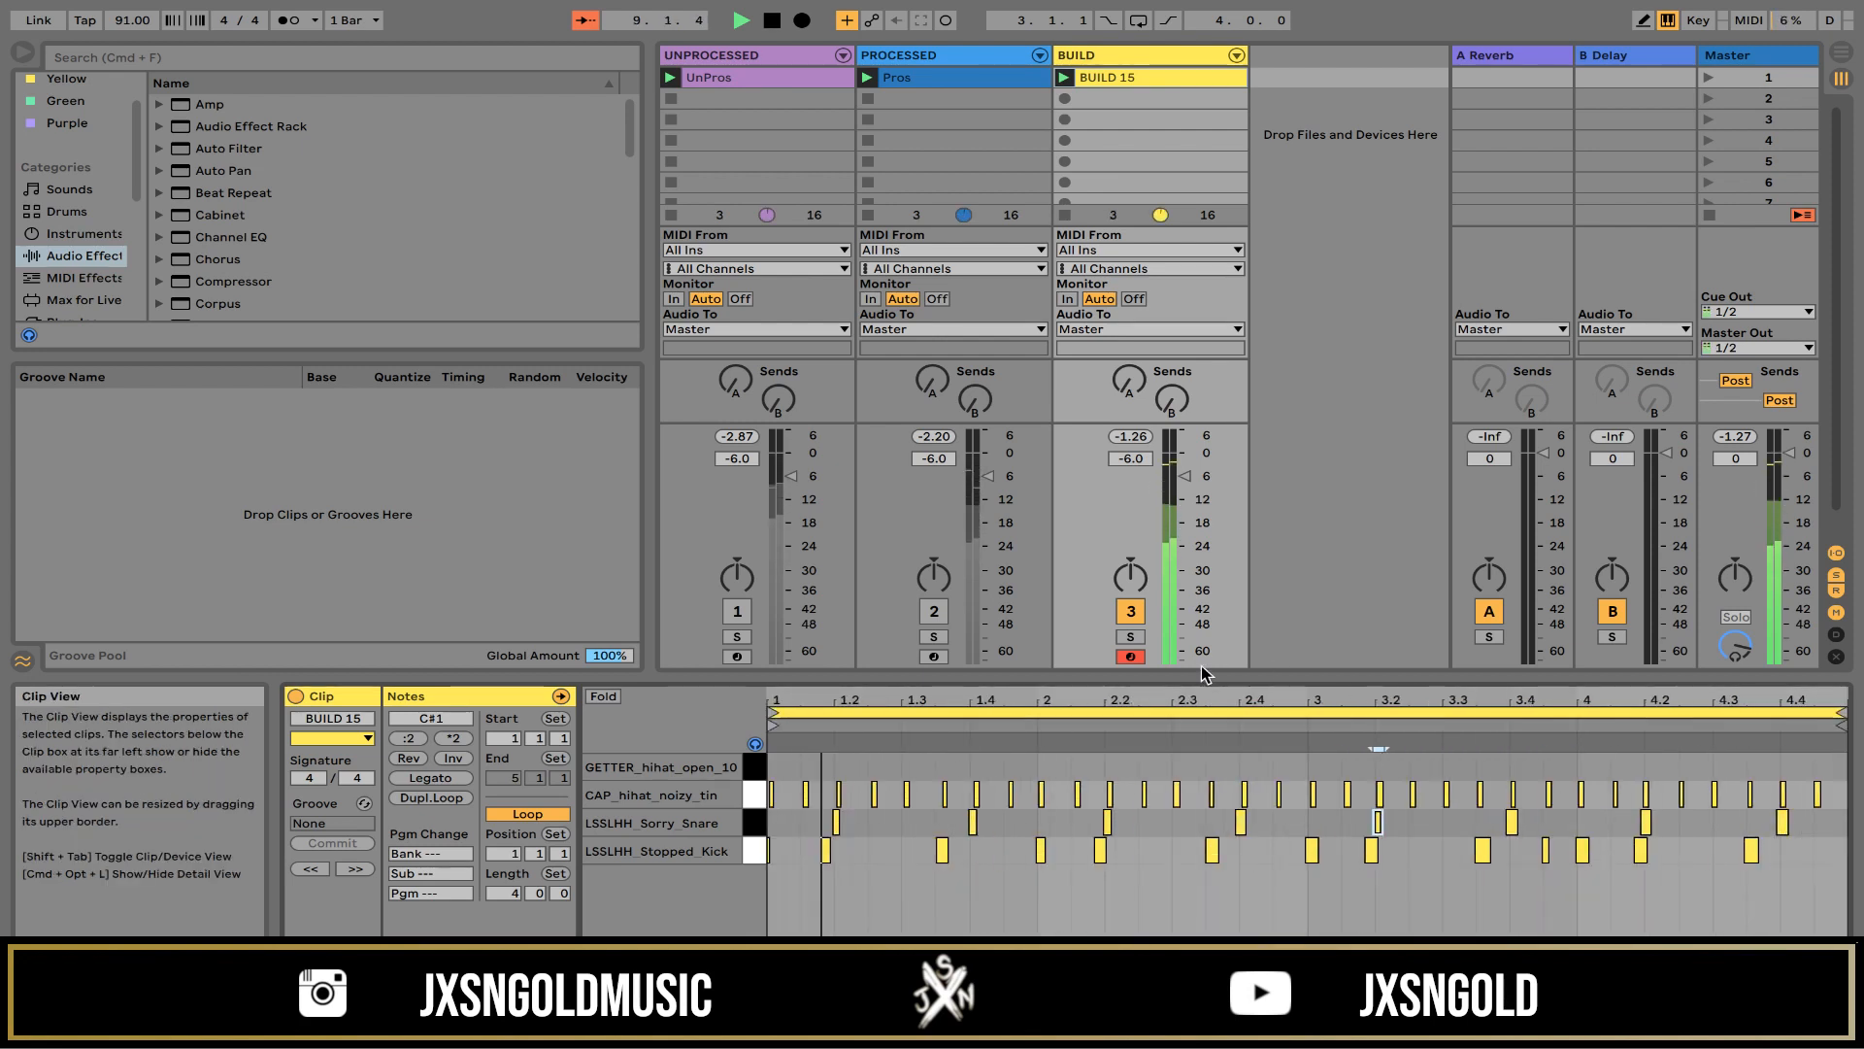
pyautogui.moveTo(916, 700); pyautogui.dragTo(1013, 710)
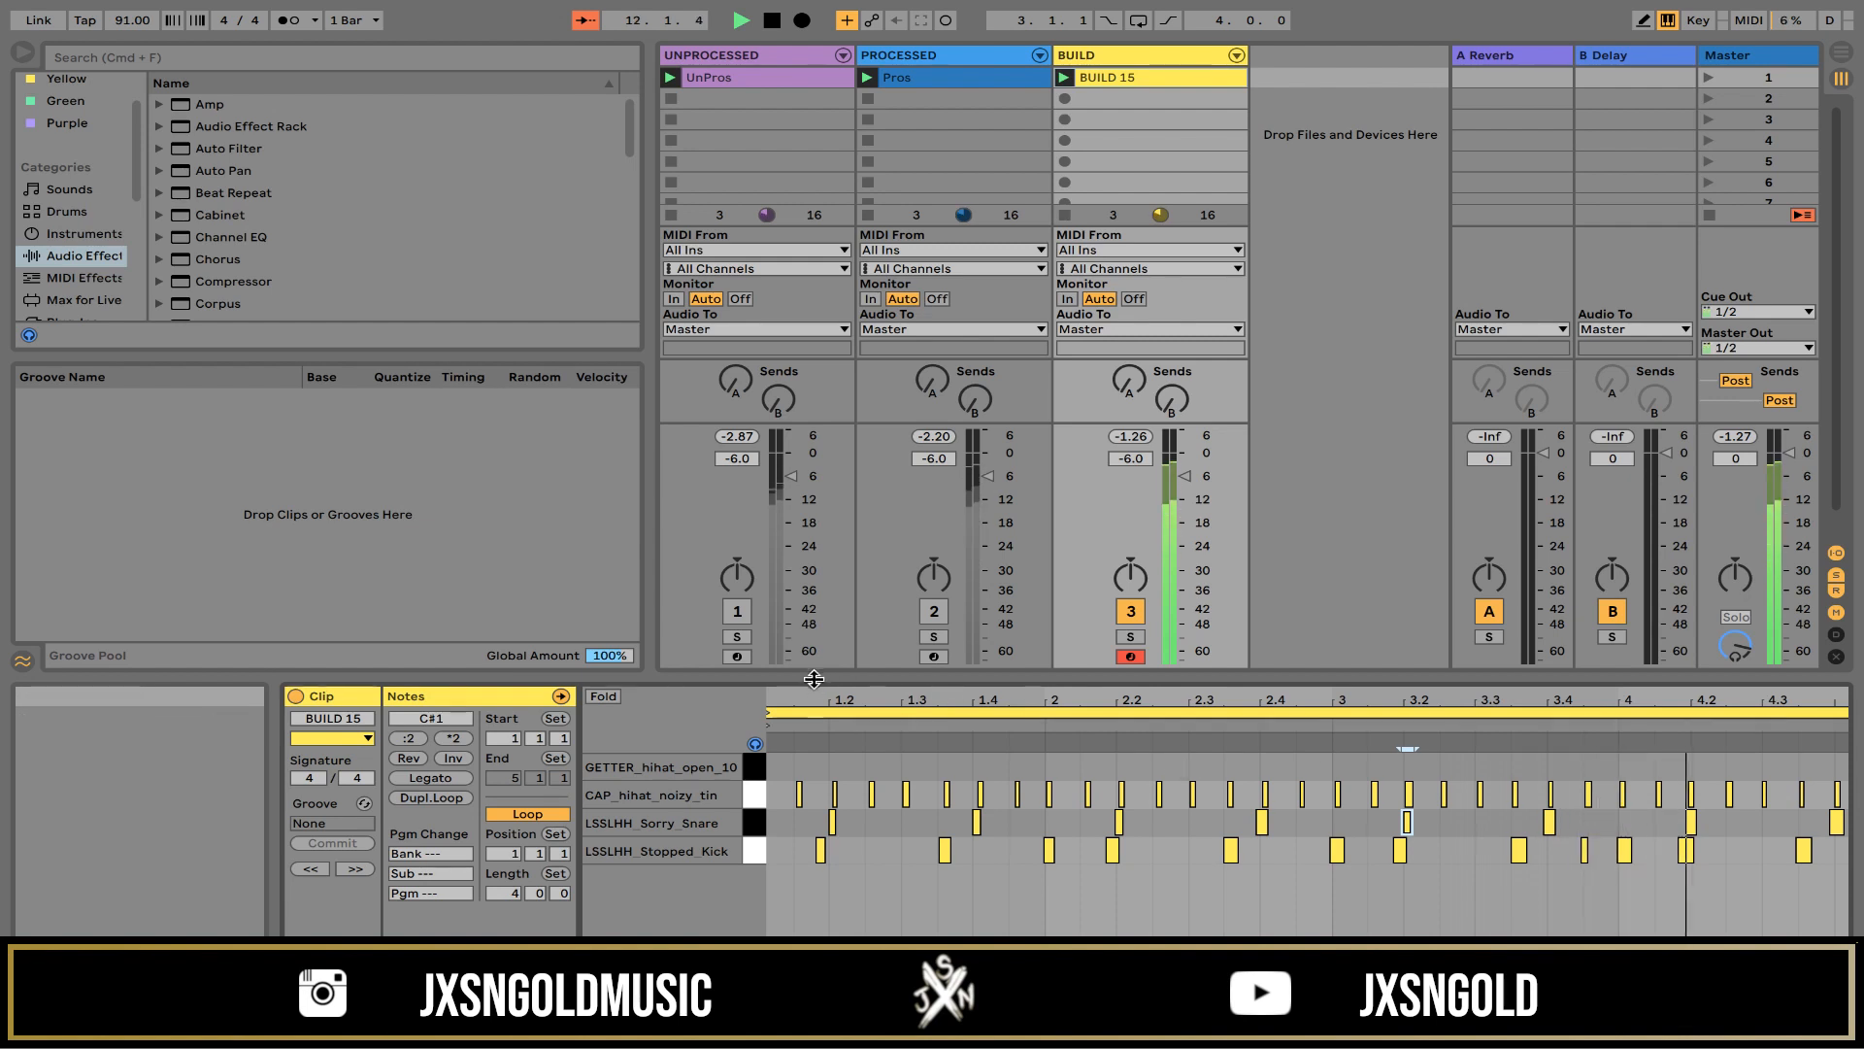
pyautogui.moveTo(795, 701); pyautogui.dragTo(846, 699)
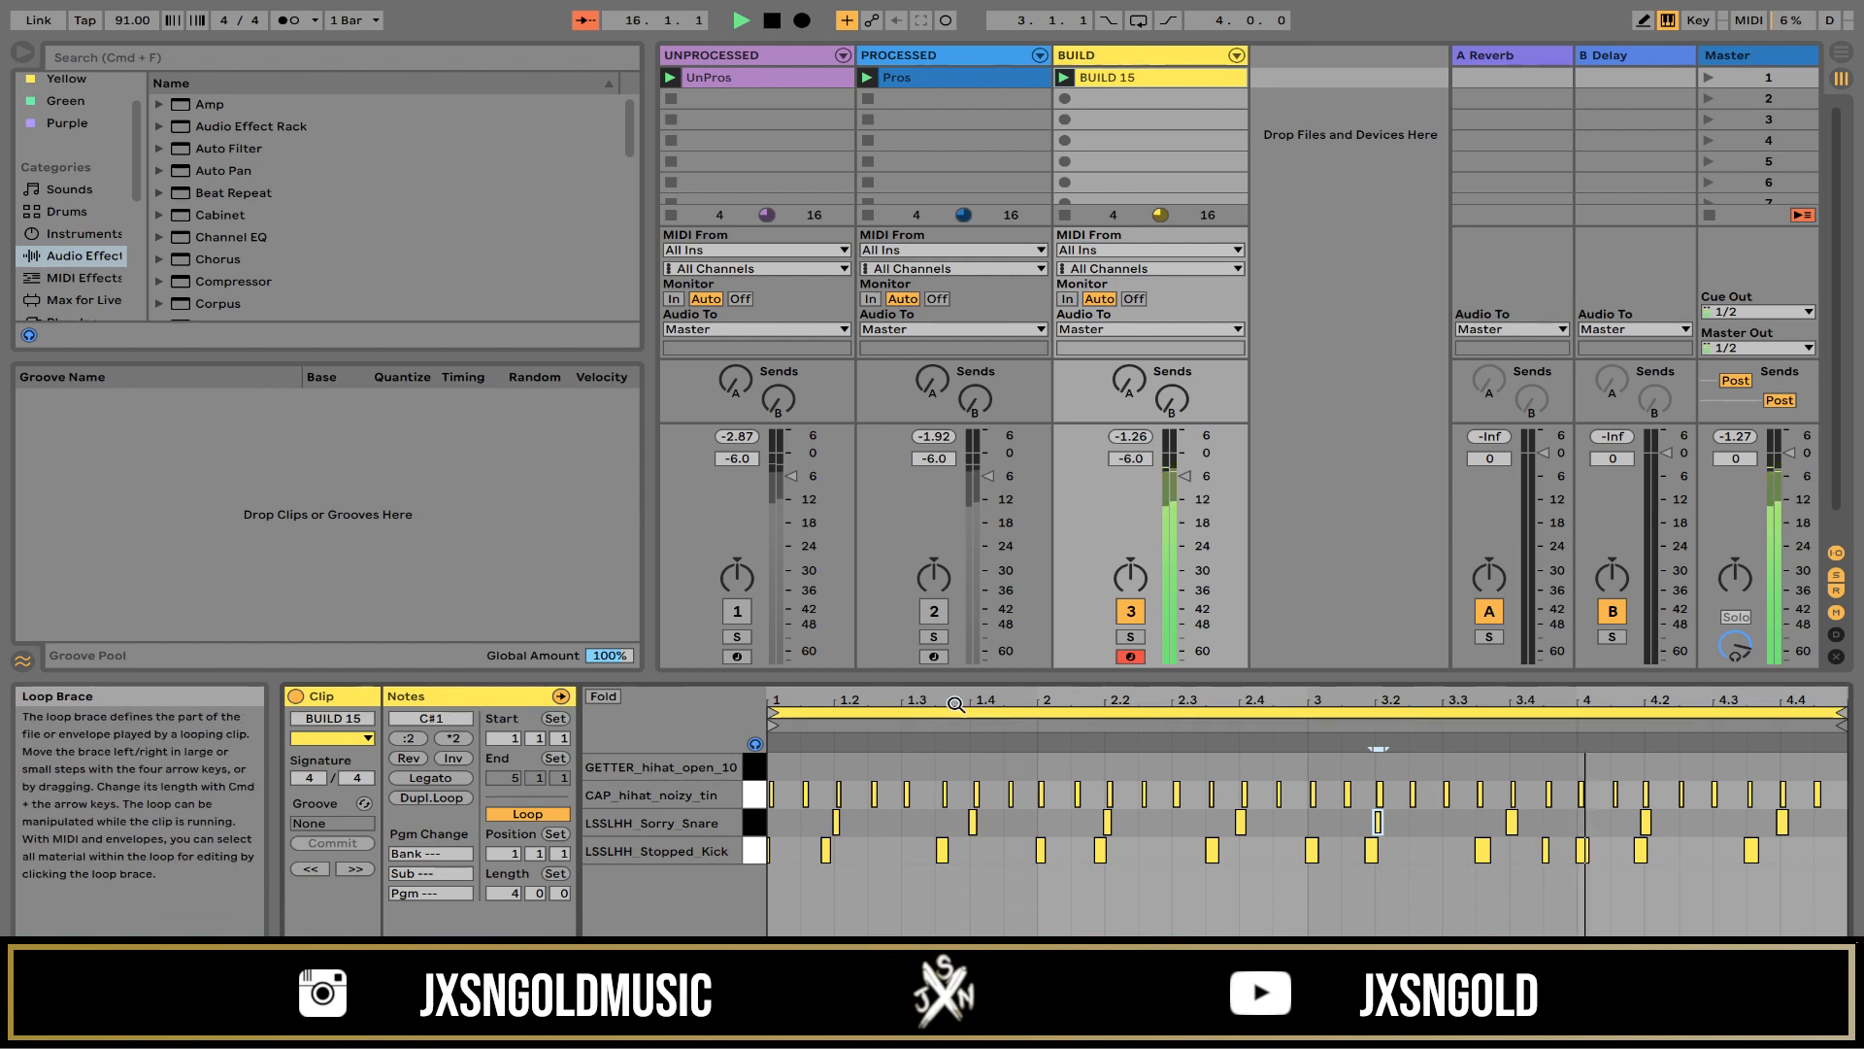
pyautogui.moveTo(811, 699); pyautogui.dragTo(895, 699)
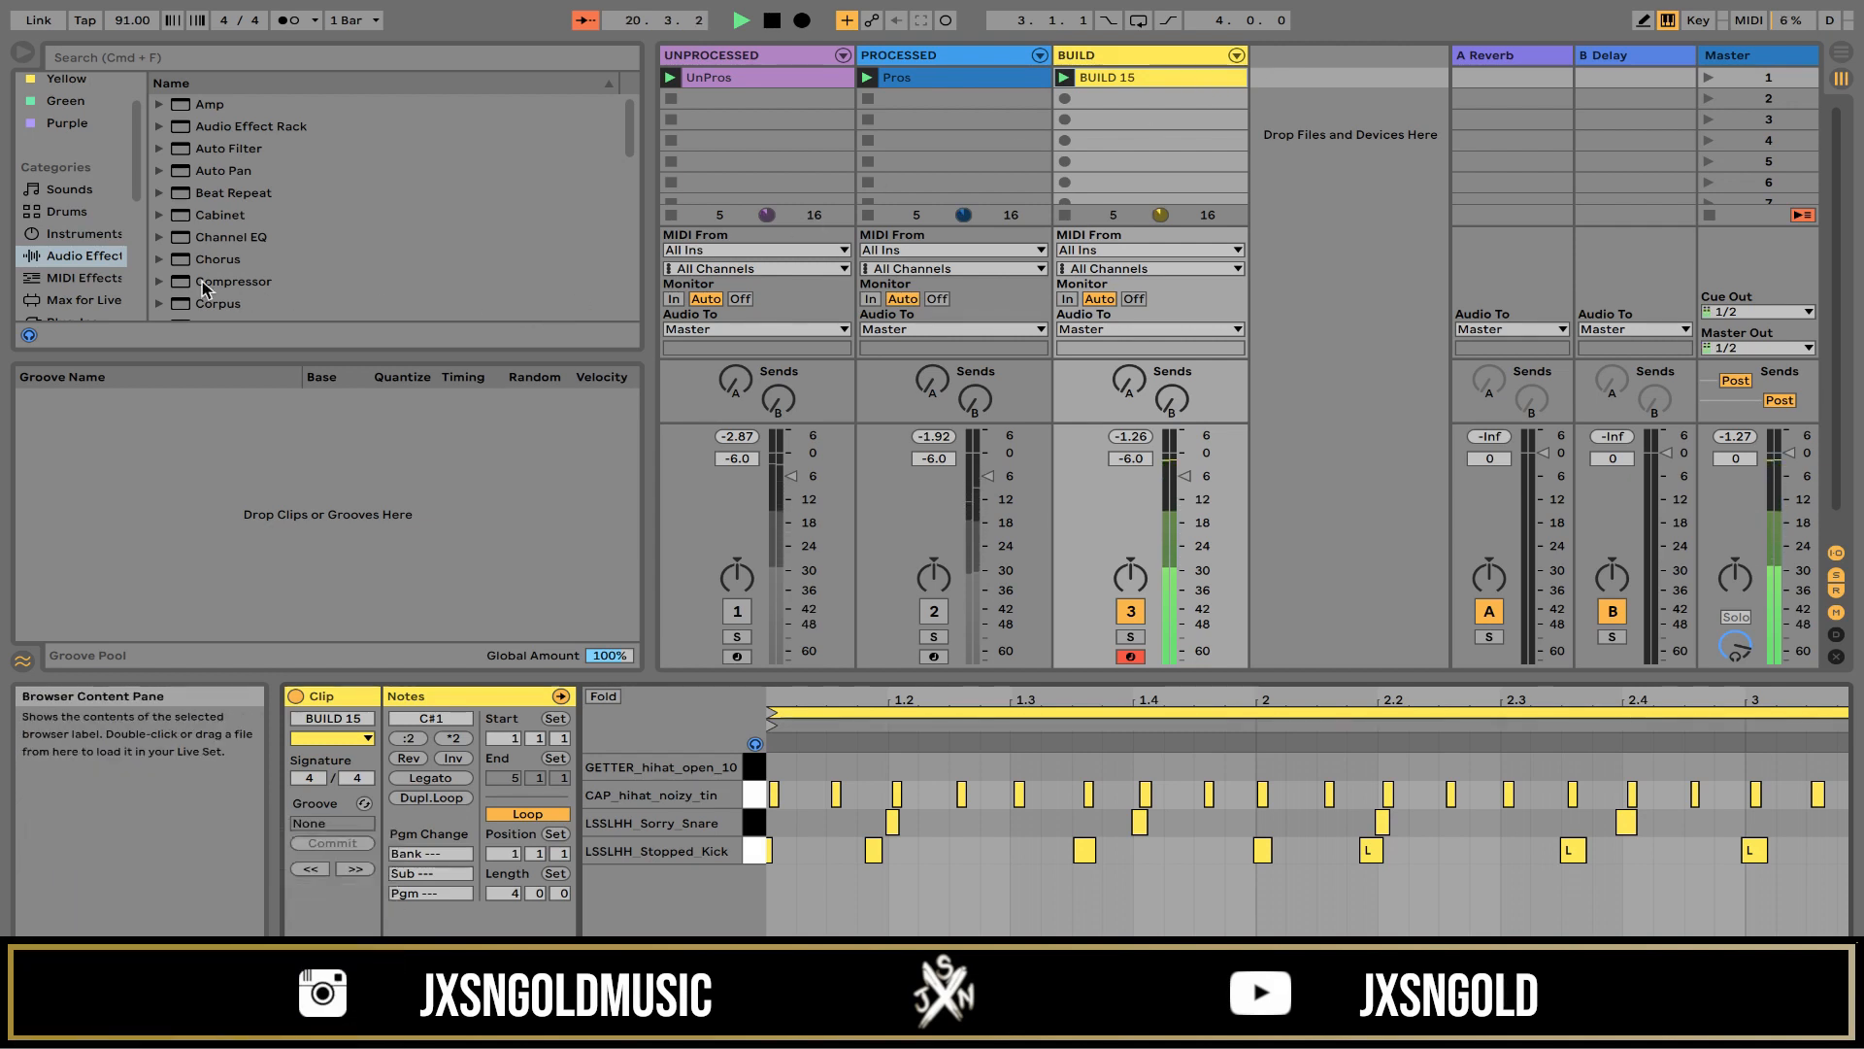
# Step: Add a Velocity MIDI effect to the BUILD track and move it inside the Drum Rack ahead of the CAP_hihat_noizy_tin sampler
pyautogui.click(82, 233)
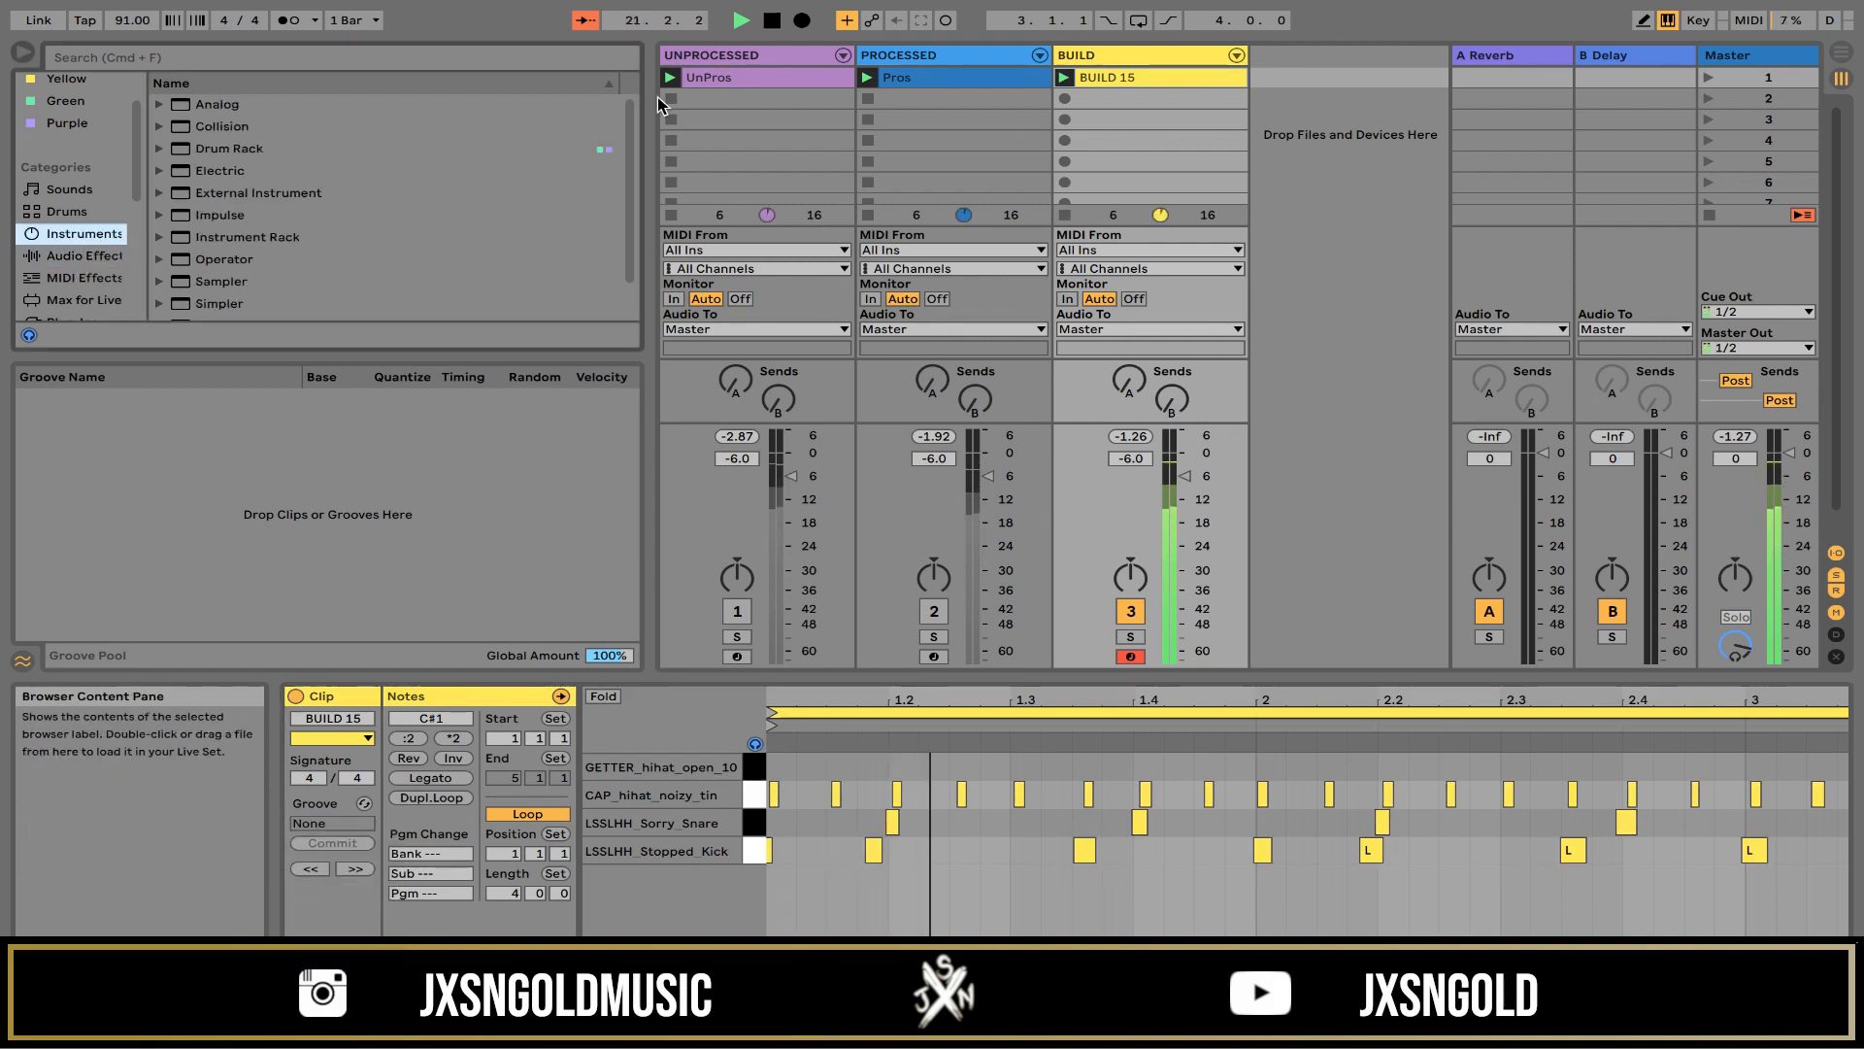
pyautogui.scroll(-2, 626, 126)
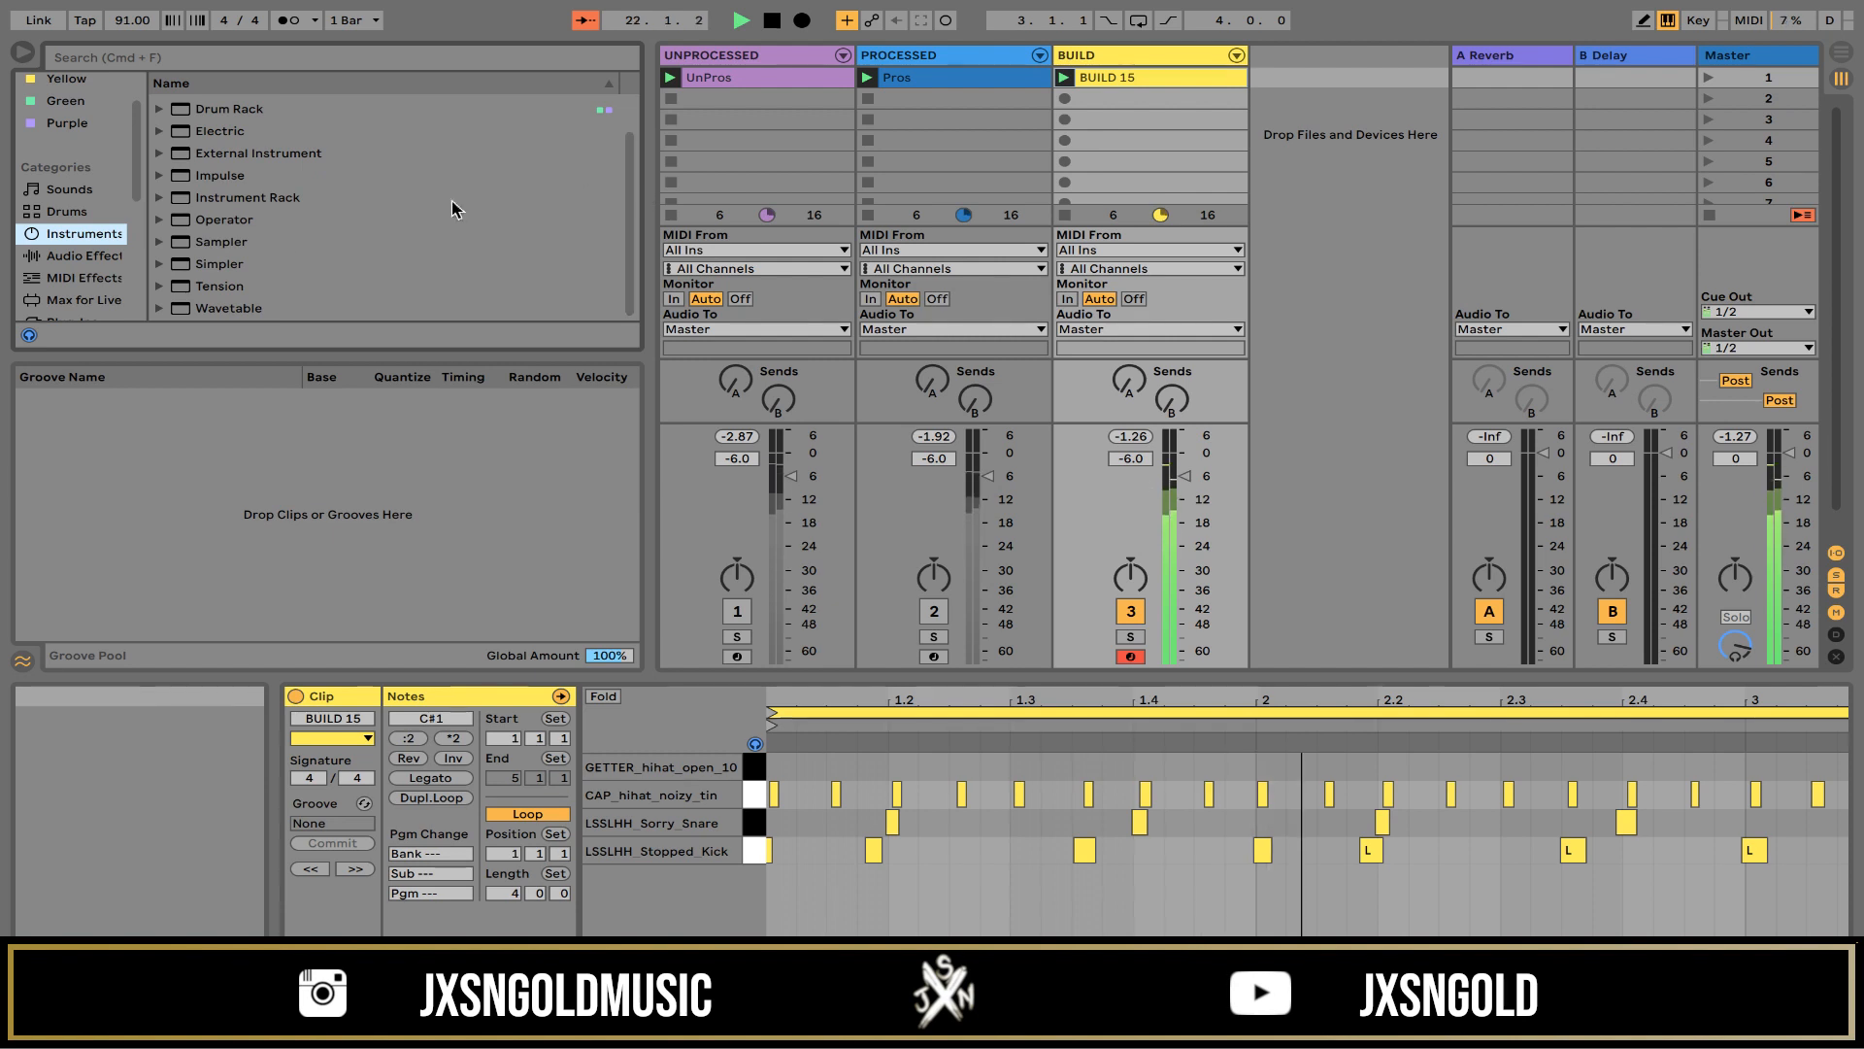
pyautogui.click(97, 281)
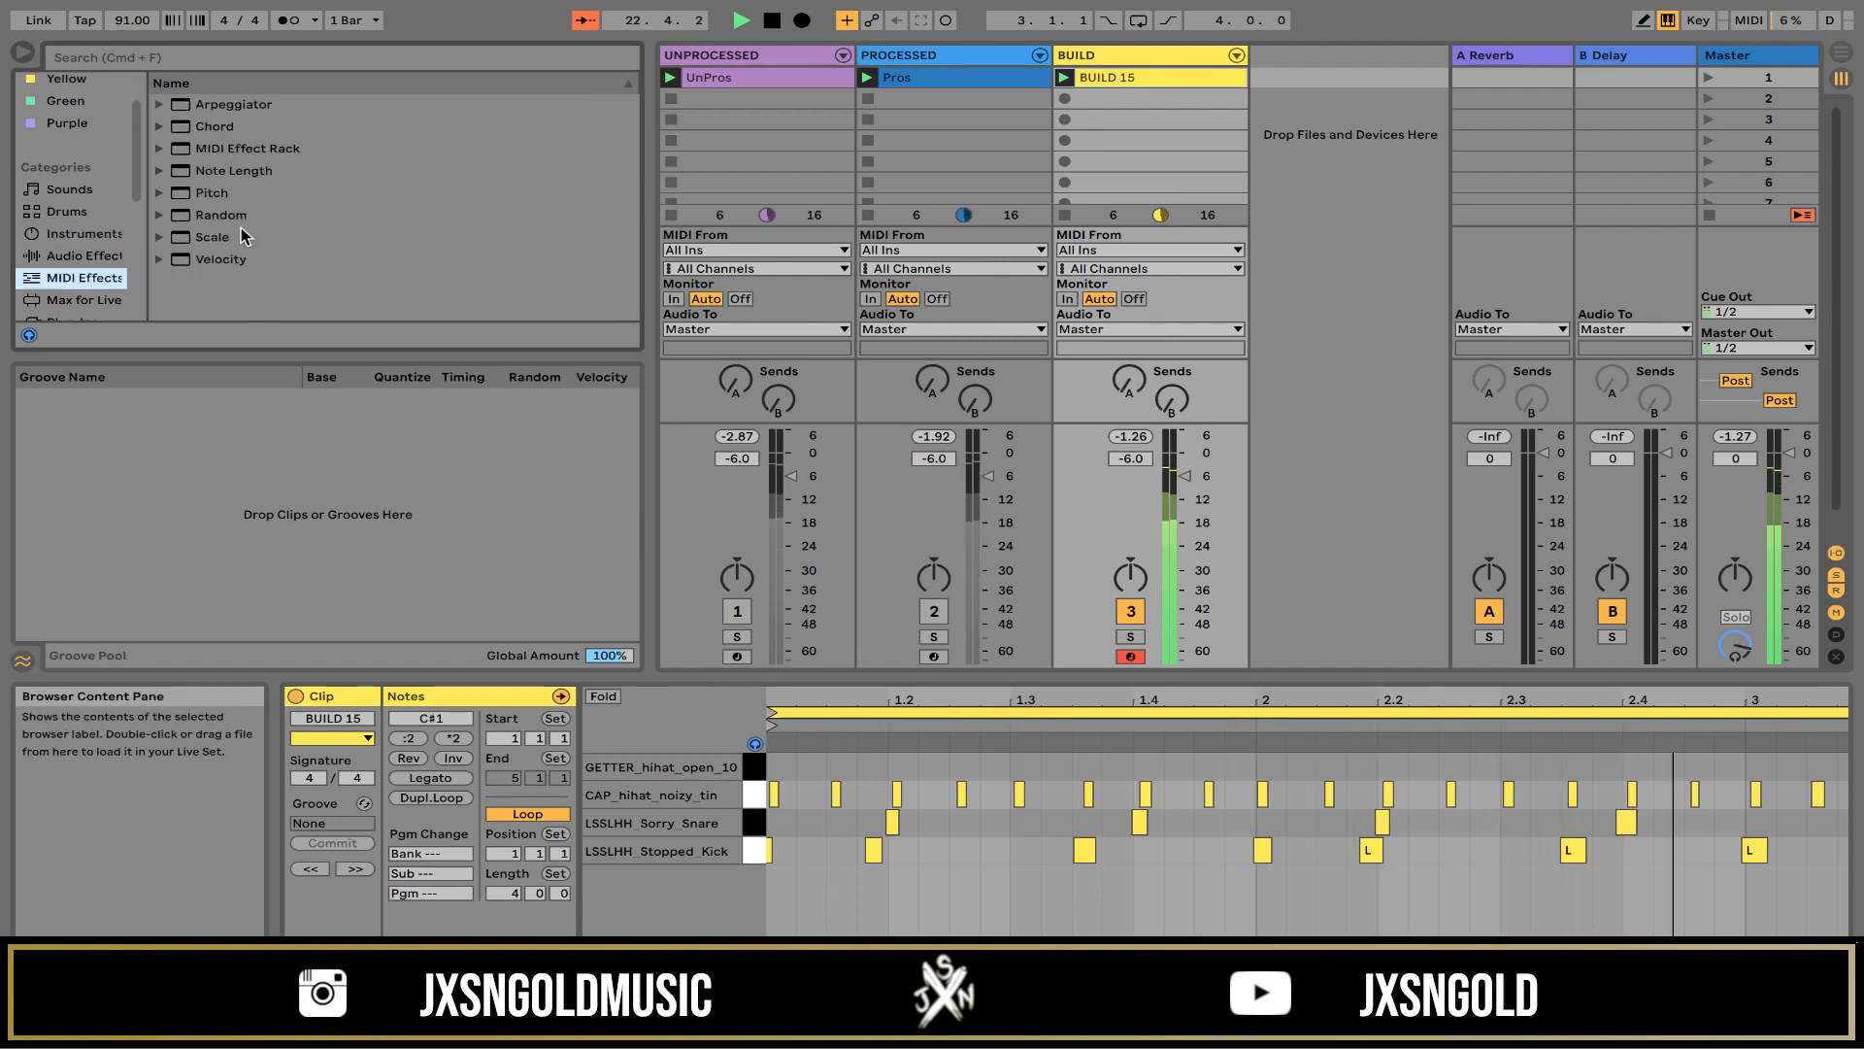
pyautogui.click(211, 264)
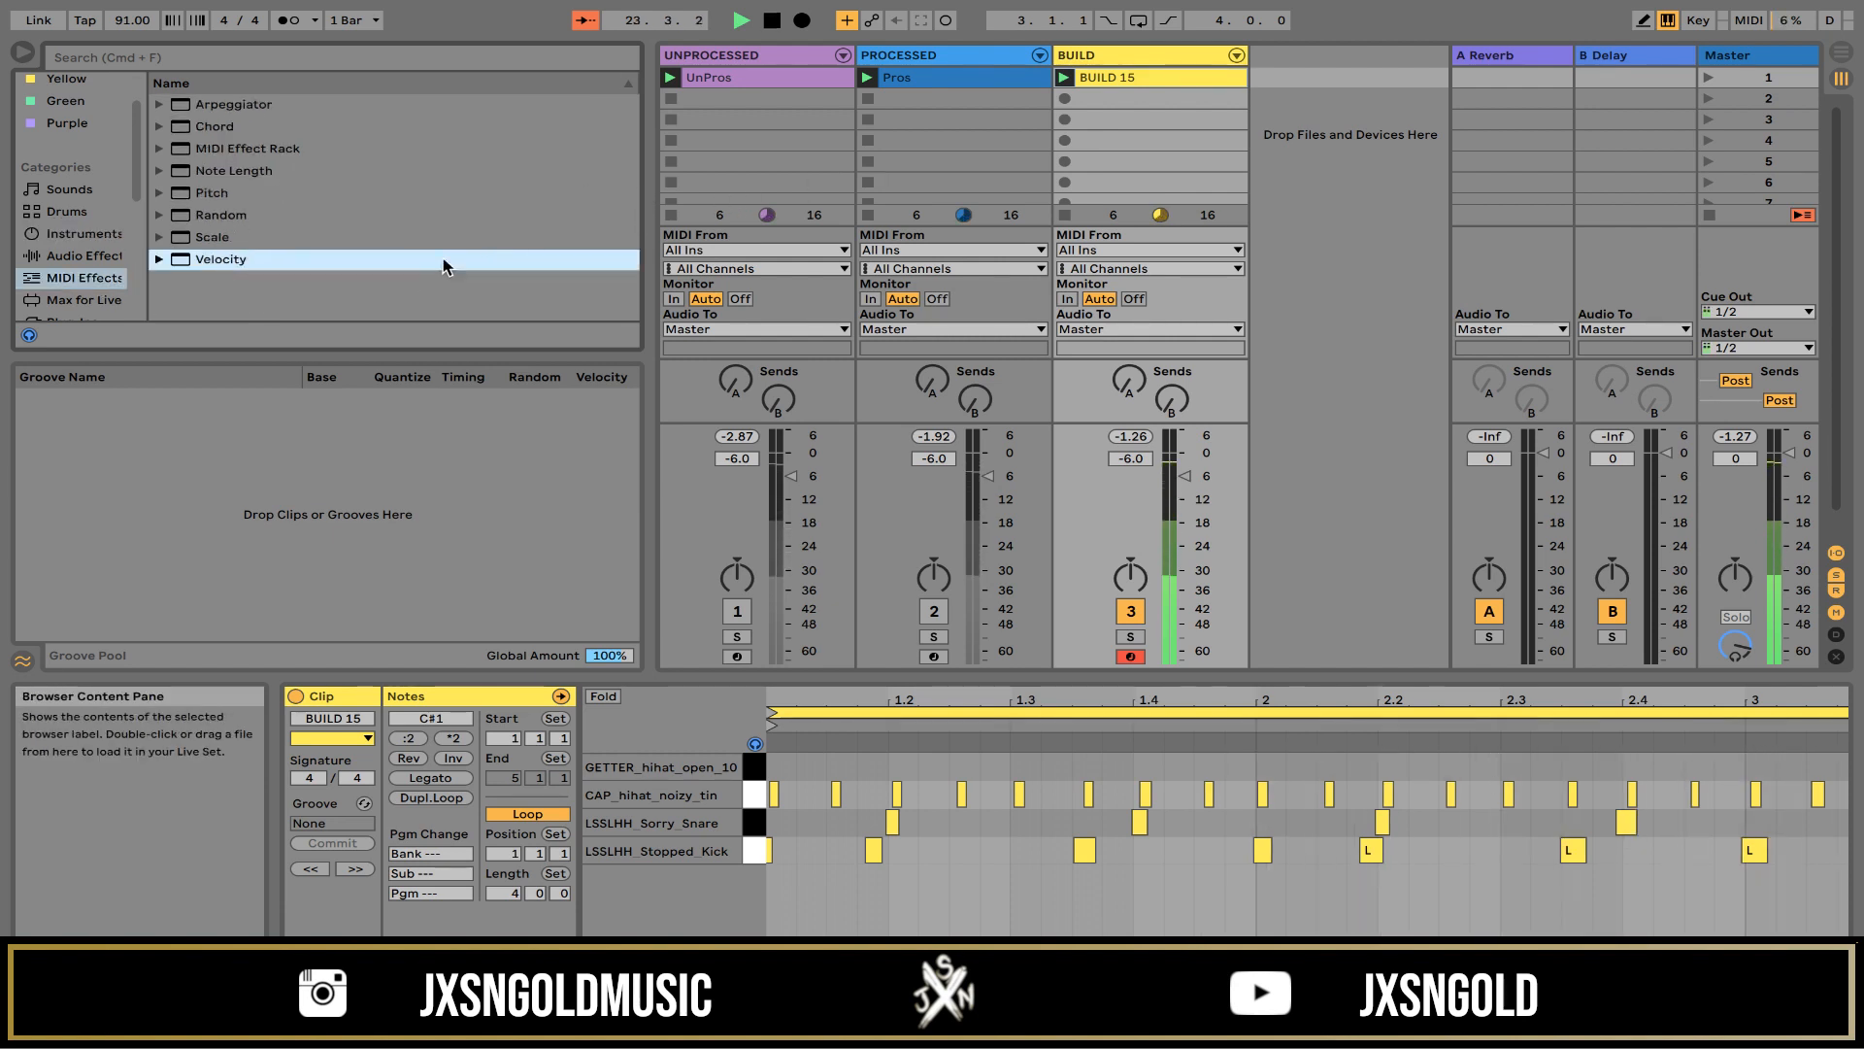
pyautogui.click(1144, 58)
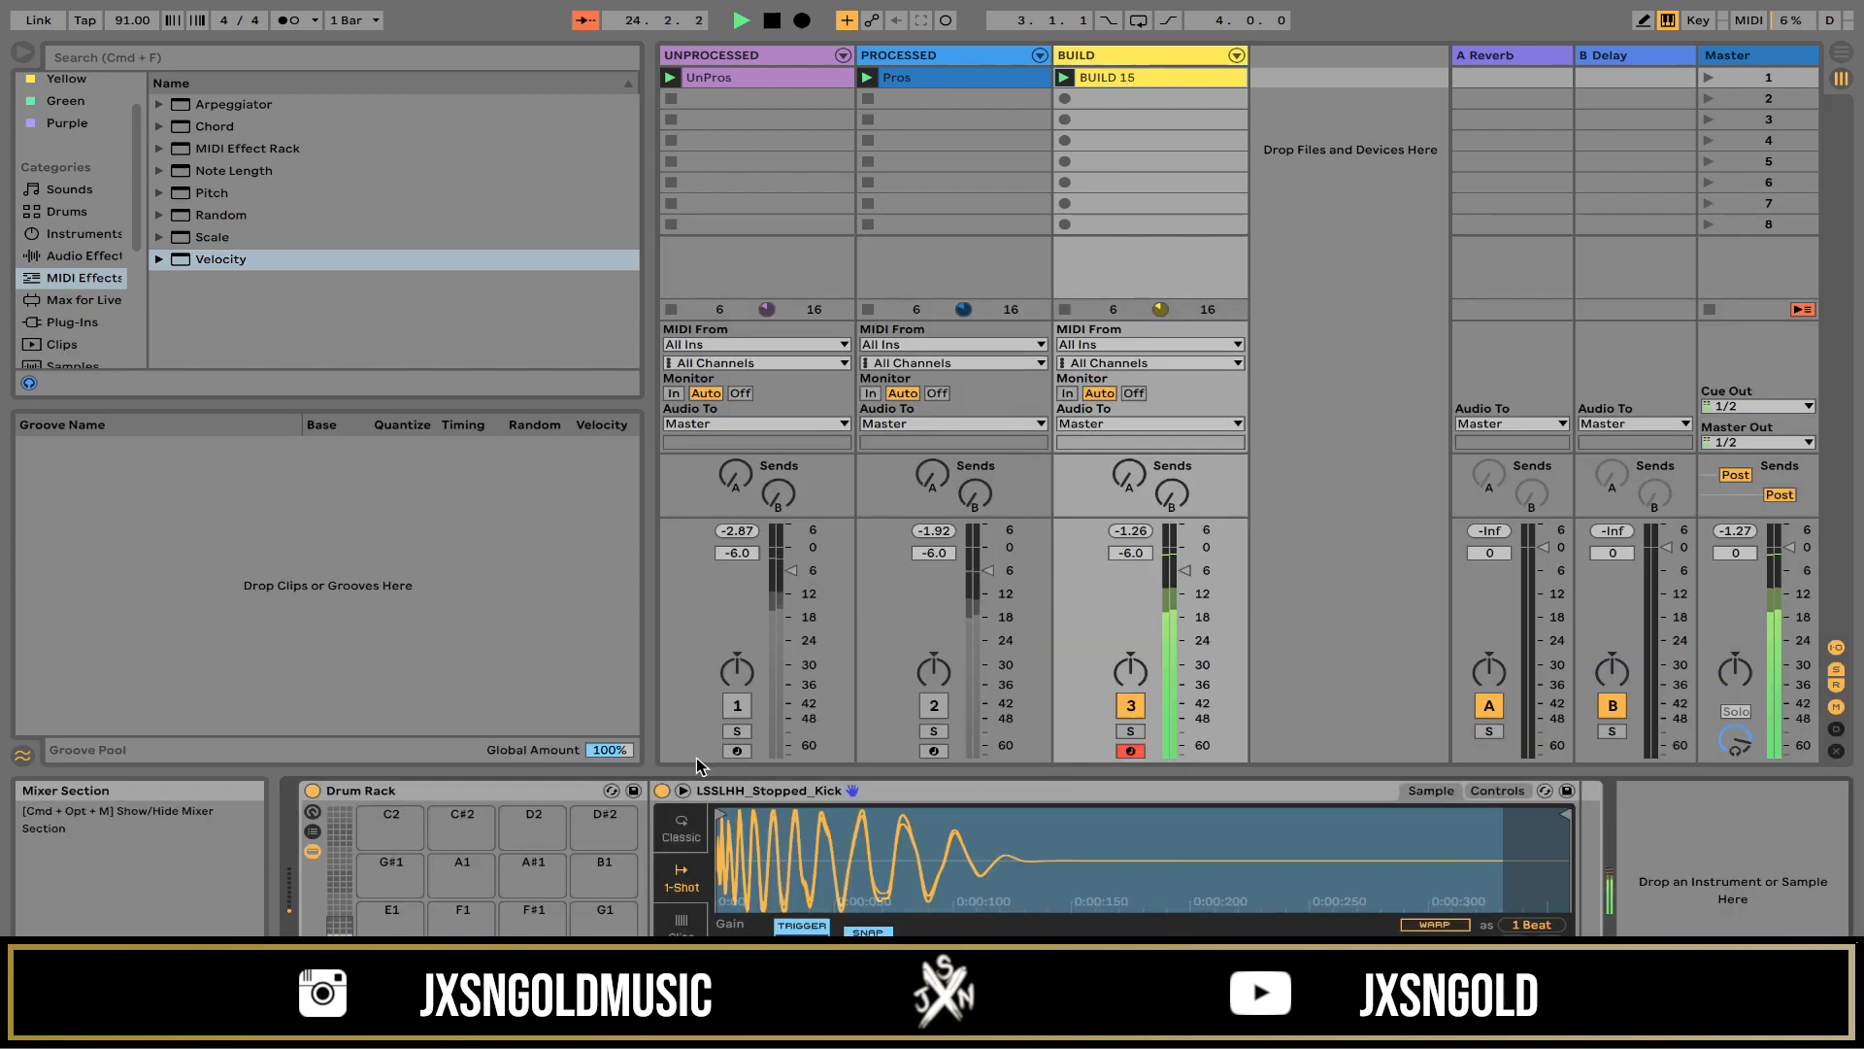
pyautogui.doubleClick(272, 266)
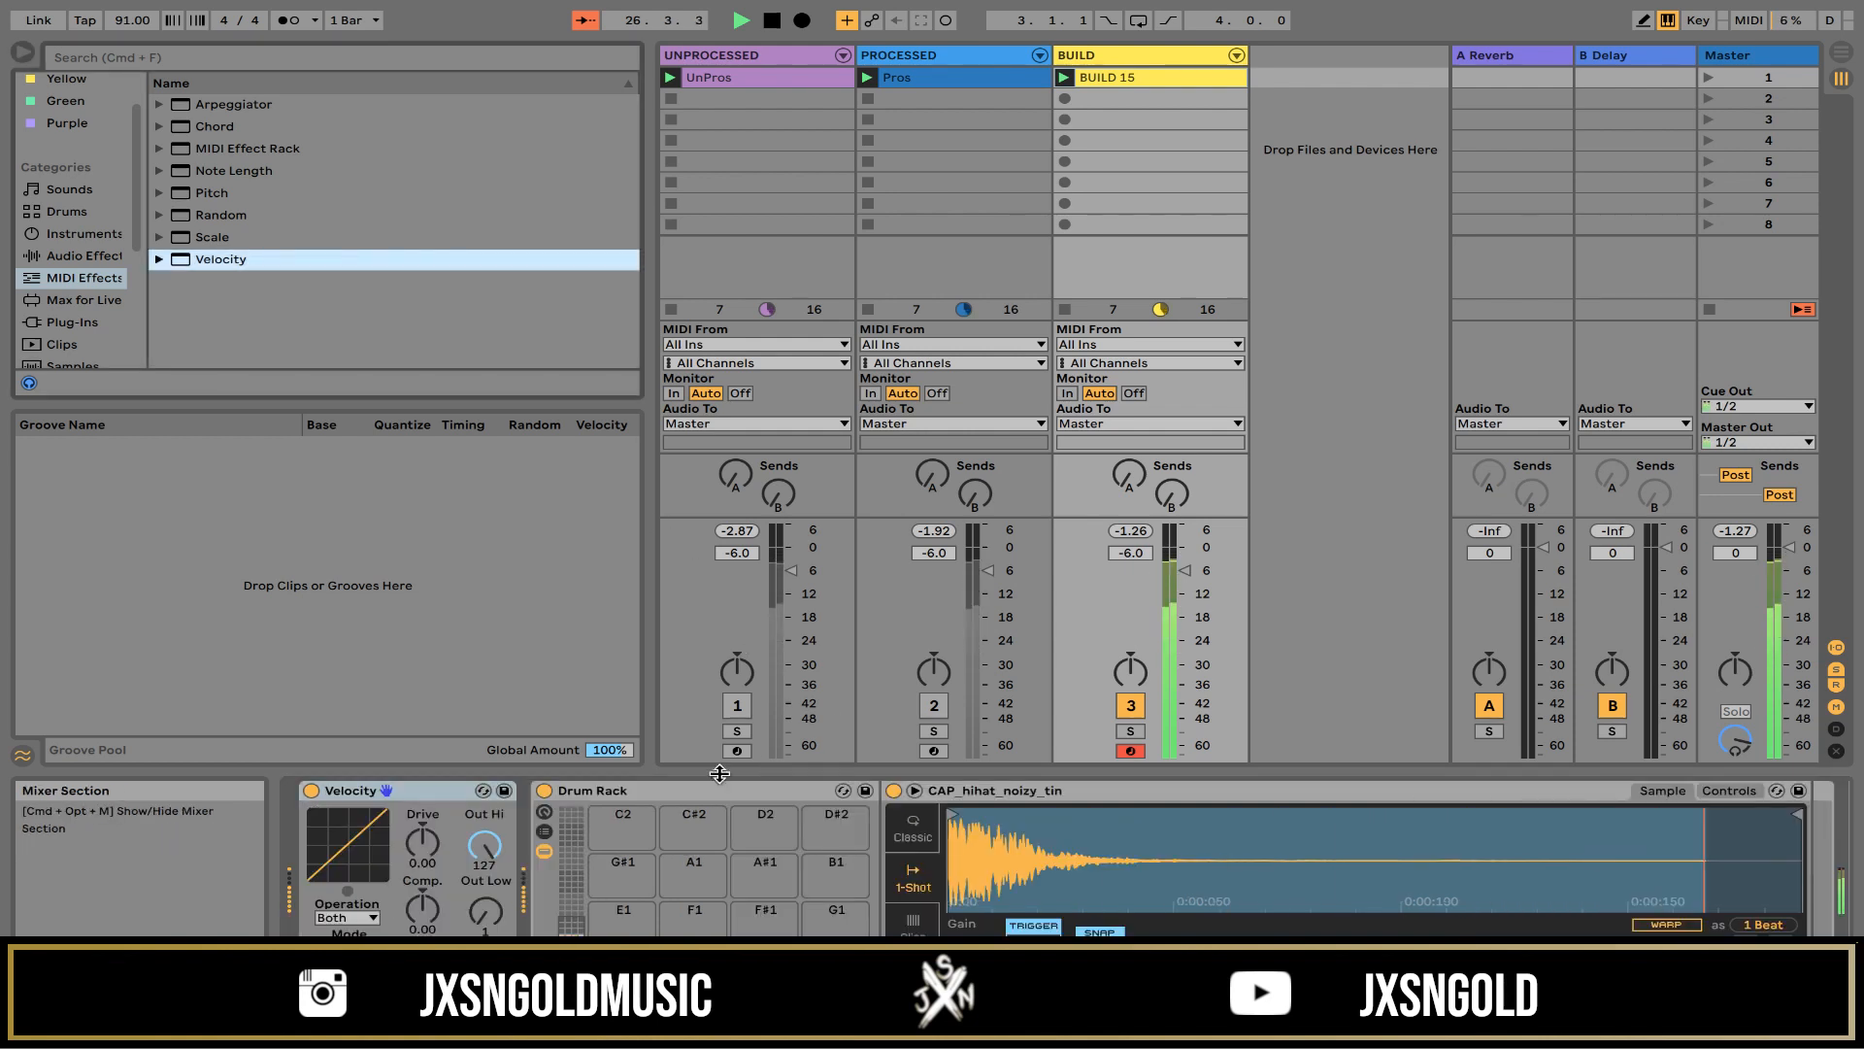
pyautogui.moveTo(425, 794); pyautogui.dragTo(879, 859)
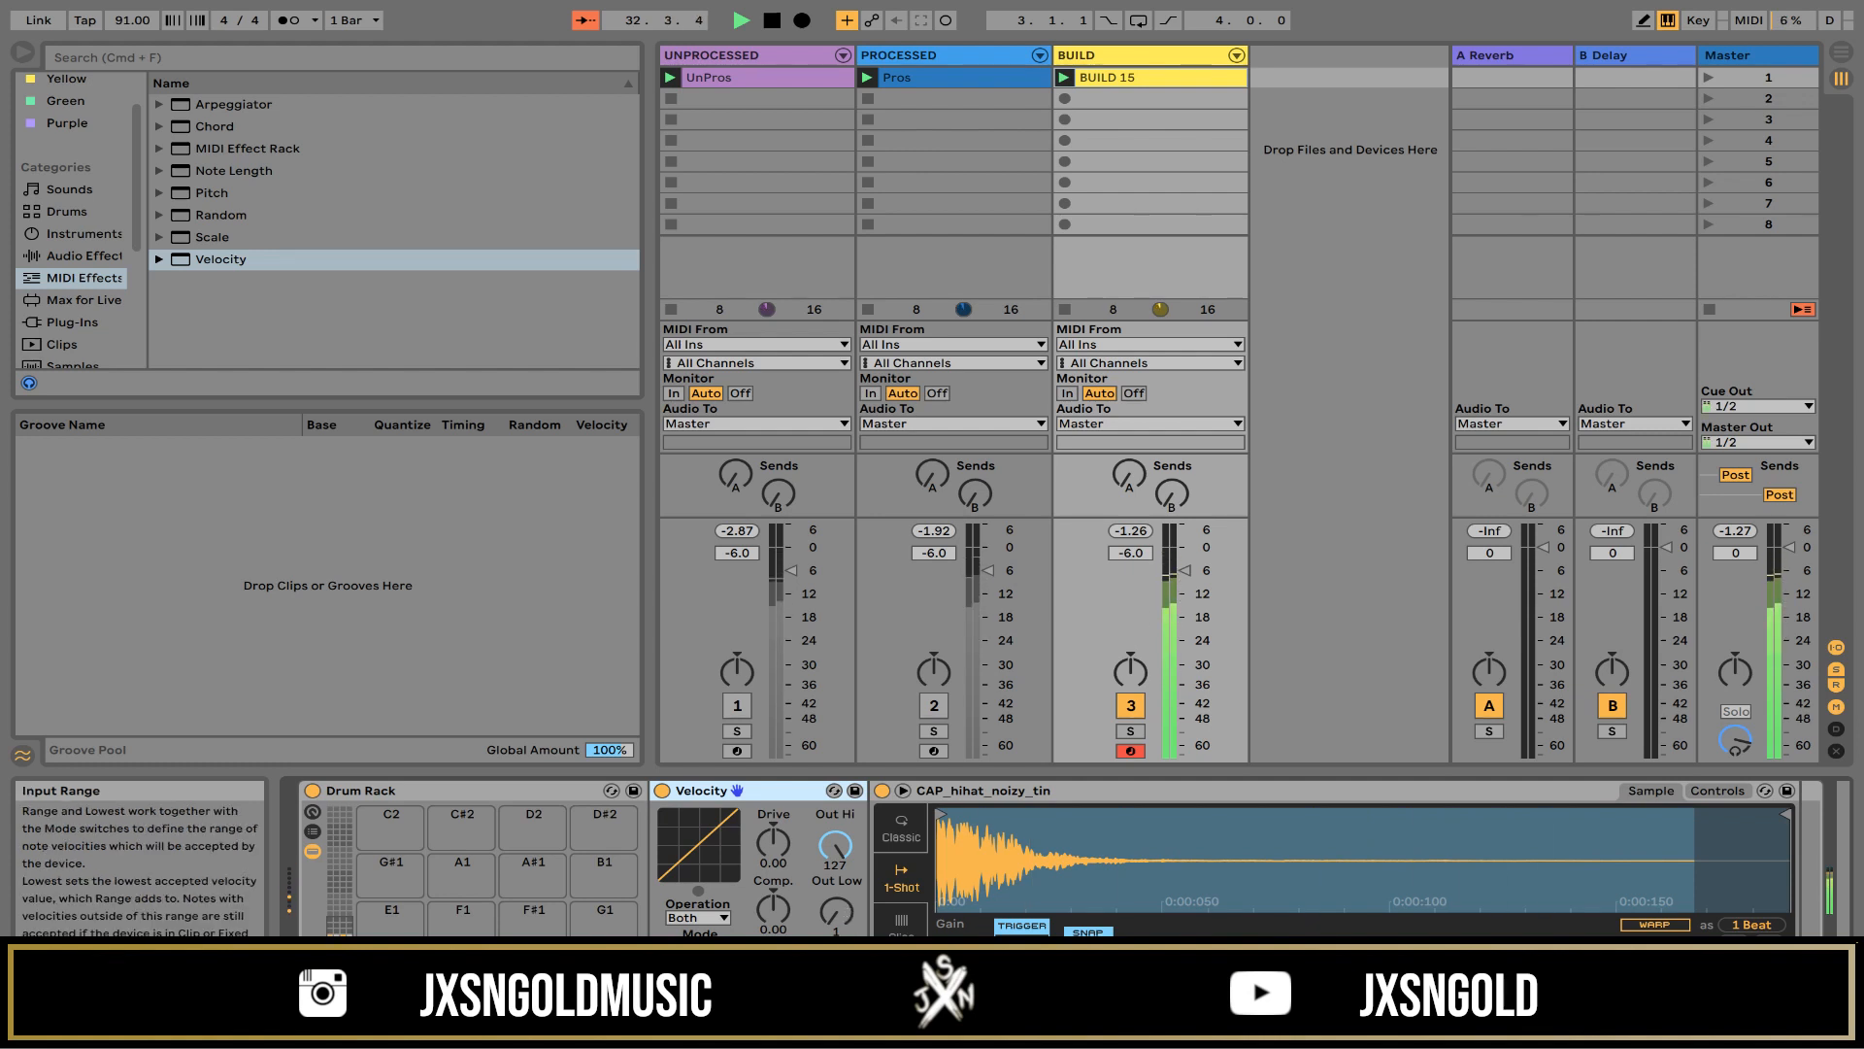
# Step: Raise Out Low on the hi-hat's Velocity effect to about 79
pyautogui.click(836, 912)
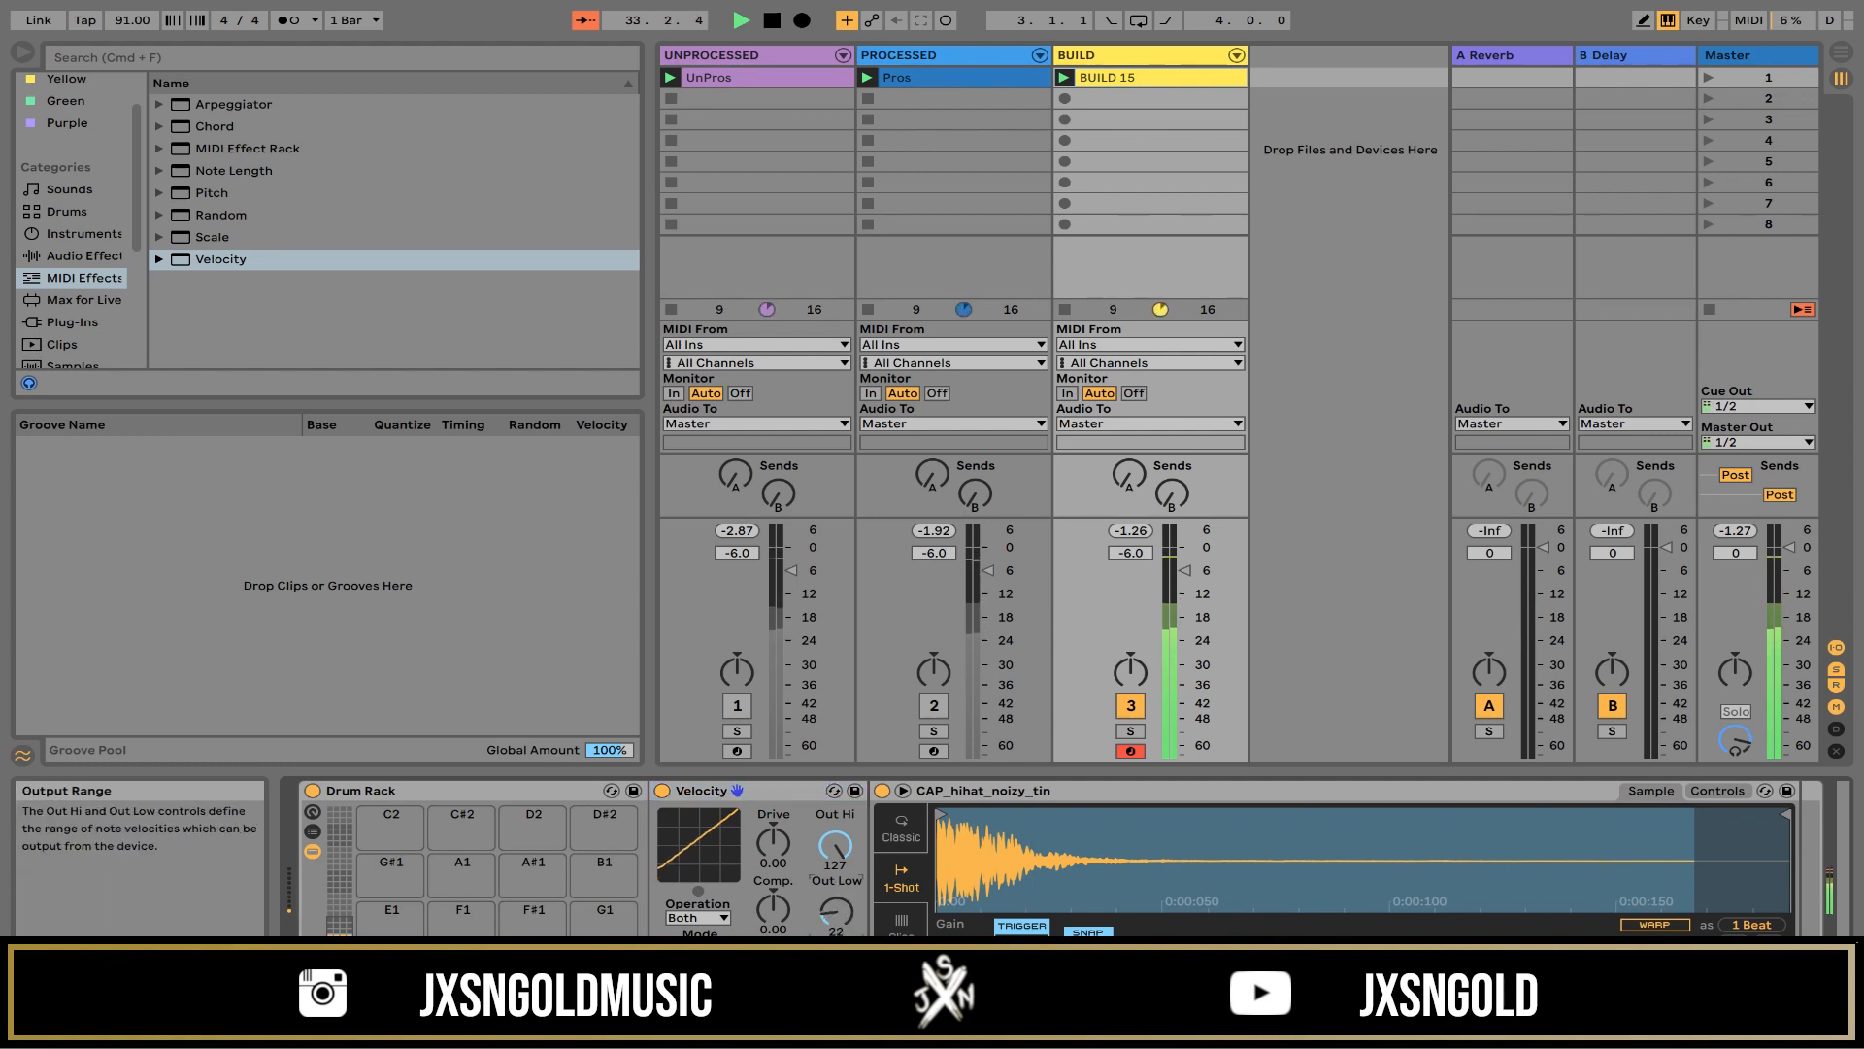
pyautogui.moveTo(836, 912); pyautogui.dragTo(836, 897)
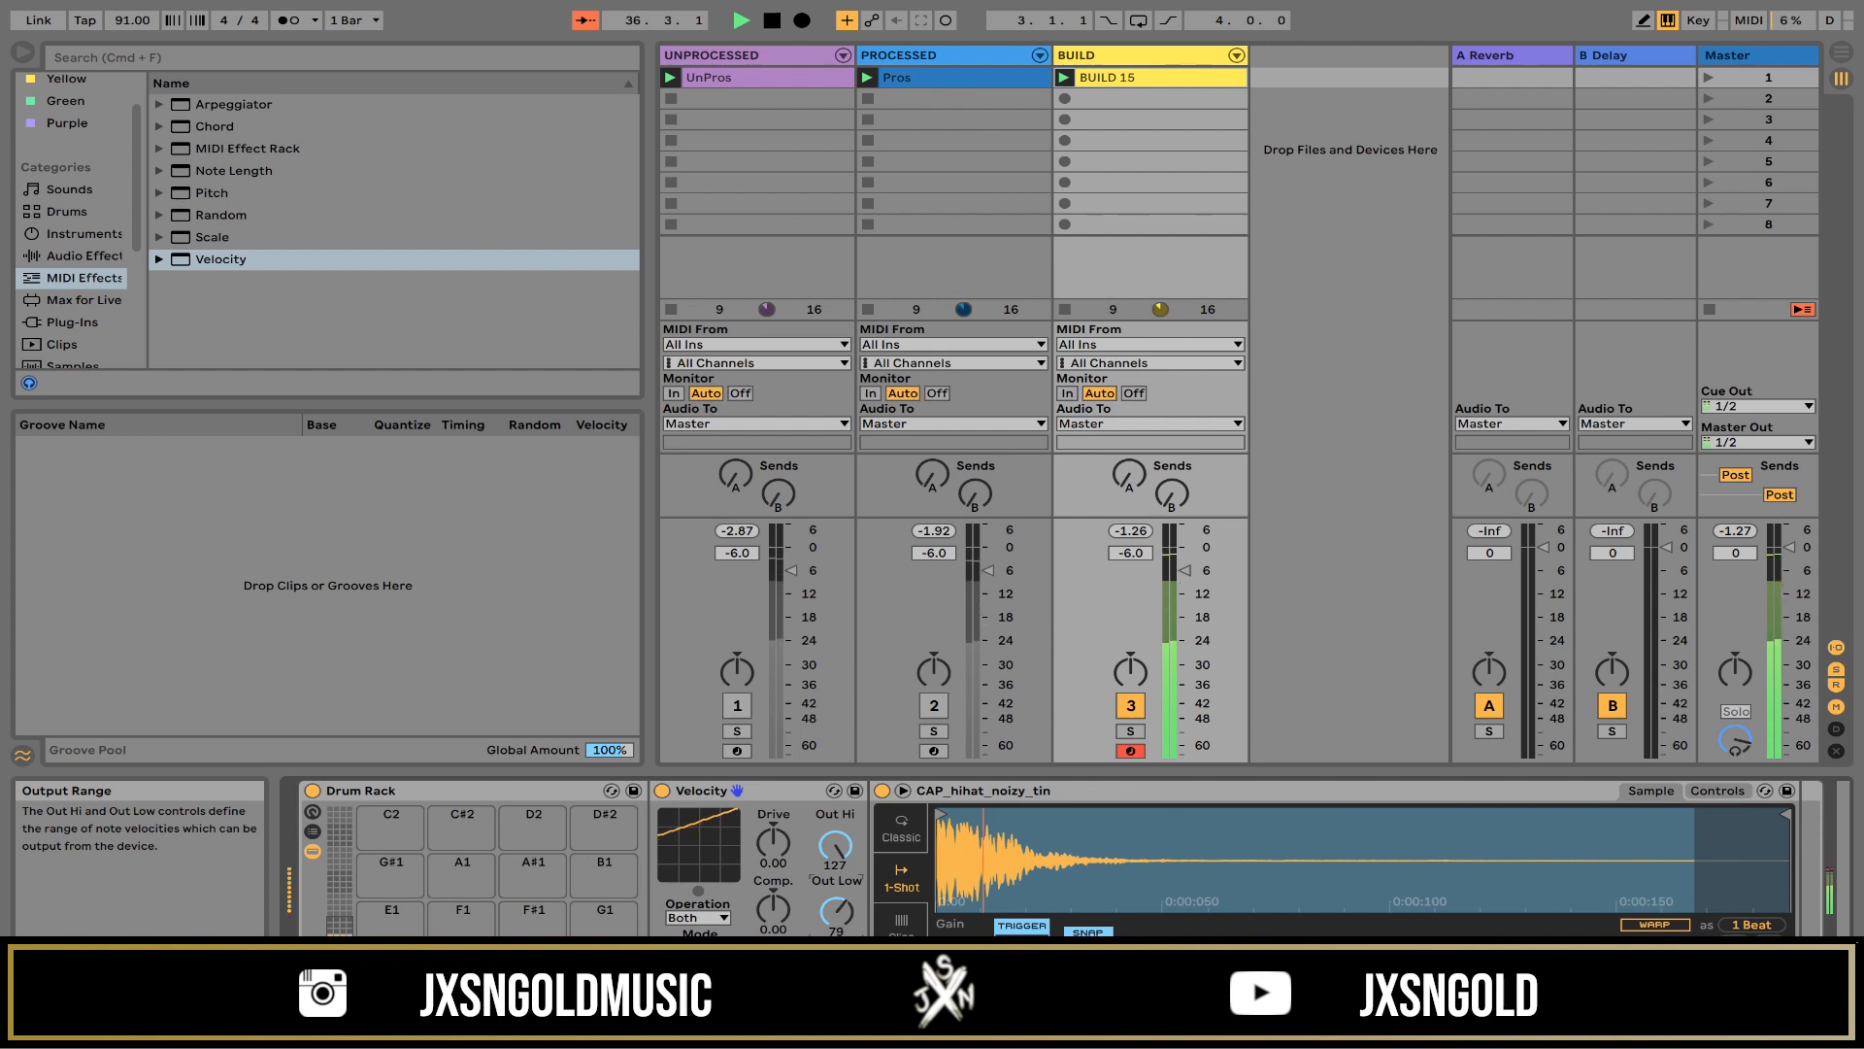
pyautogui.moveTo(836, 910); pyautogui.dragTo(835, 912)
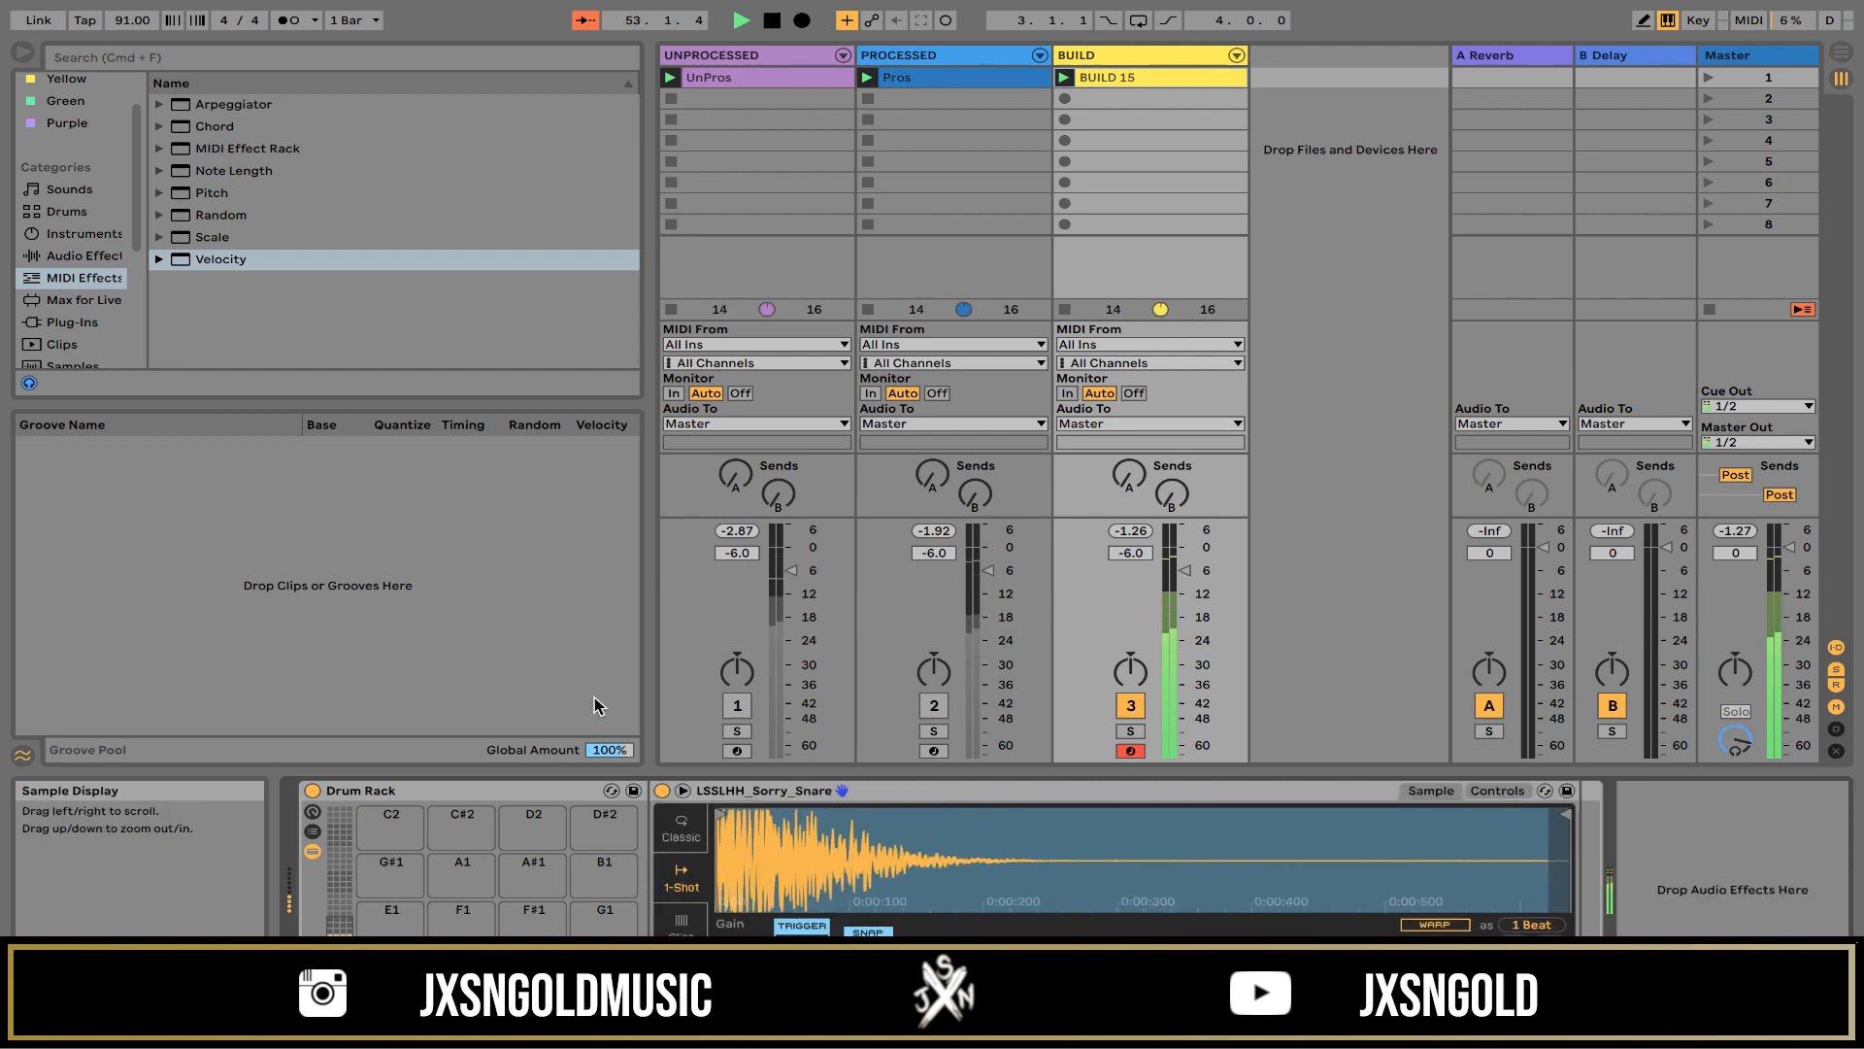
# Step: Insert a Velocity effect ahead of the LSSLHH_Sorry_Snare sampler, set its Out Low to 102 and adjust its Random amount
pyautogui.click(264, 269)
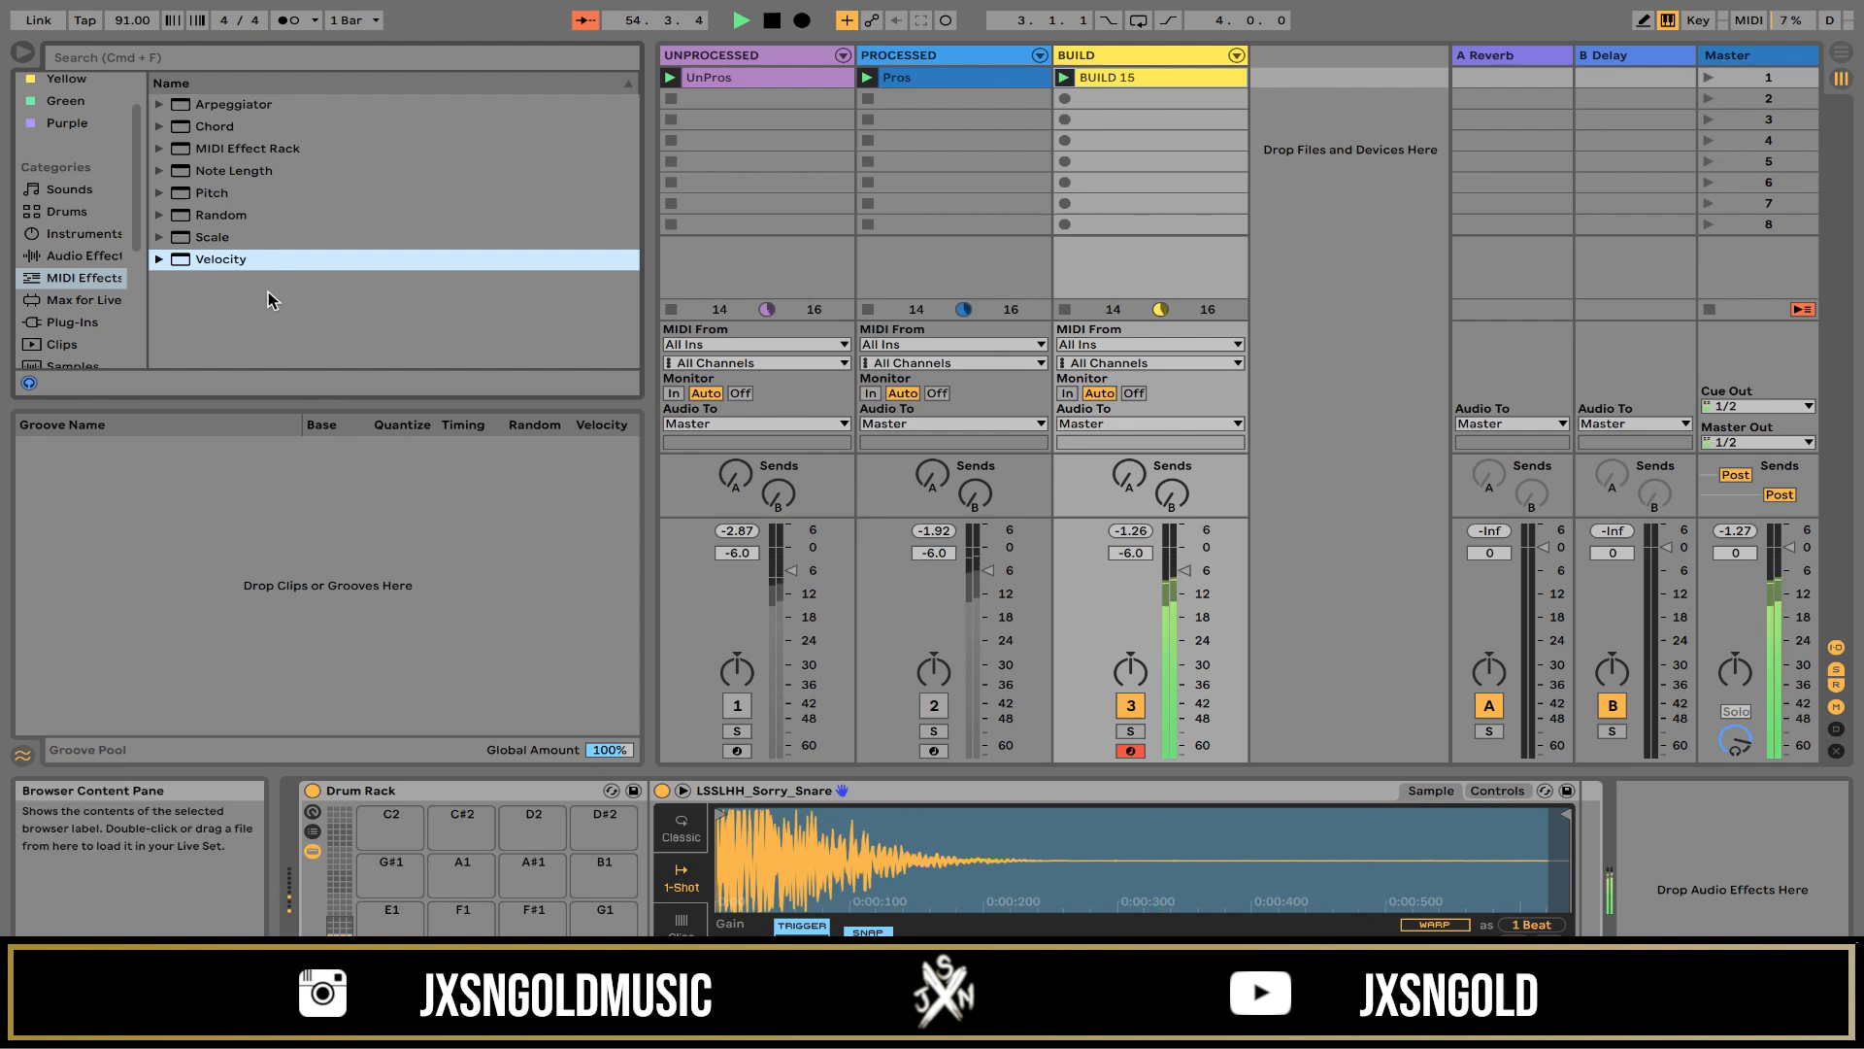
pyautogui.moveTo(216, 269); pyautogui.dragTo(686, 867)
pyautogui.moveTo(836, 975); pyautogui.dragTo(835, 859)
pyautogui.moveTo(773, 975); pyautogui.dragTo(774, 961)
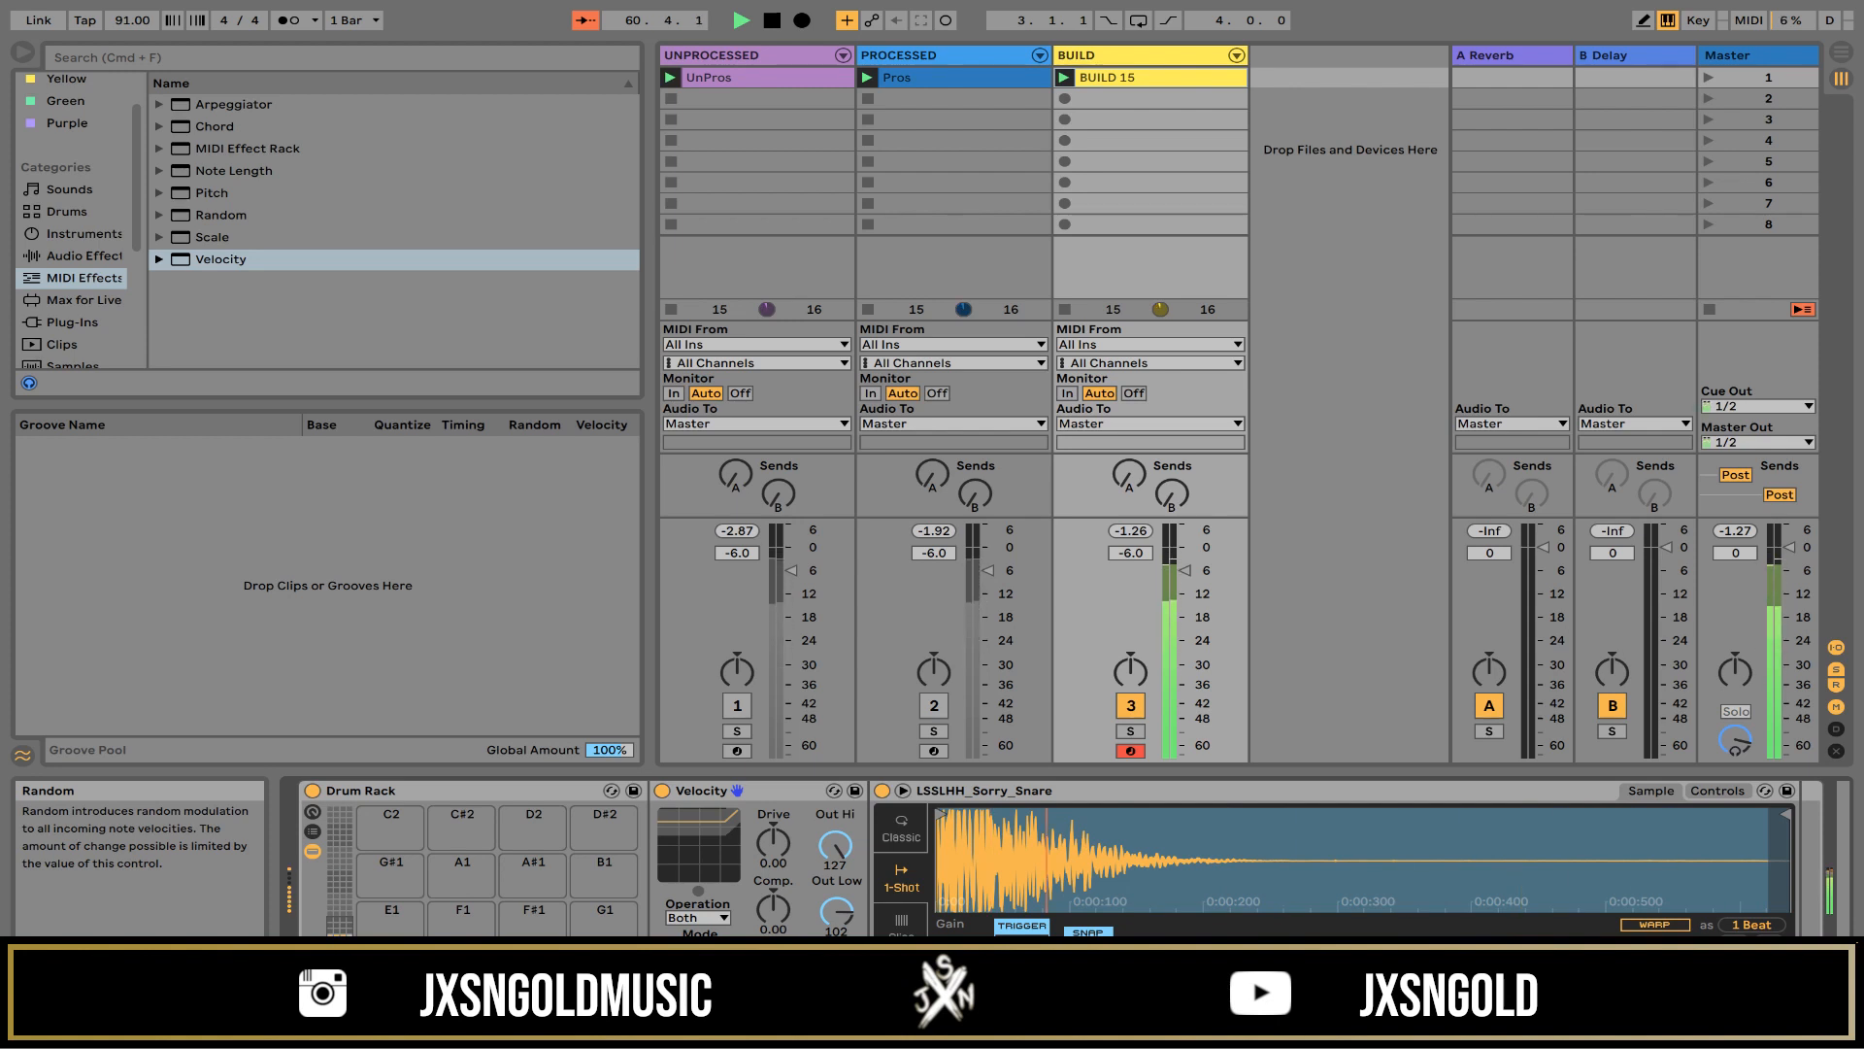
pyautogui.click(1190, 60)
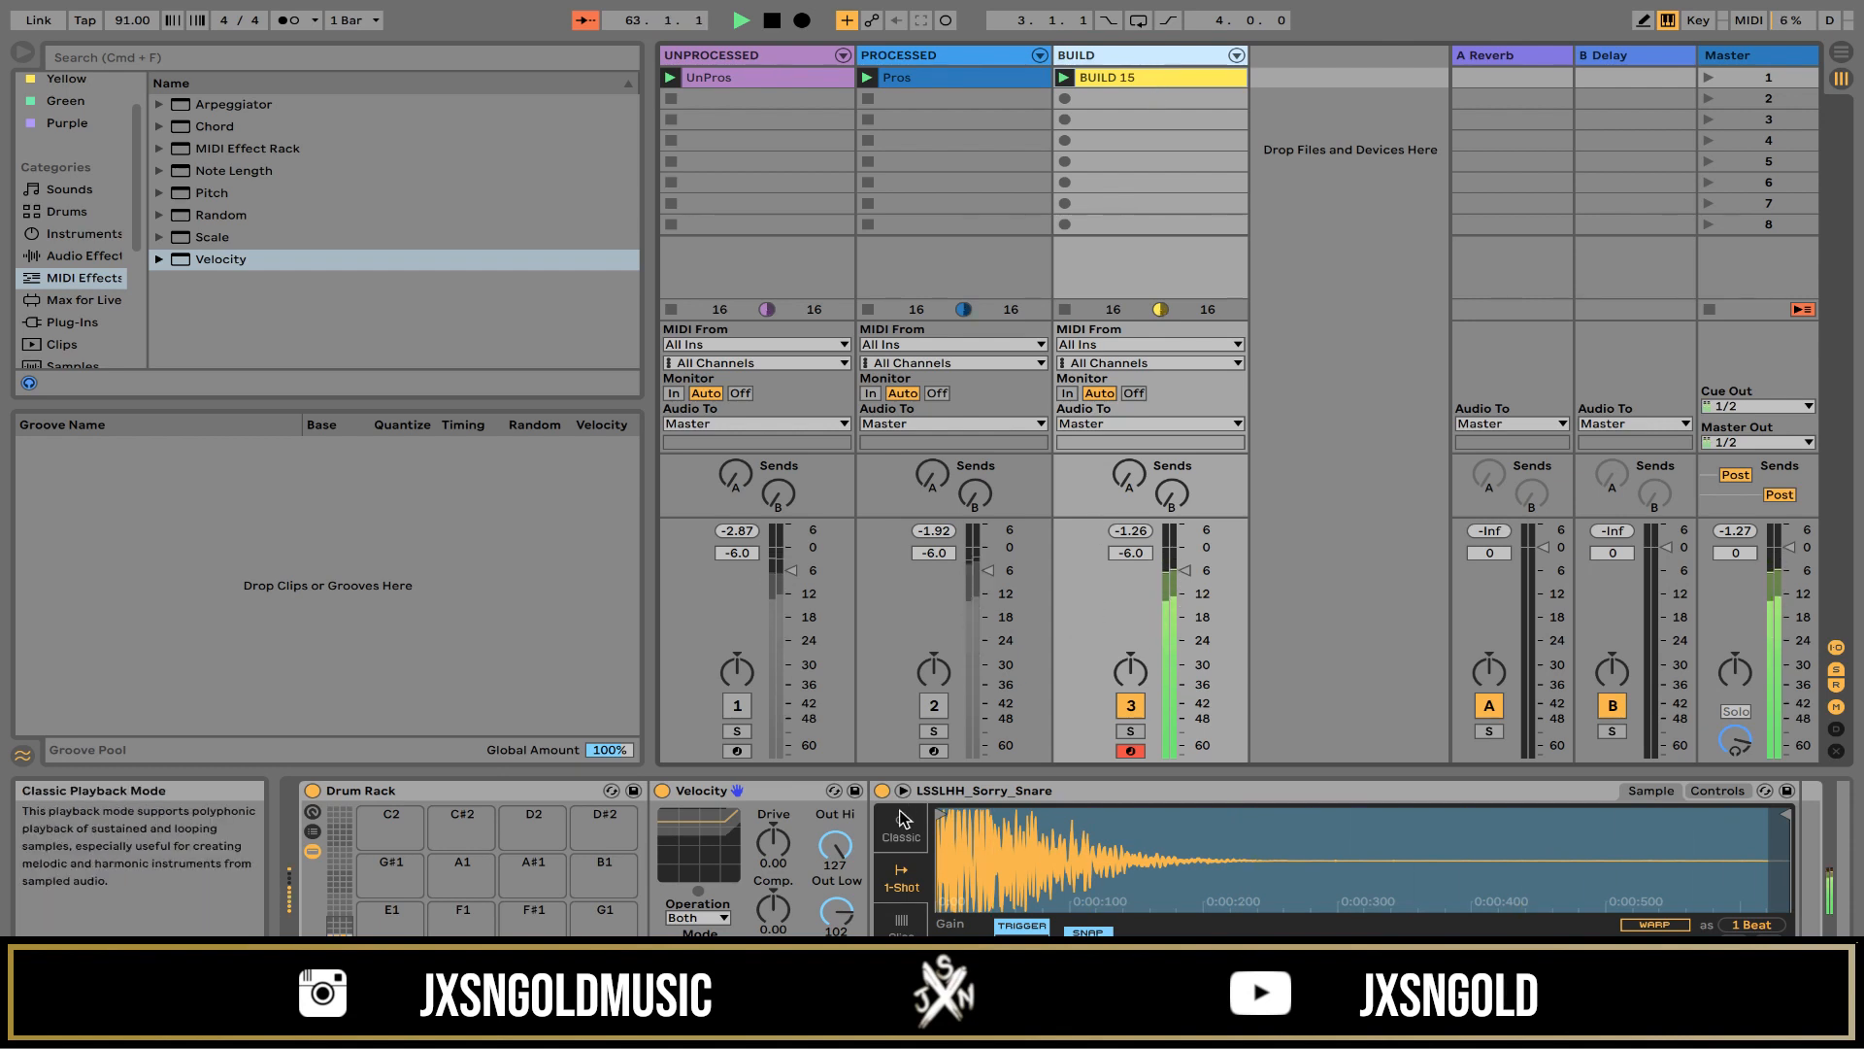
pyautogui.click(773, 975)
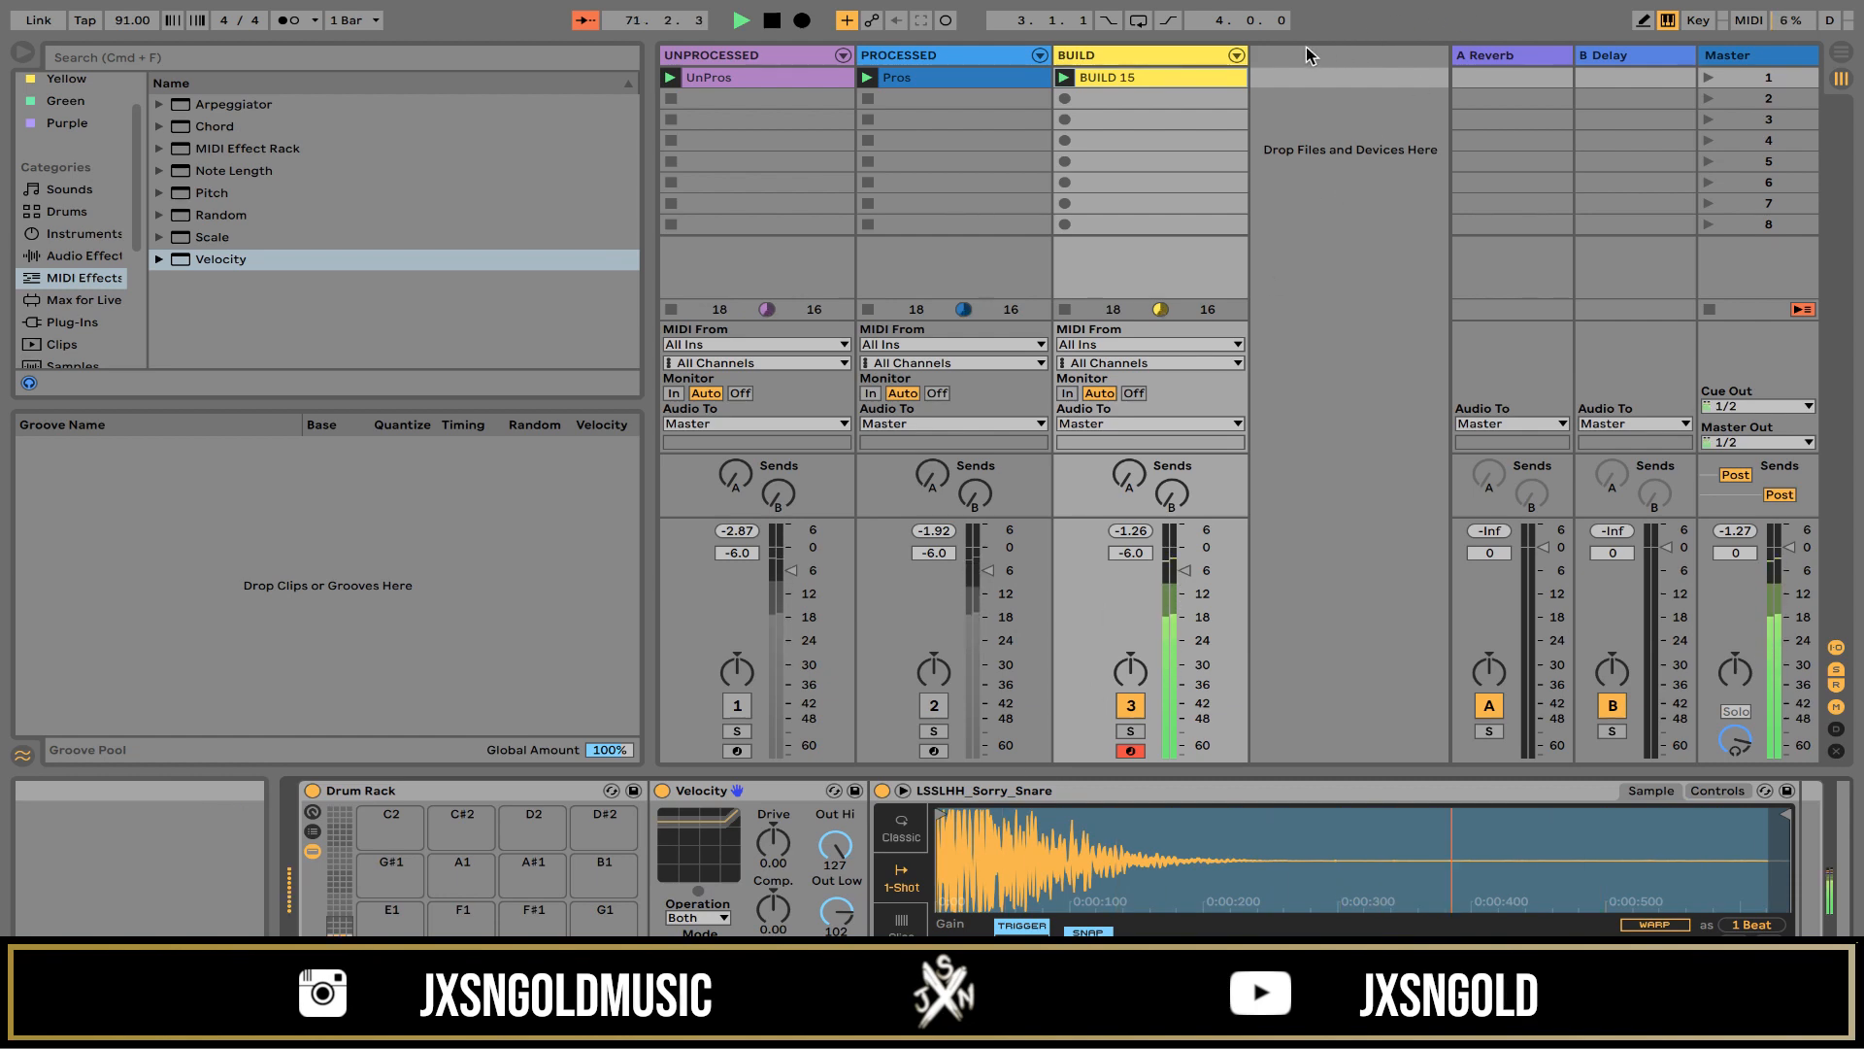
# Step: Overdub two GETTER_hihat_open_10 hits by hand in the BUILD 15 clip, about midway between beats 2.2 and 2.3 and between 4.2 and 4.3
pyautogui.doubleClick(1138, 77)
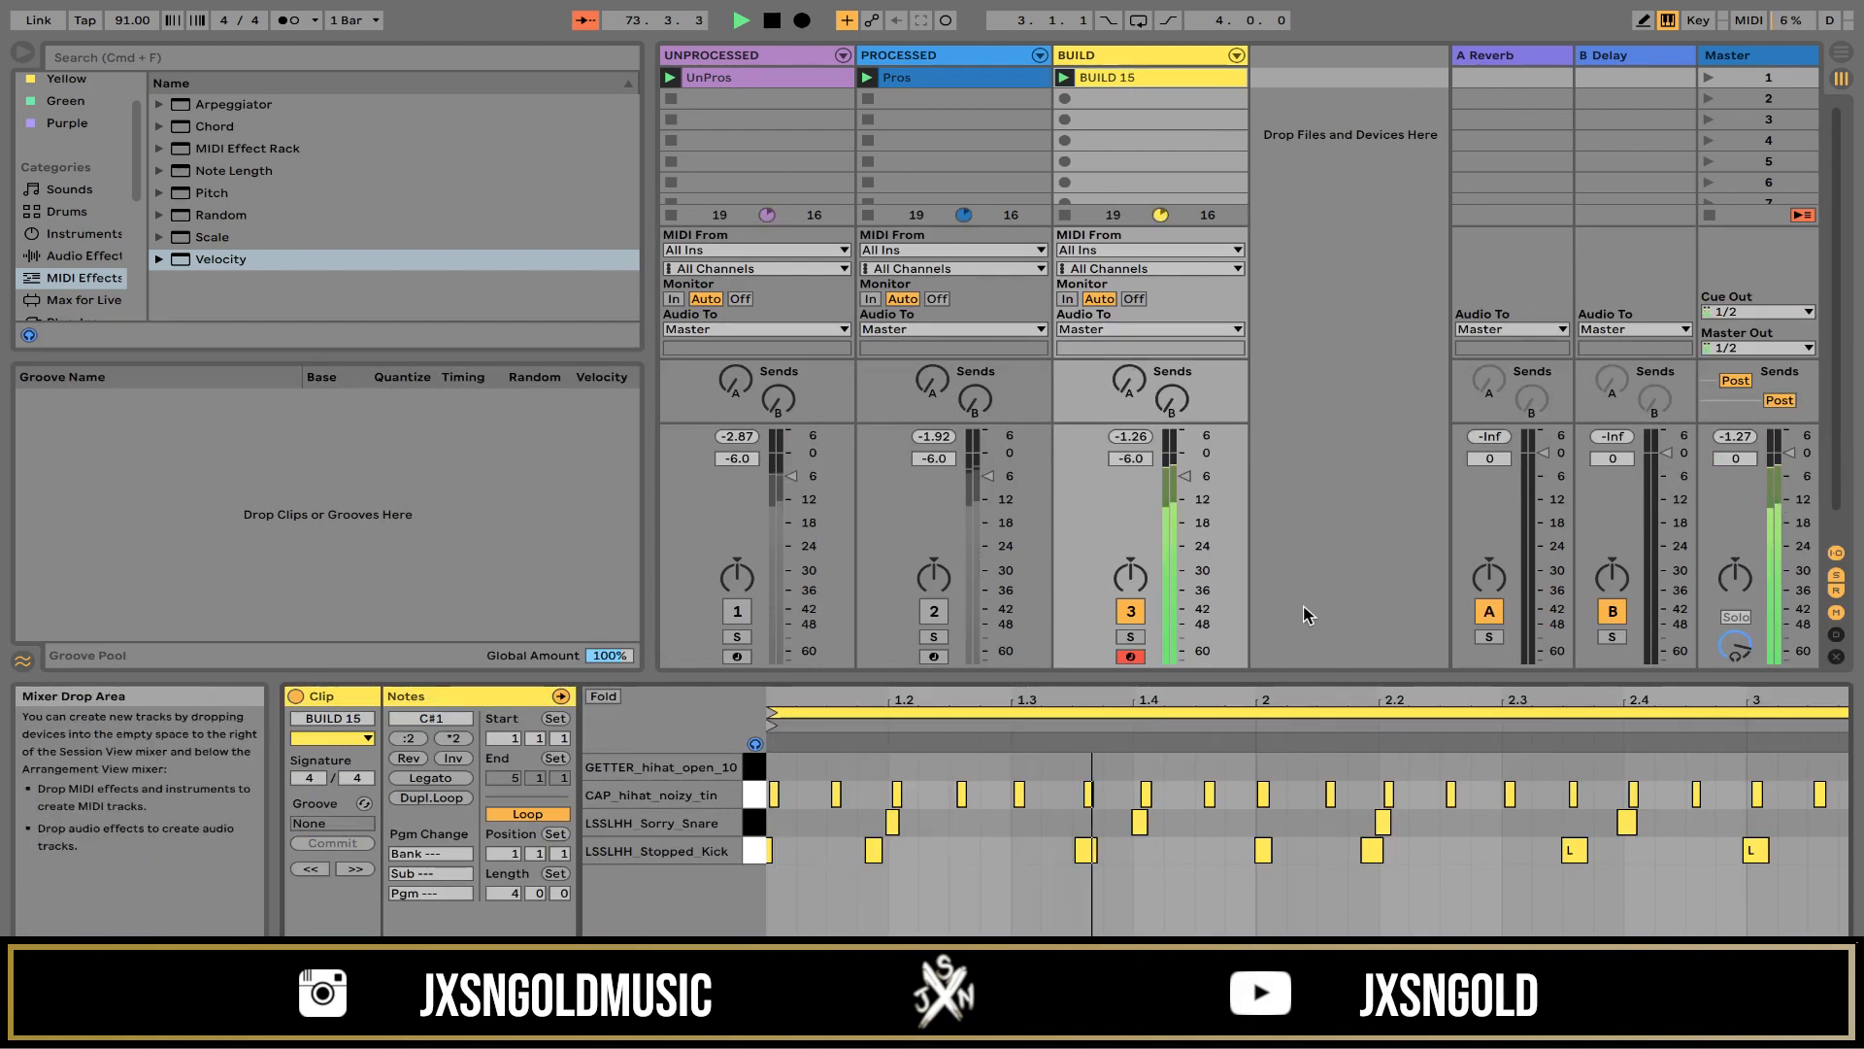
pyautogui.moveTo(1013, 699); pyautogui.dragTo(1013, 641)
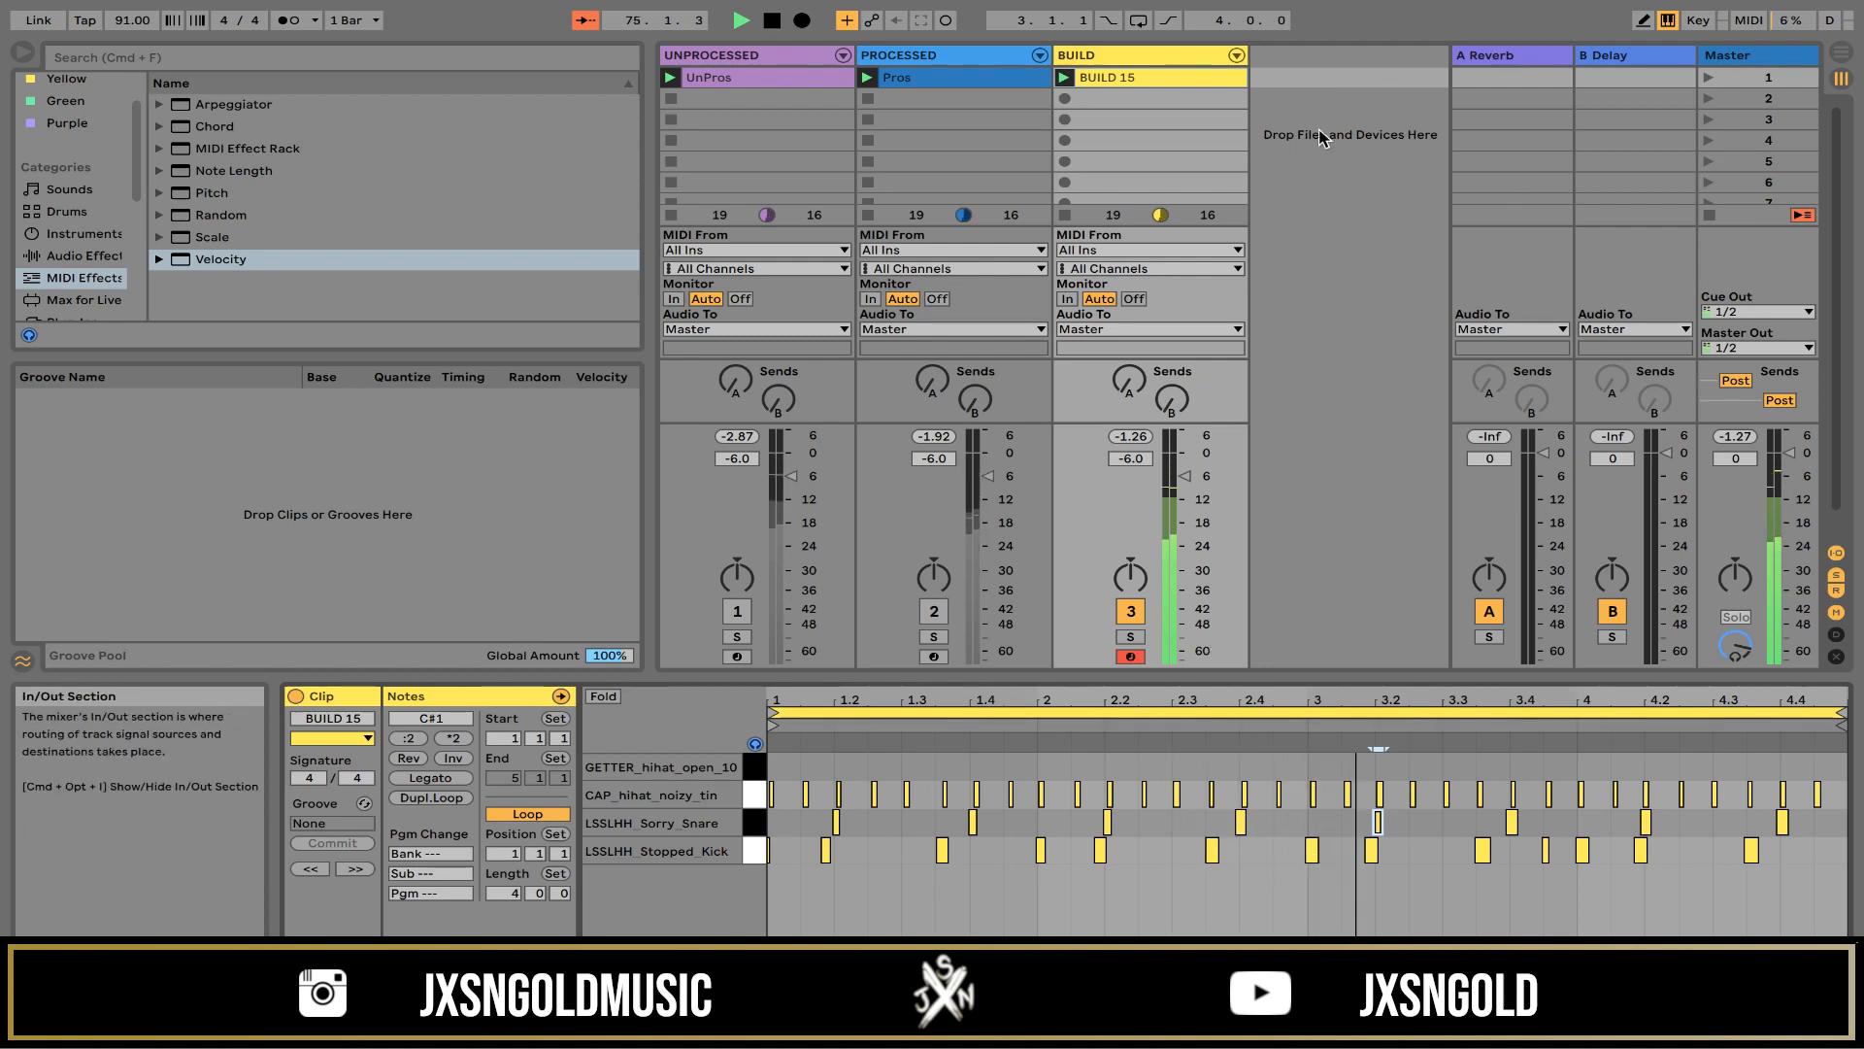
pyautogui.doubleClick(1153, 57)
pyautogui.doubleClick(1135, 76)
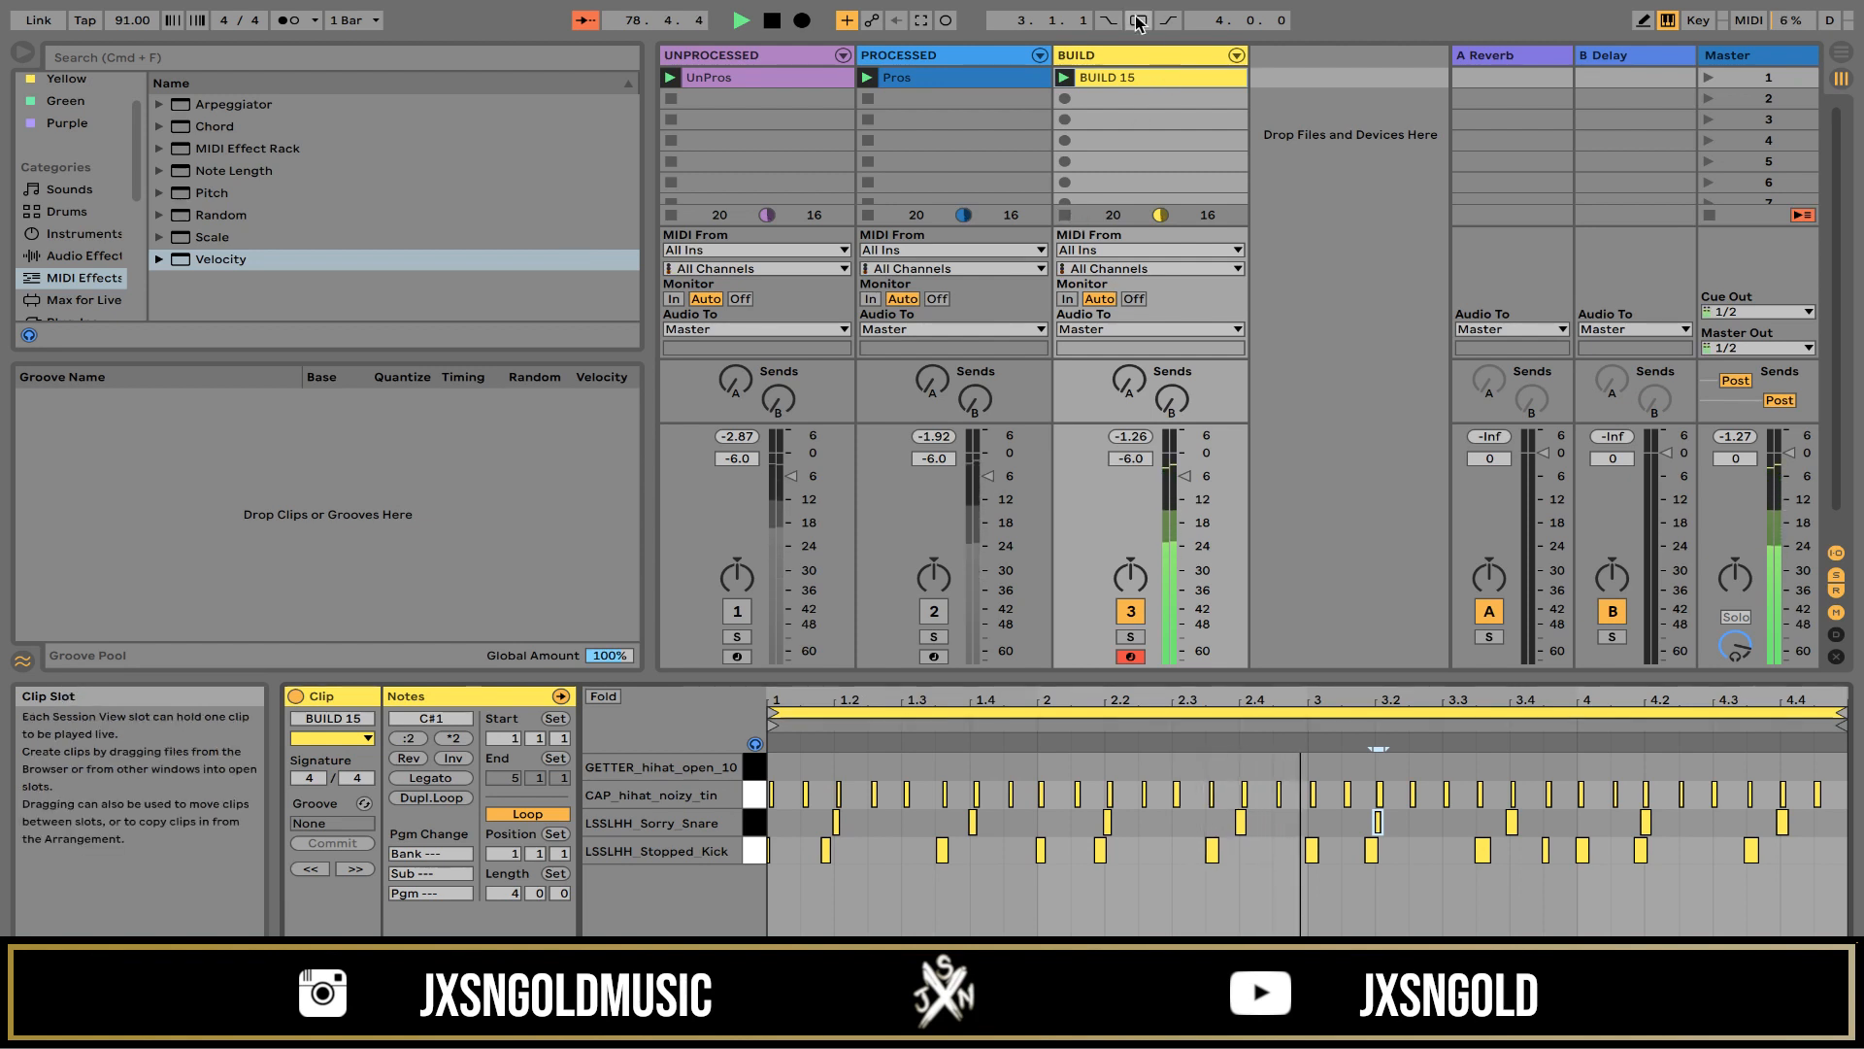
pyautogui.click(945, 20)
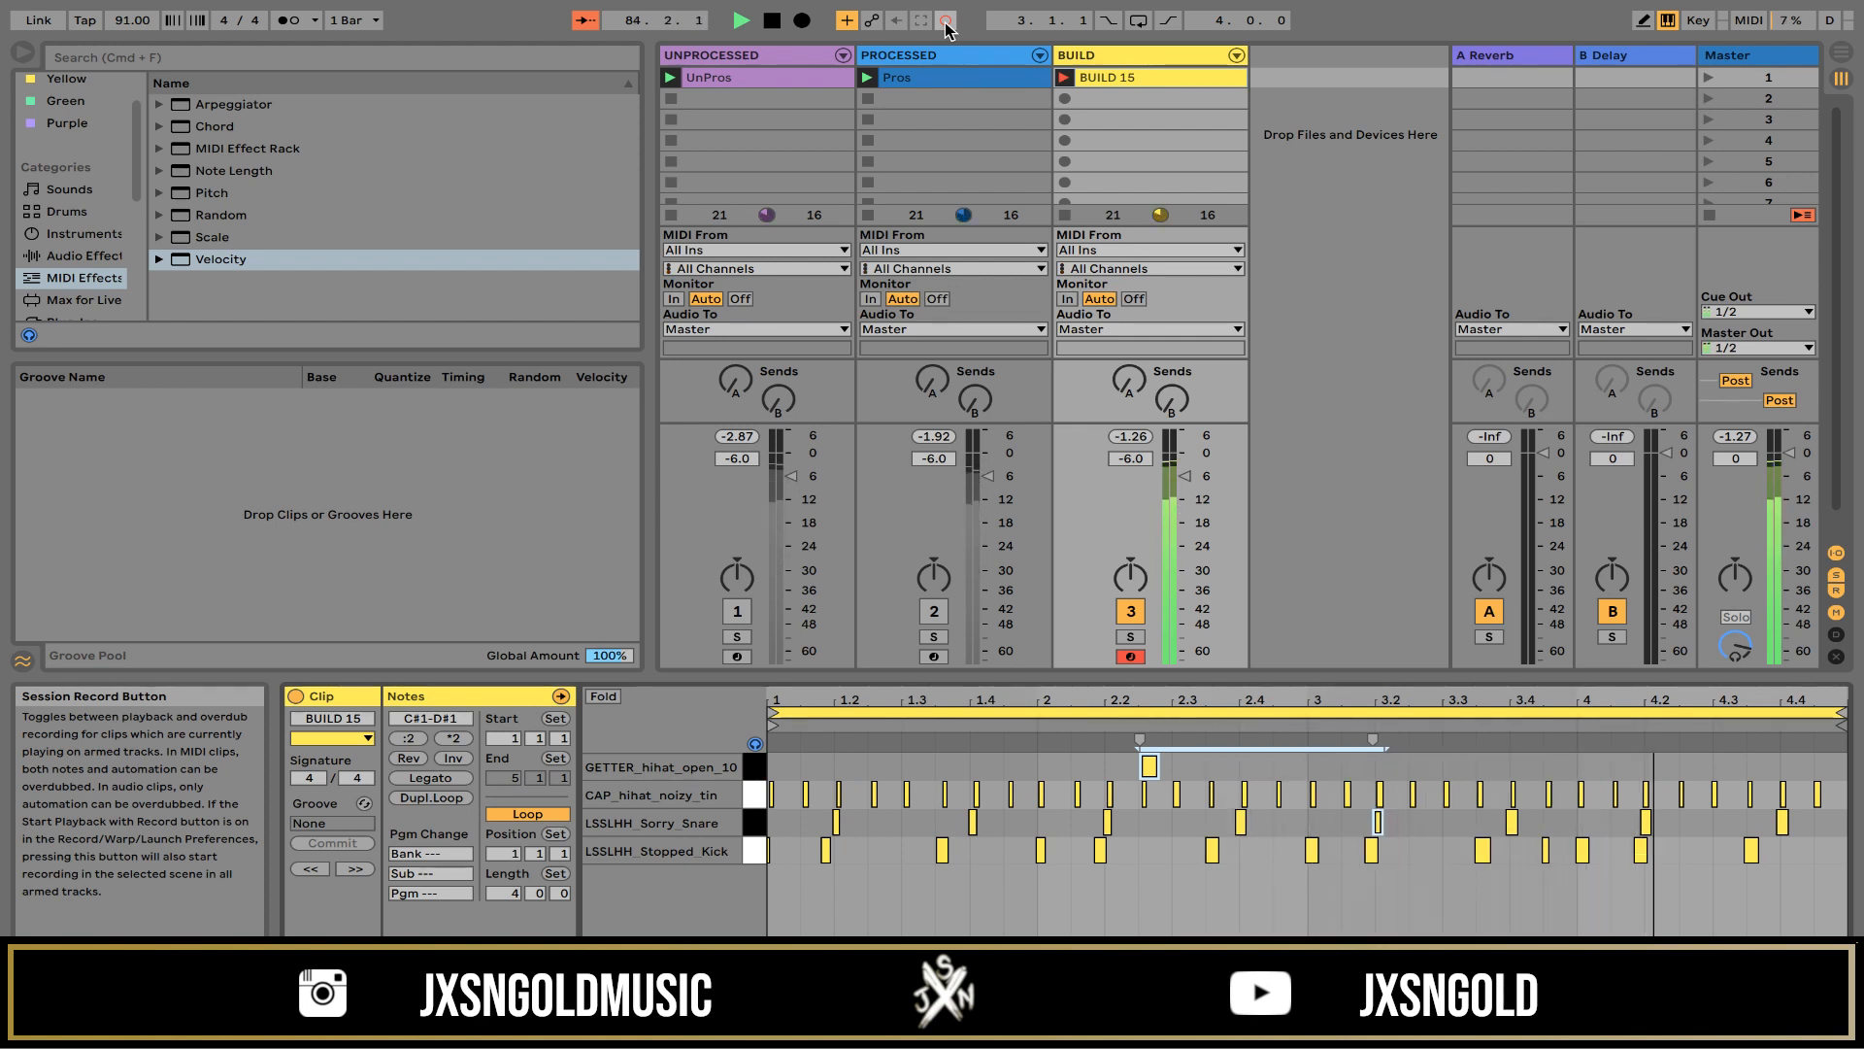
pyautogui.click(947, 20)
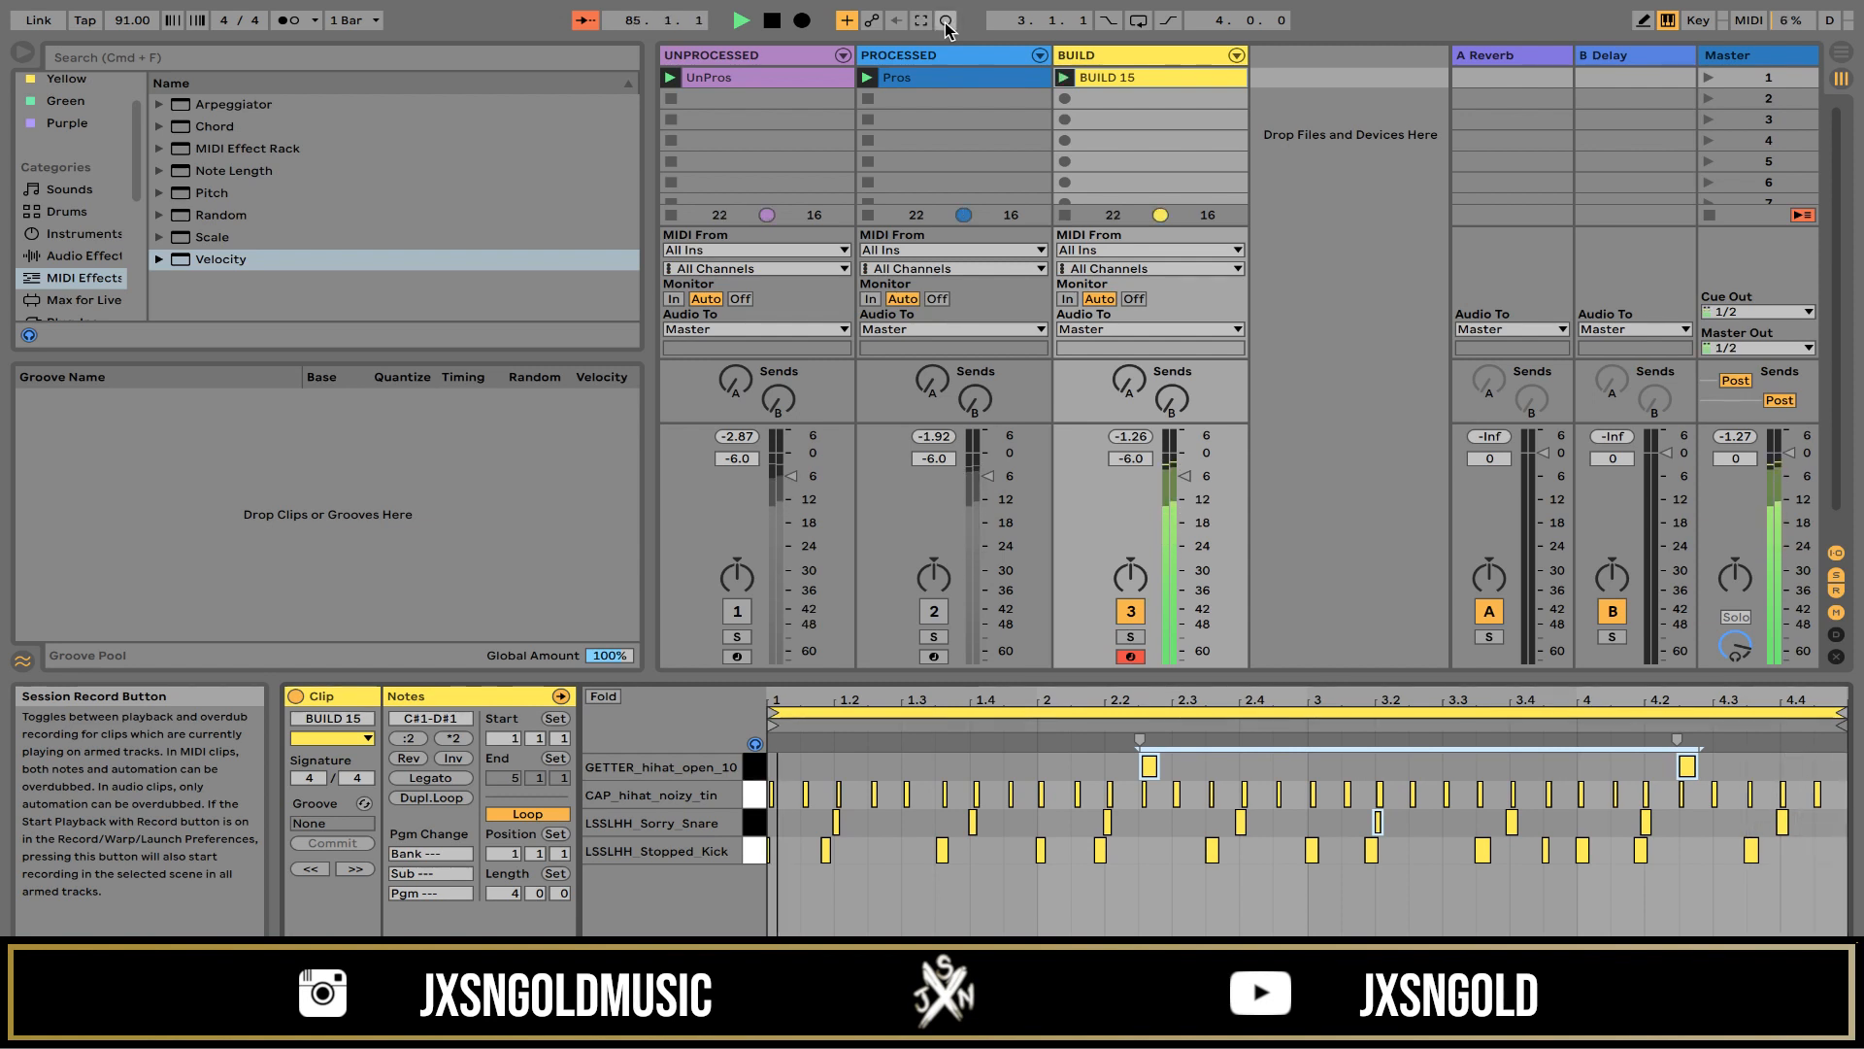